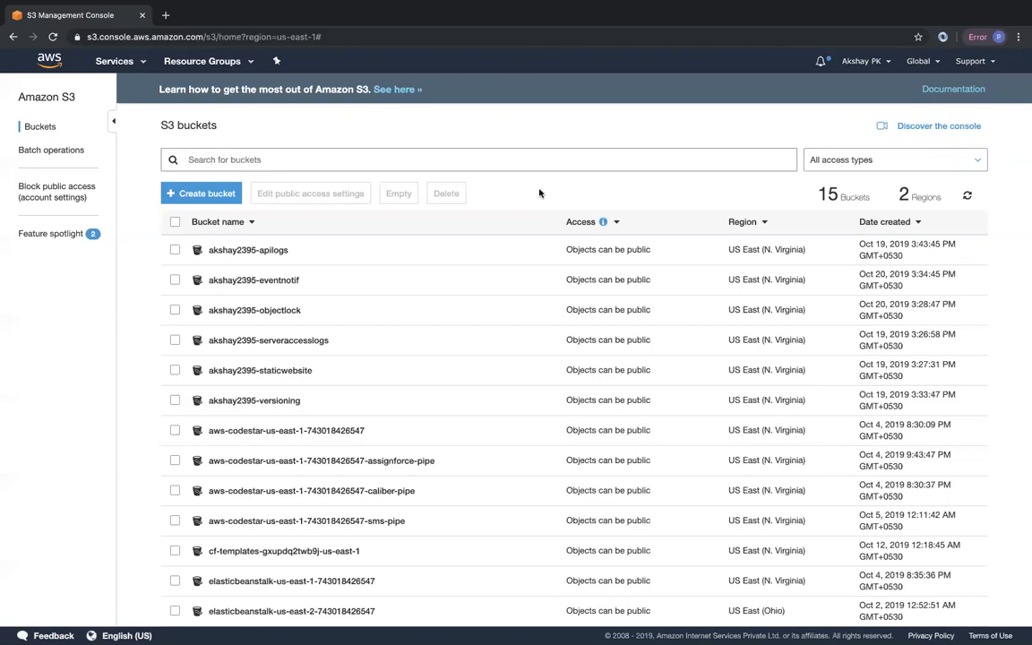
Create a bucket named with the personal prefix of the existing buckets plus "-lifecycle", with Block all public access turned off
{"action": "left_click", "coordinate": [215, 196]}
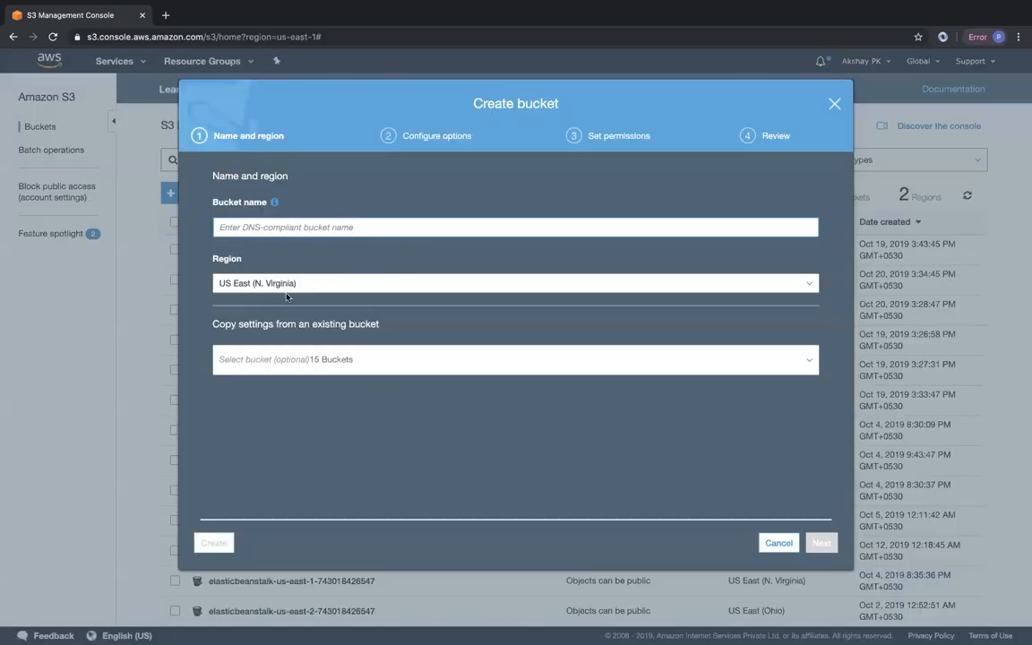
{"action": "left_click", "coordinate": [267, 229]}
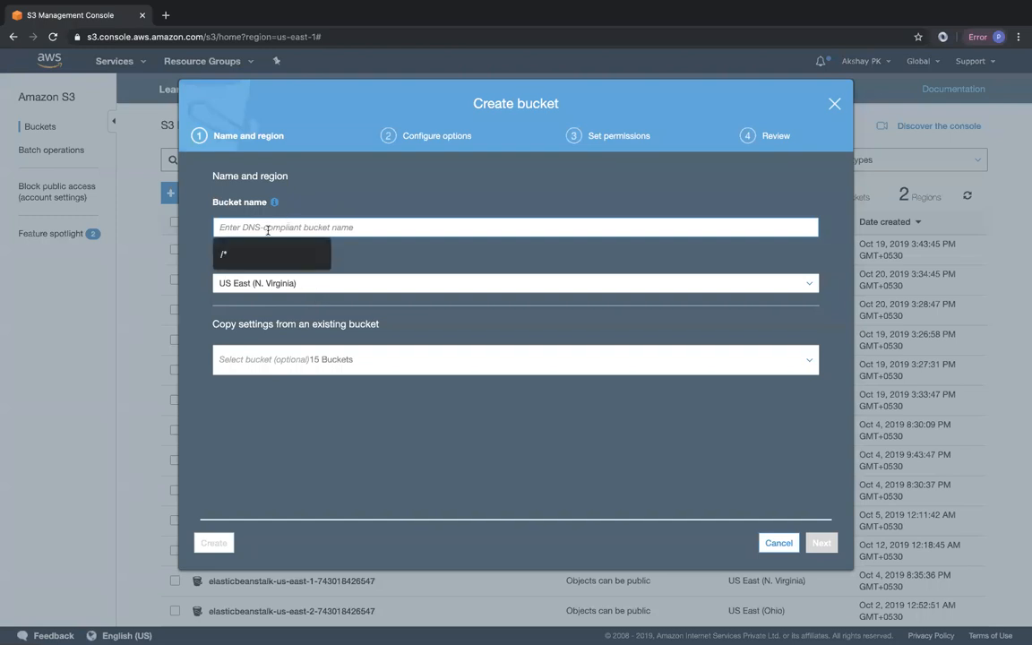
{"action": "type", "text": "akshay2395-lifecycle"}
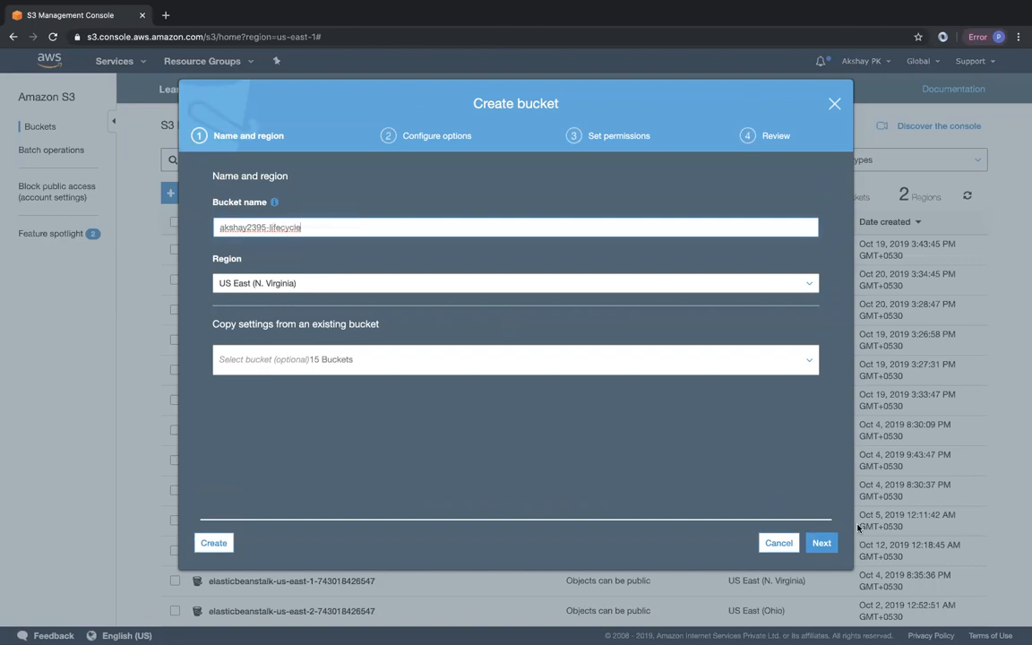
{"action": "left_click", "coordinate": [826, 544]}
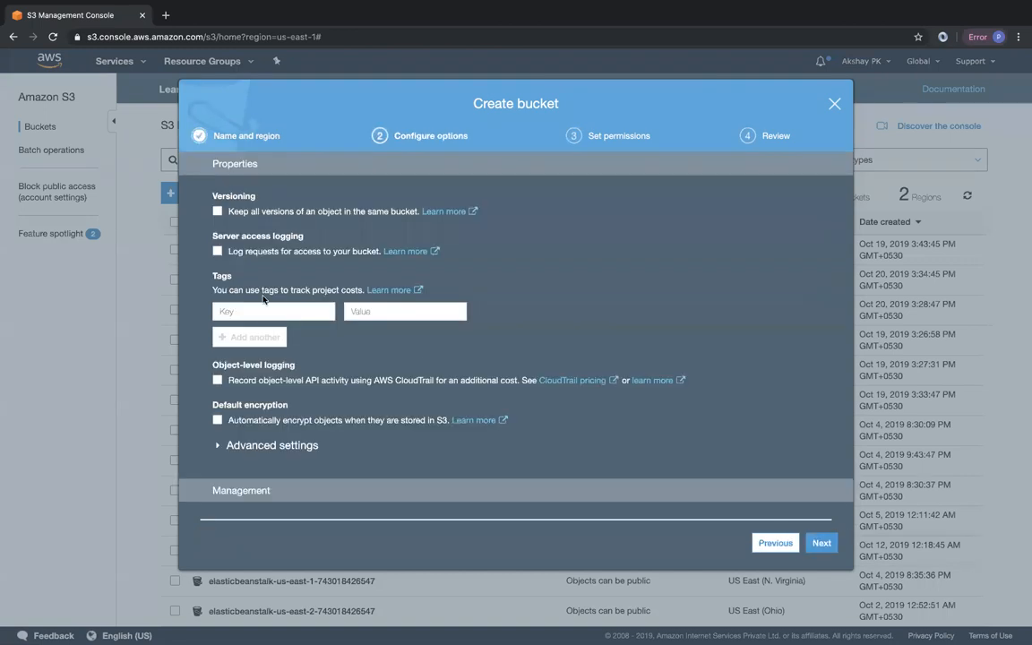
{"action": "left_click", "coordinate": [821, 543]}
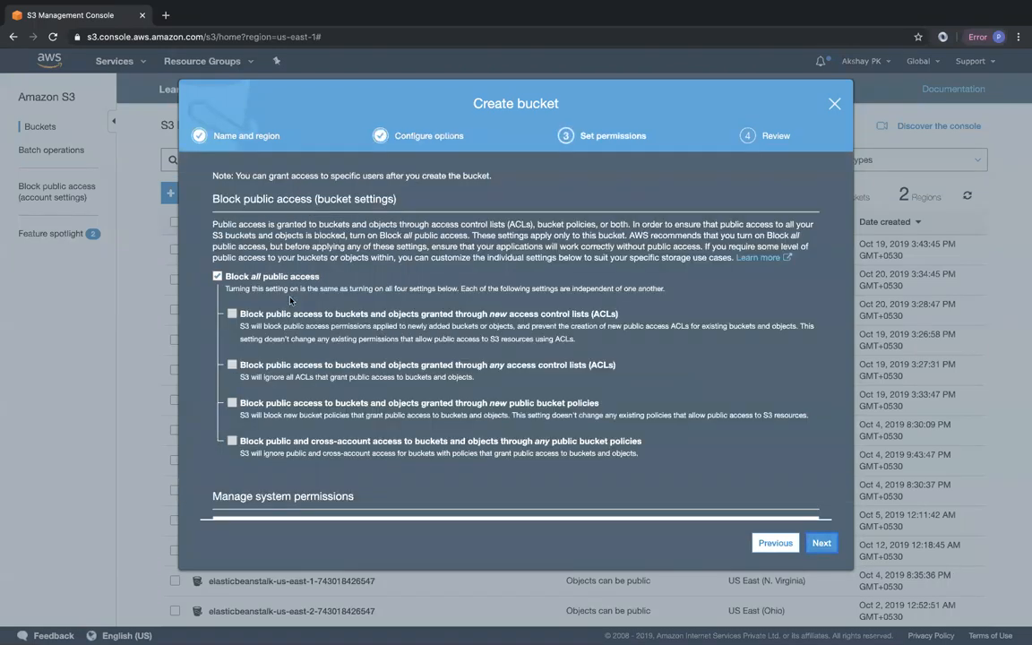
{"action": "left_click", "coordinate": [217, 276]}
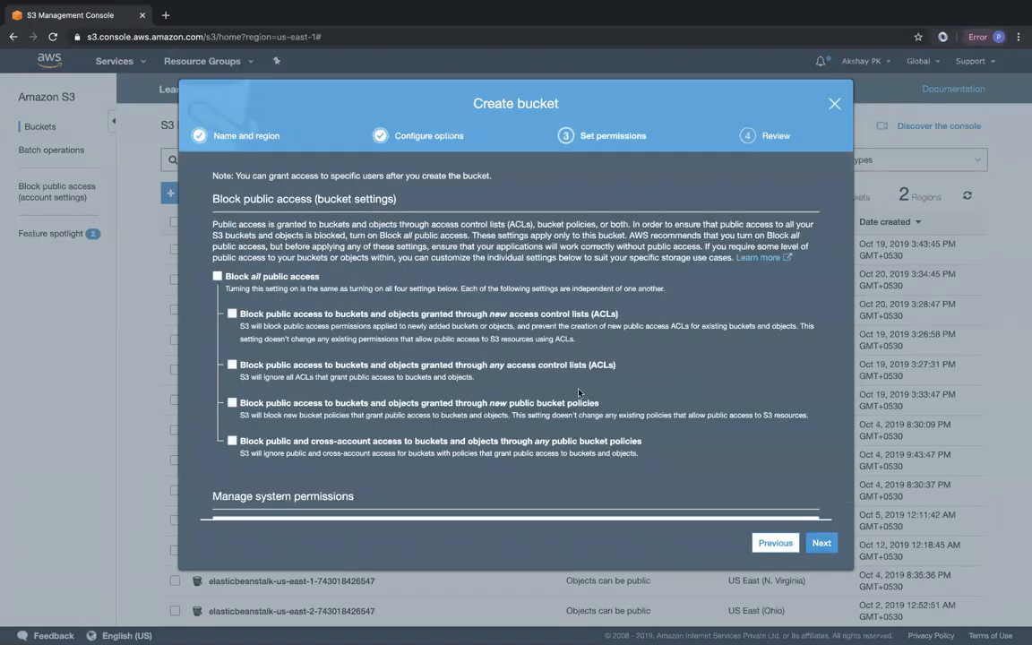
{"action": "left_click", "coordinate": [819, 544]}
{"action": "left_click", "coordinate": [802, 543]}
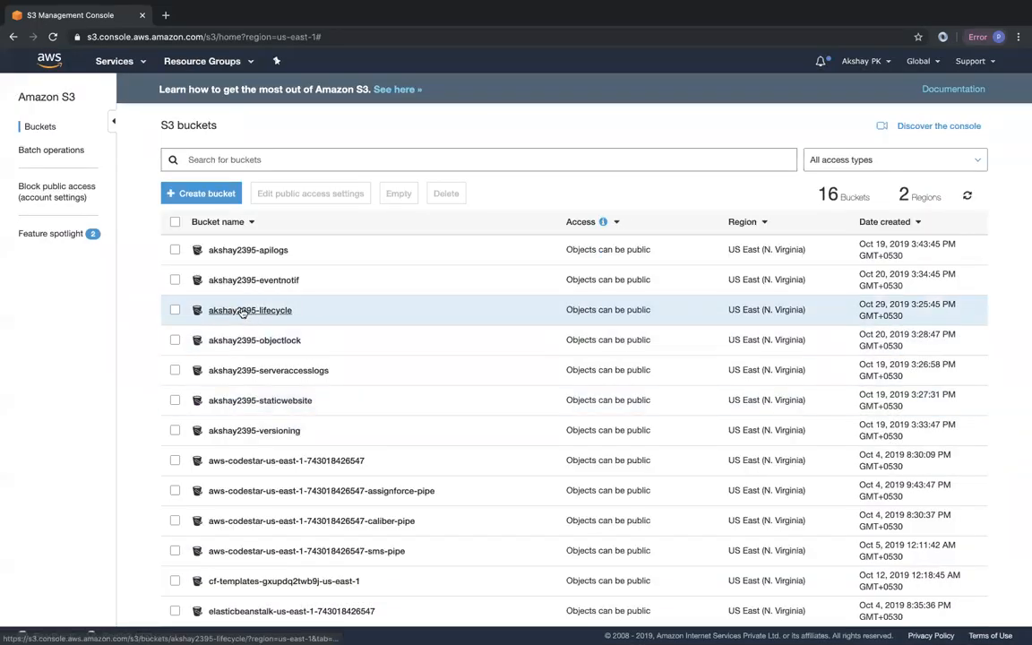
Upload the Coda resume Word document from the Downloads folder to the new lifecycle bucket
{"action": "left_click", "coordinate": [242, 310]}
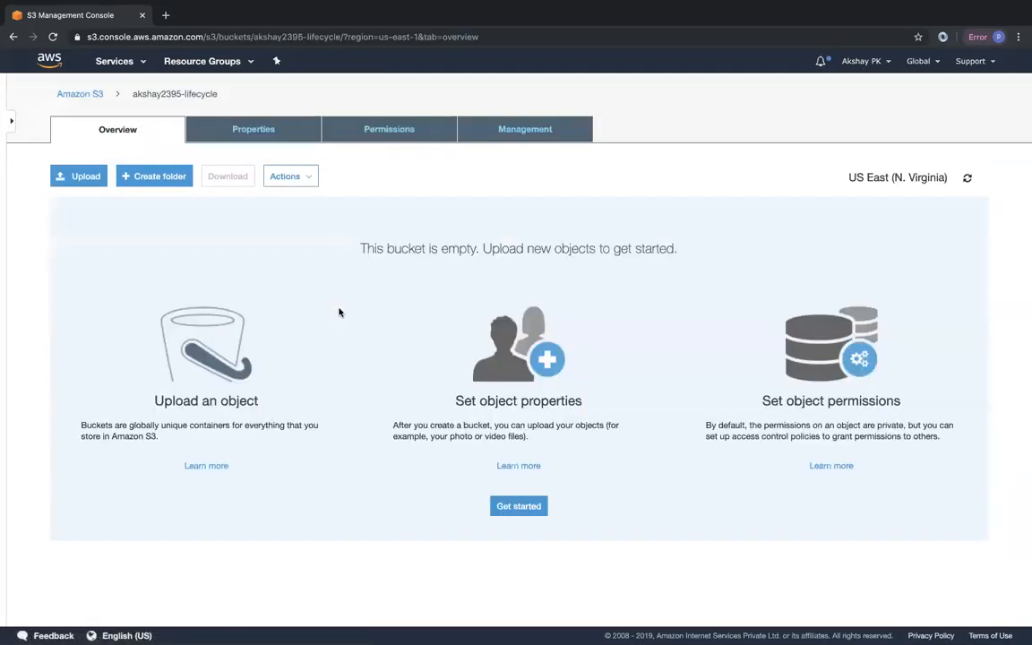
{"action": "left_click", "coordinate": [515, 131]}
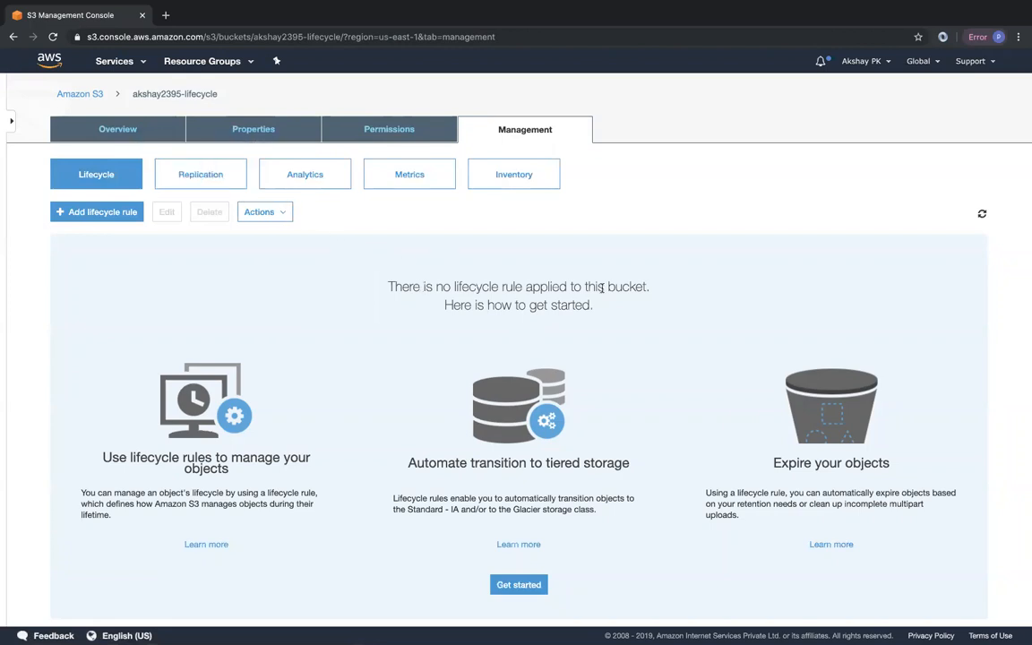
{"action": "left_click", "coordinate": [103, 127]}
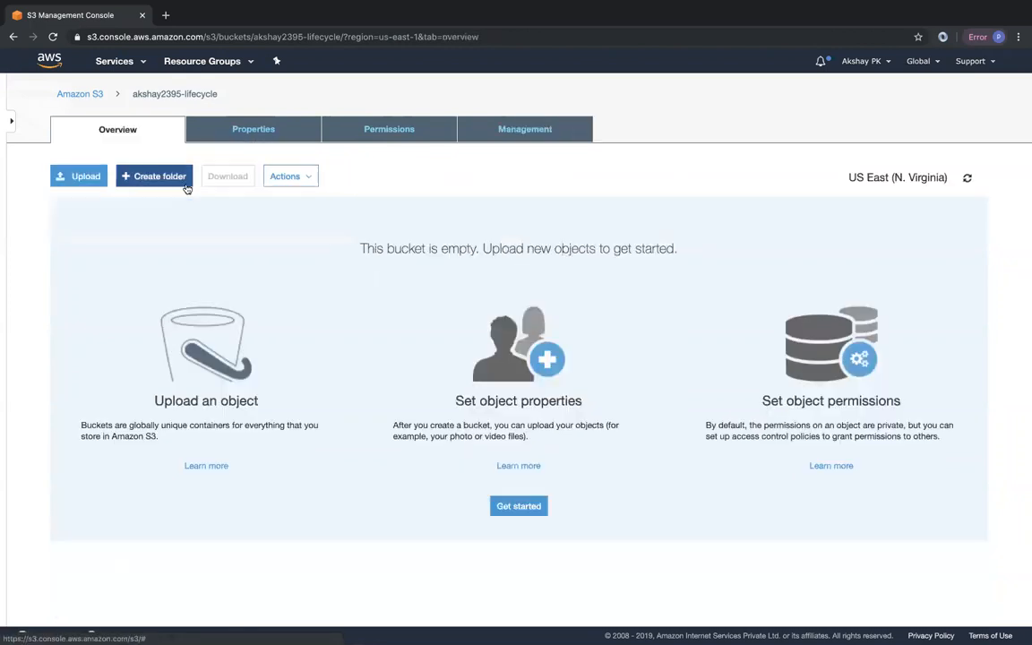
{"action": "left_click", "coordinate": [83, 176]}
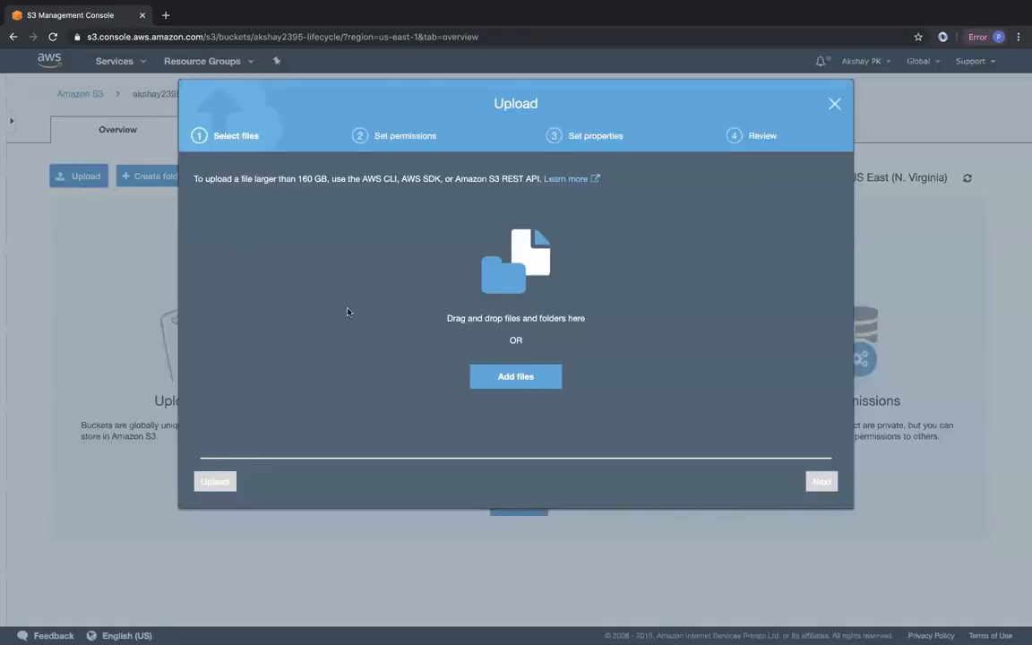
{"action": "left_click", "coordinate": [531, 375]}
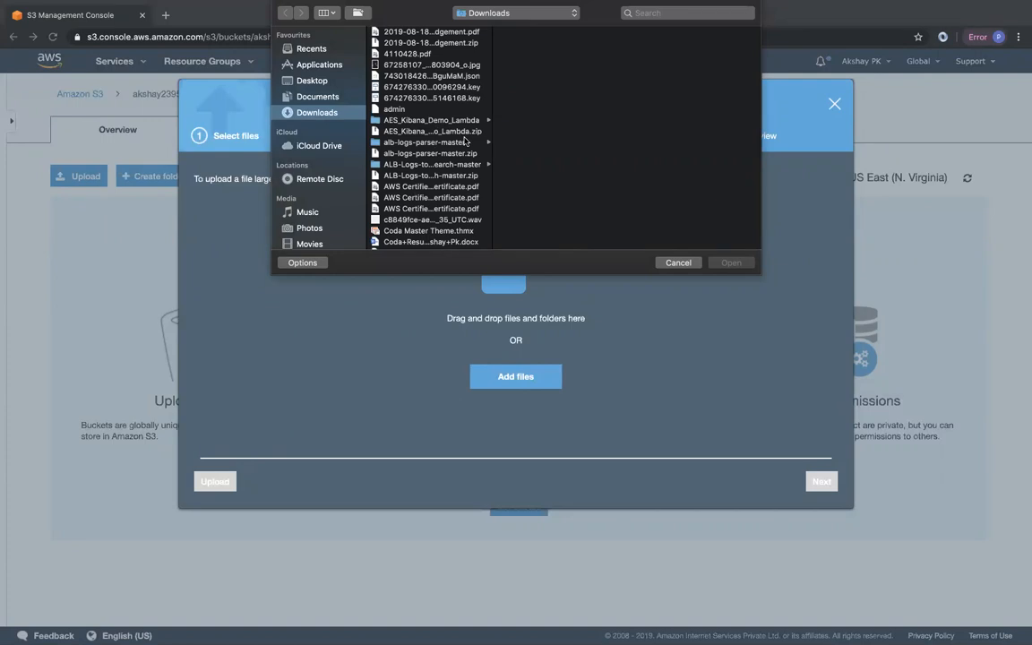
{"action": "left_click", "coordinate": [428, 242]}
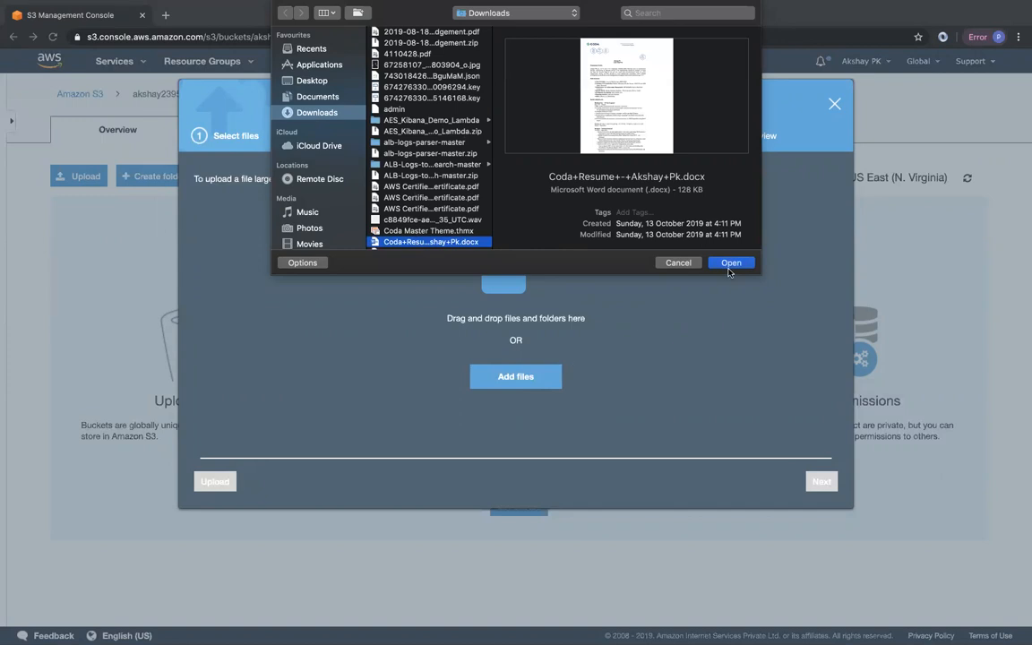
{"action": "left_click", "coordinate": [728, 262]}
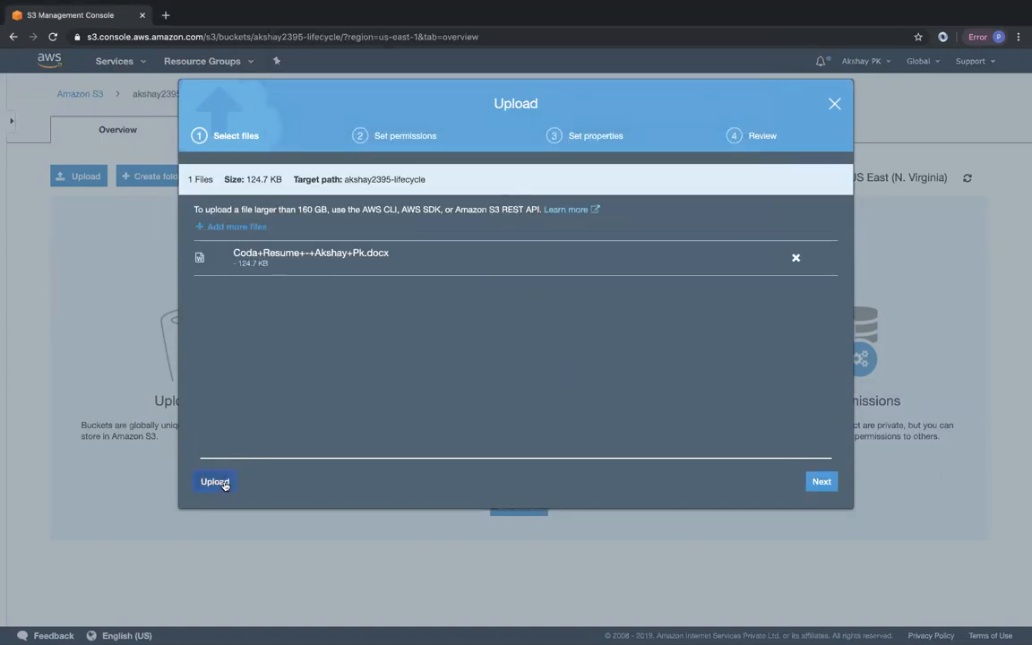
{"action": "left_click", "coordinate": [220, 482]}
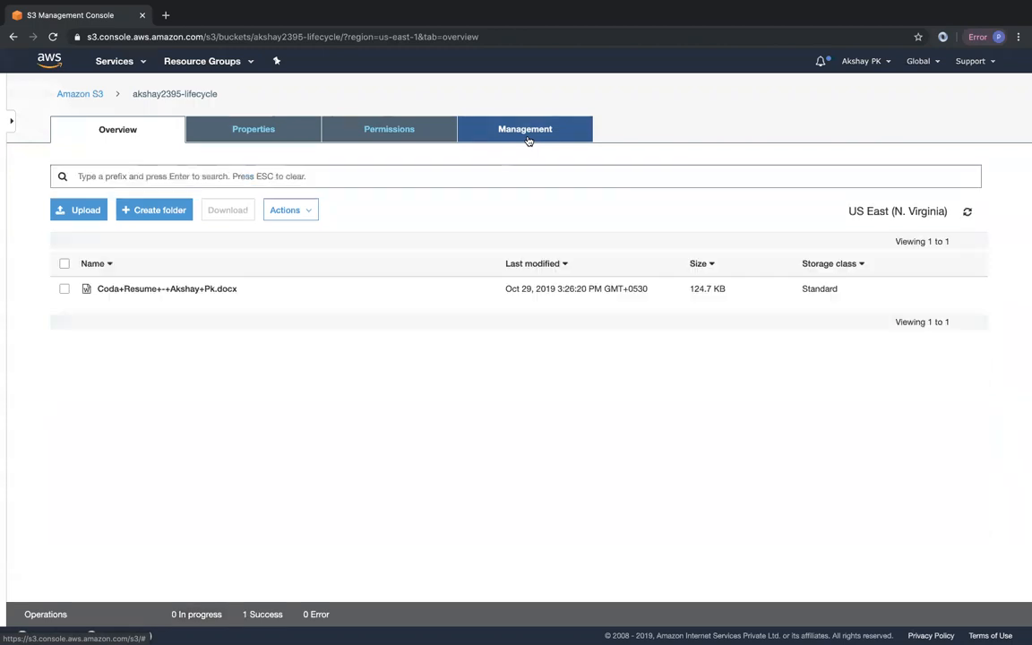
{"action": "left_click", "coordinate": [528, 136]}
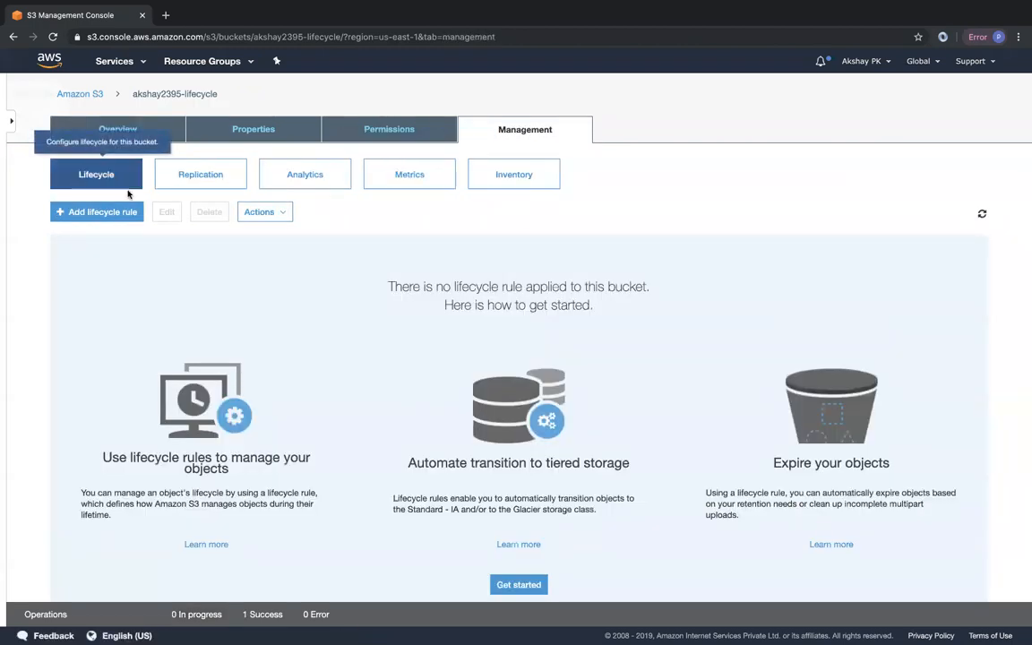
{"action": "left_click", "coordinate": [89, 213]}
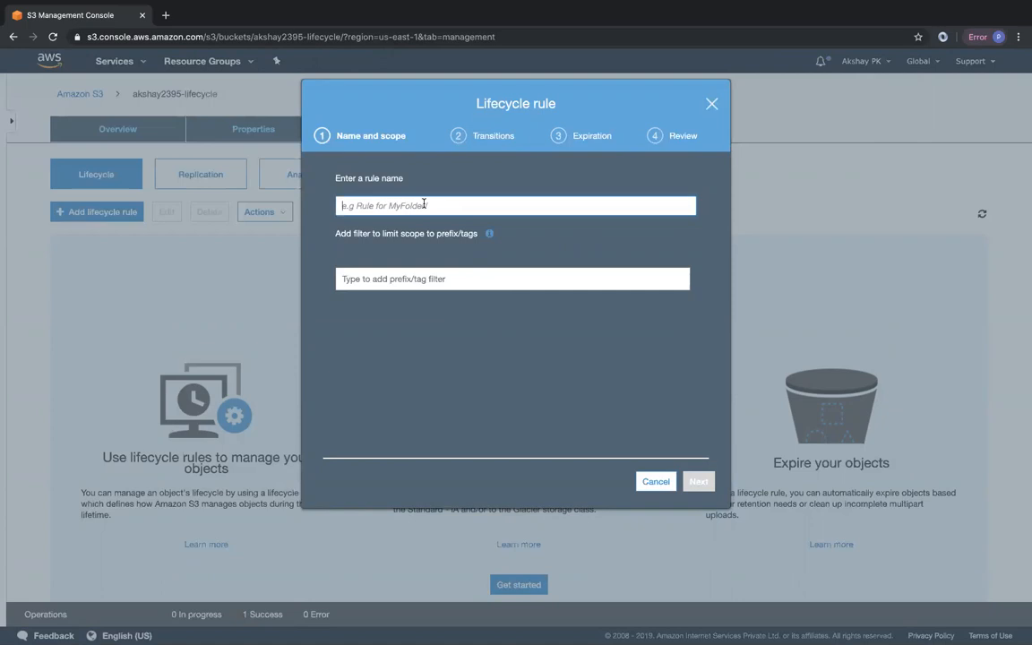
{"action": "type", "text": "myLifecycleTransition"}
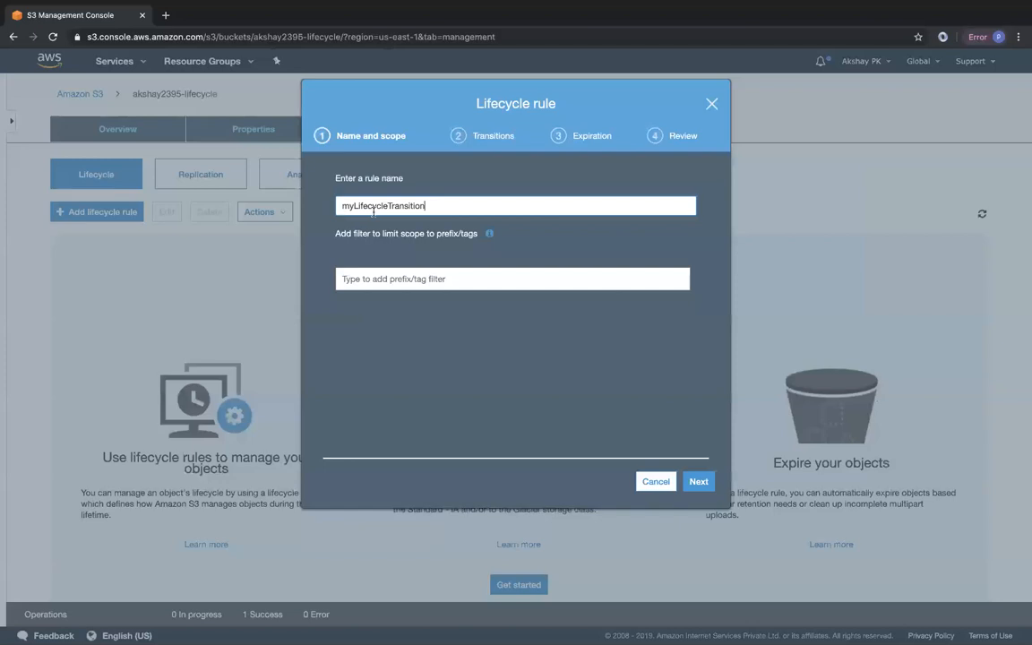
{"action": "left_click", "coordinate": [412, 278]}
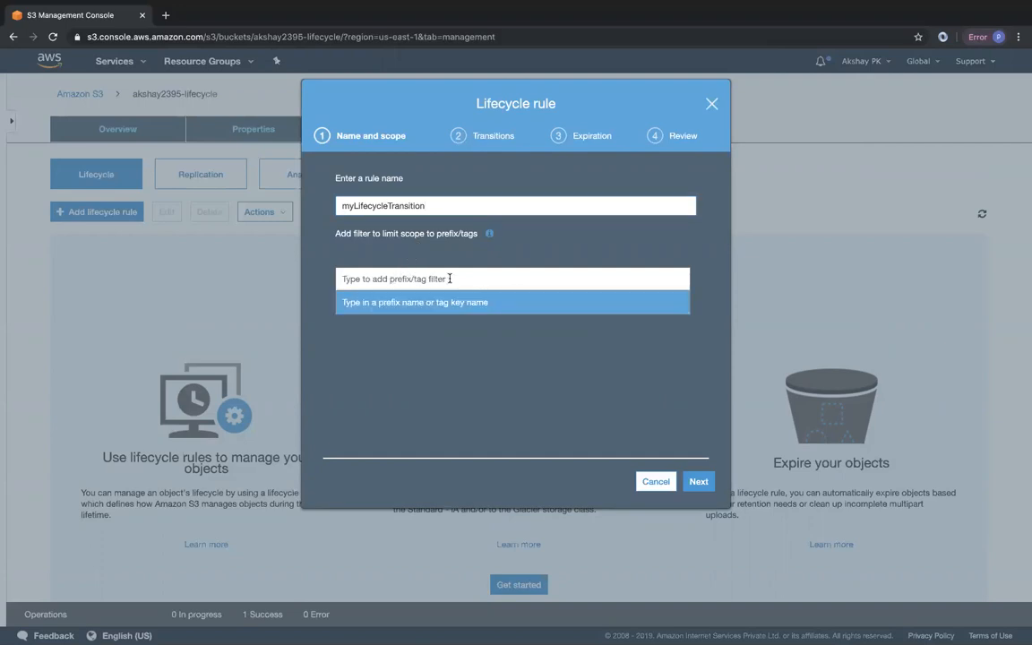
{"action": "left_click", "coordinate": [415, 359]}
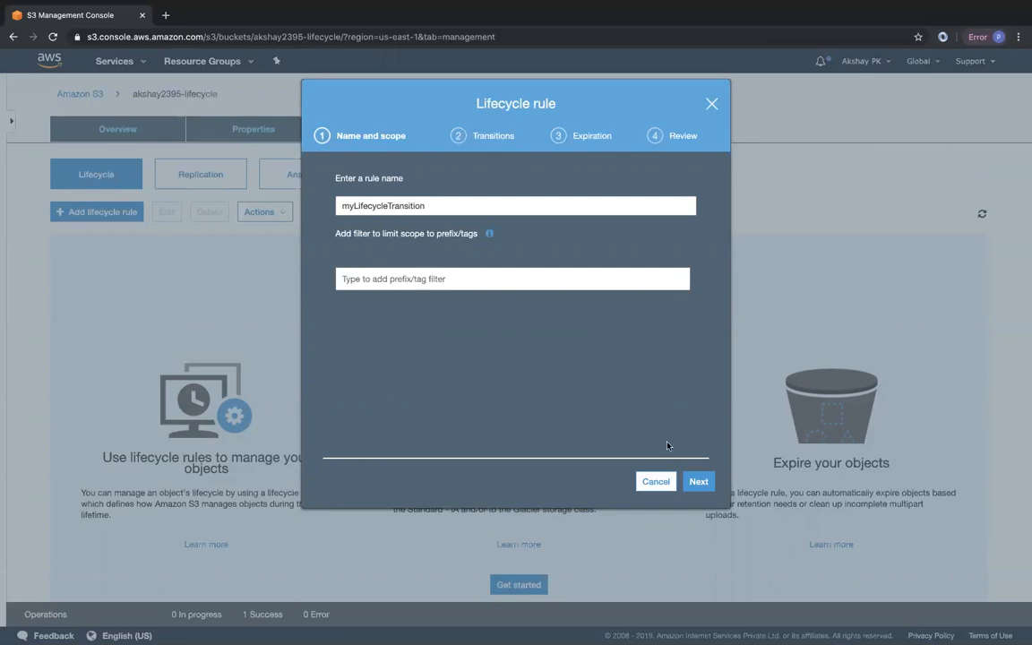
{"action": "left_click", "coordinate": [698, 482]}
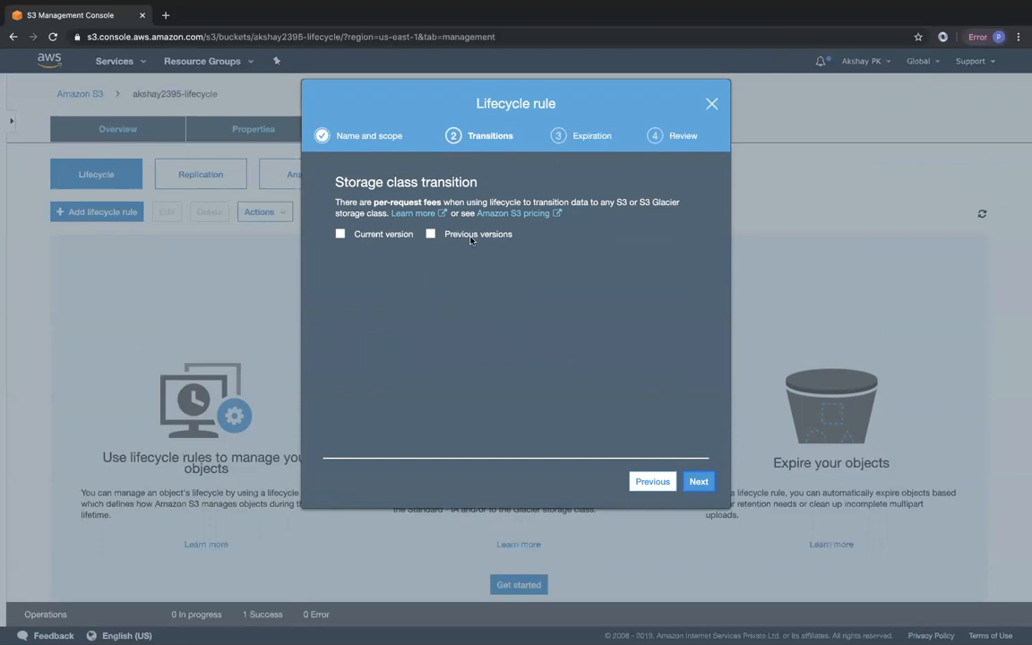
{"action": "left_click", "coordinate": [708, 105]}
Enable versioning in the lifecycle bucket's properties and save the setting
{"action": "left_click", "coordinate": [215, 130]}
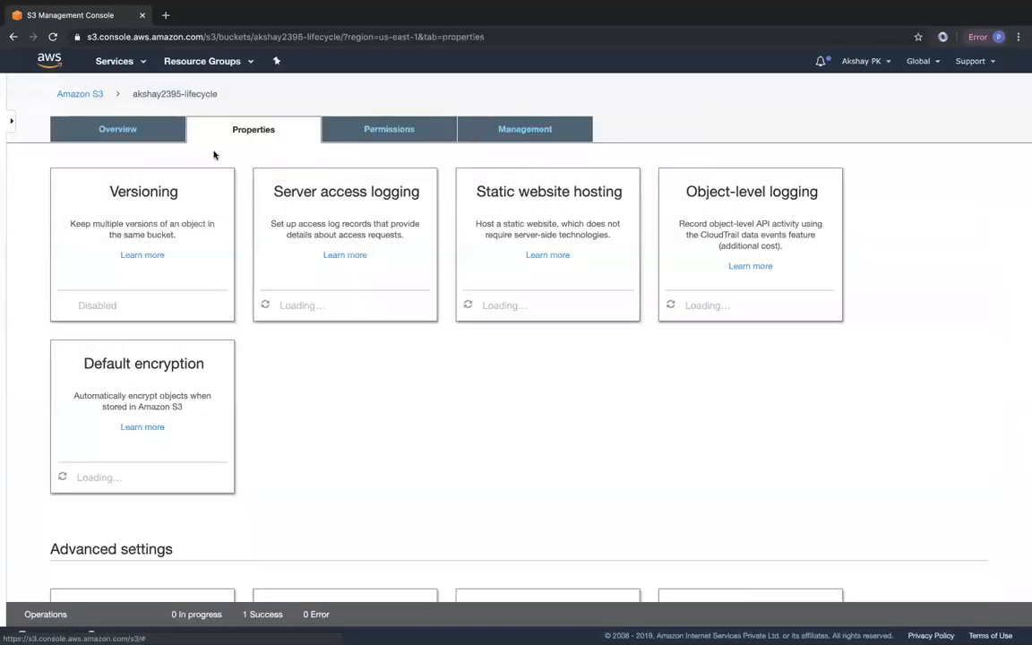
{"action": "left_click", "coordinate": [124, 235]}
{"action": "left_click", "coordinate": [90, 238]}
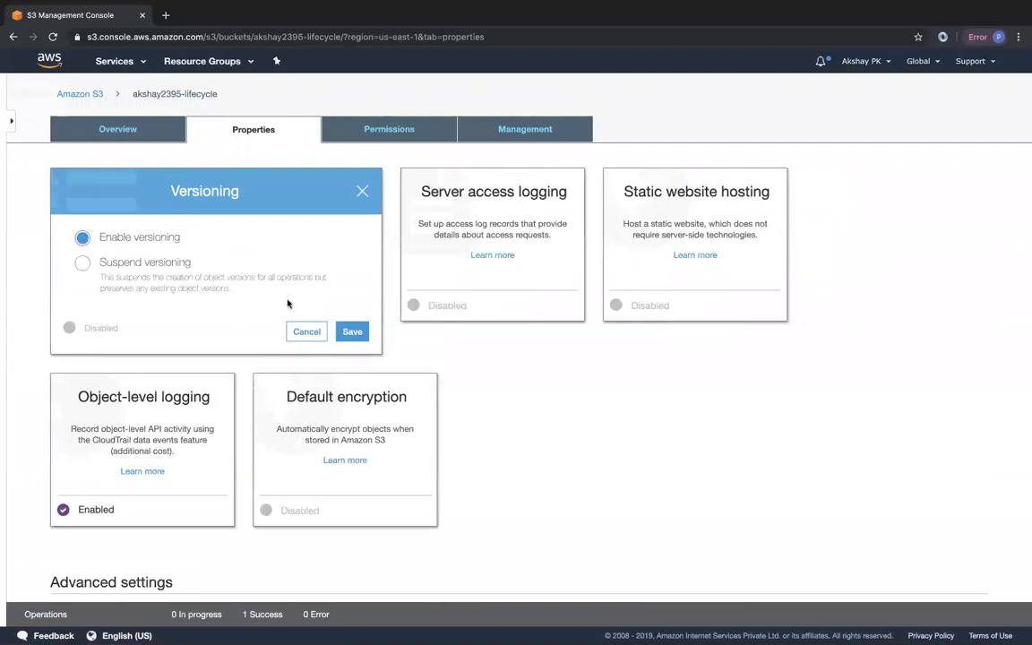
{"action": "left_click", "coordinate": [352, 331]}
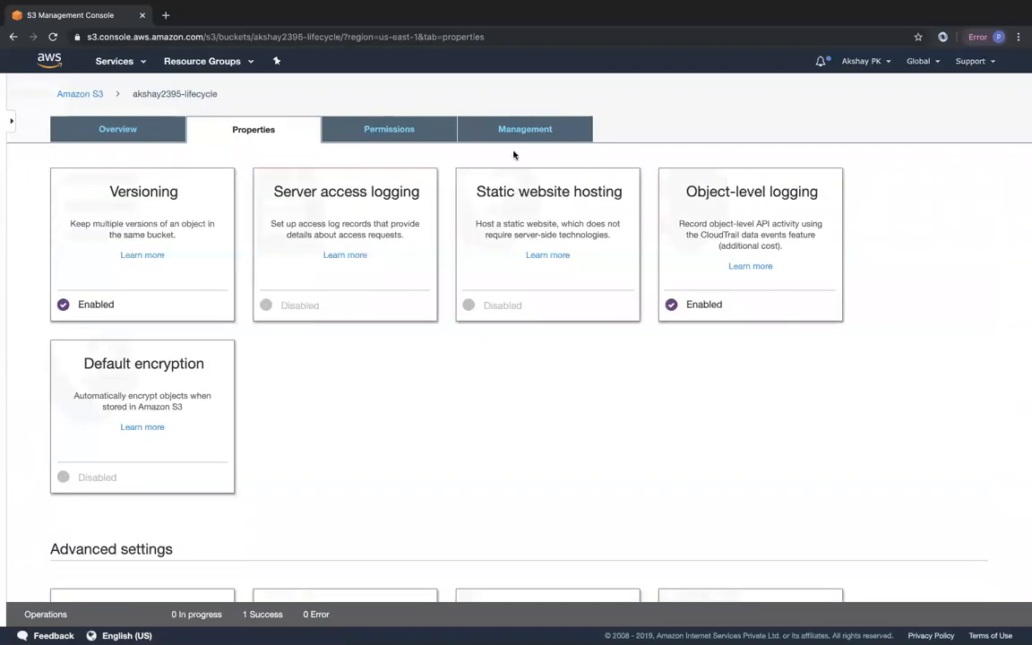
Start a lifecycle rule named myLifecycleTransition and enable storage class transitions for both current and previous versions
{"action": "left_click", "coordinate": [519, 130]}
{"action": "left_click", "coordinate": [103, 213]}
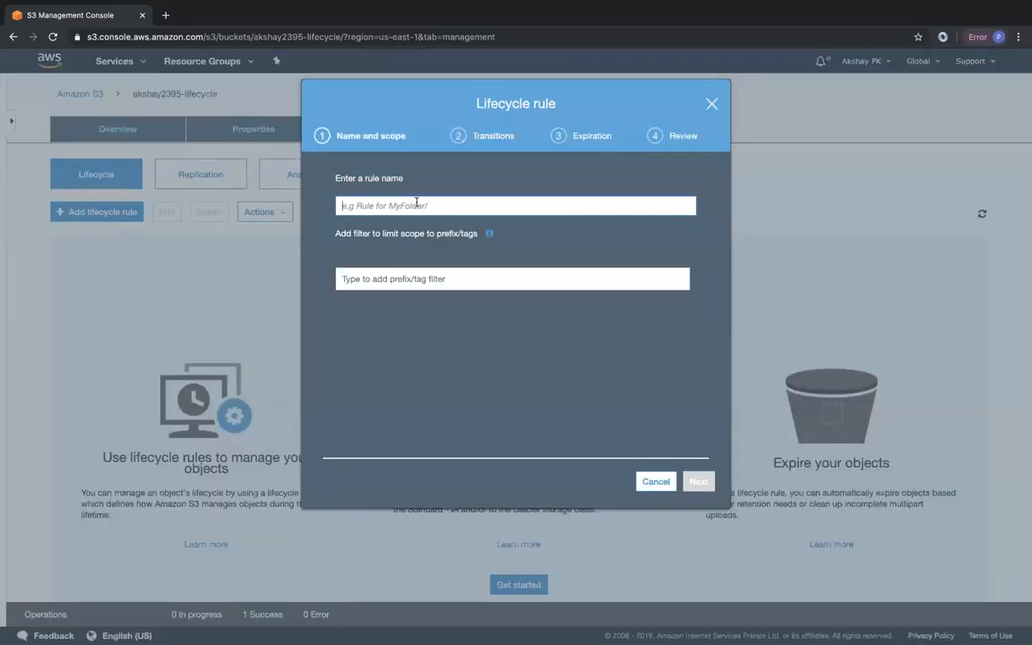
{"action": "type", "text": "myLifecycleTransition"}
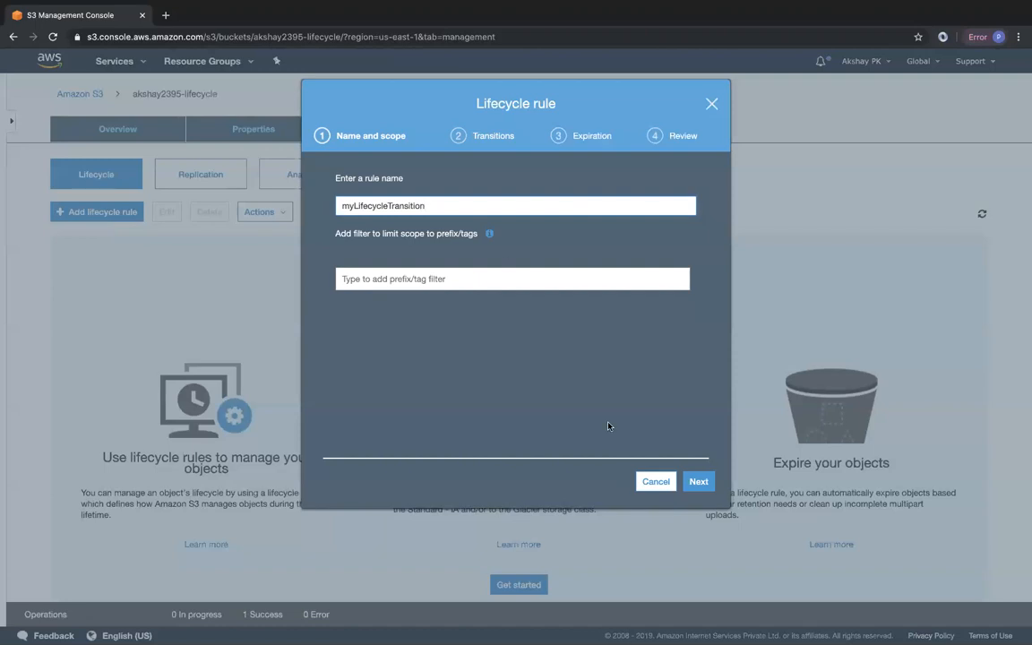
{"action": "left_click", "coordinate": [697, 481]}
{"action": "left_click", "coordinate": [355, 235]}
{"action": "left_click", "coordinate": [430, 234]}
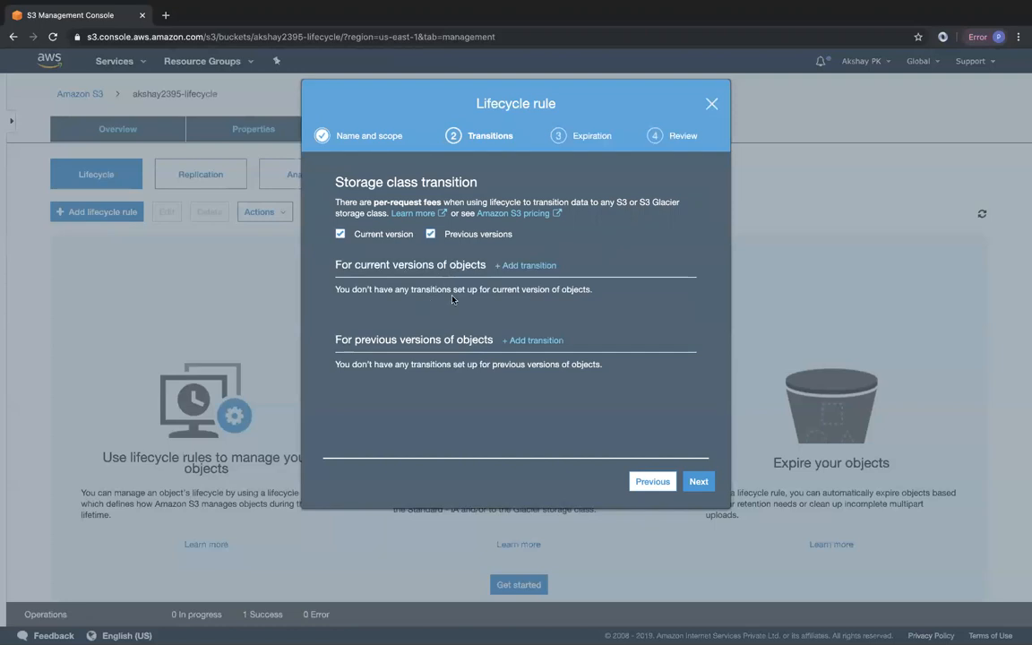
Add a transition to Standard-IA 30 days after creation for current object versions
{"action": "left_click", "coordinate": [523, 266]}
{"action": "left_click", "coordinate": [492, 314]}
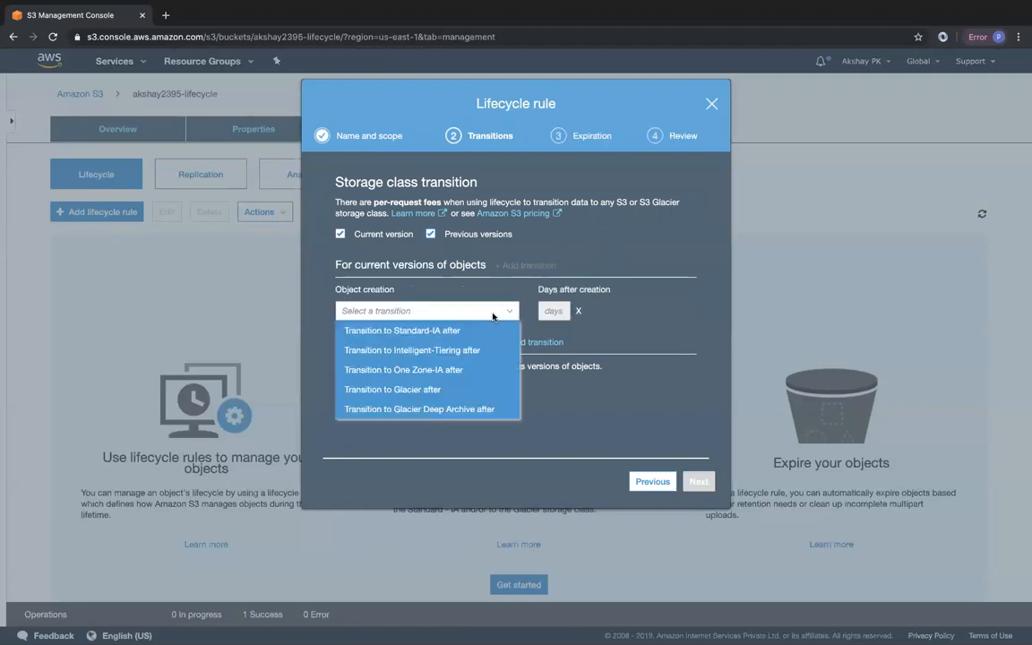
{"action": "left_click", "coordinate": [437, 331]}
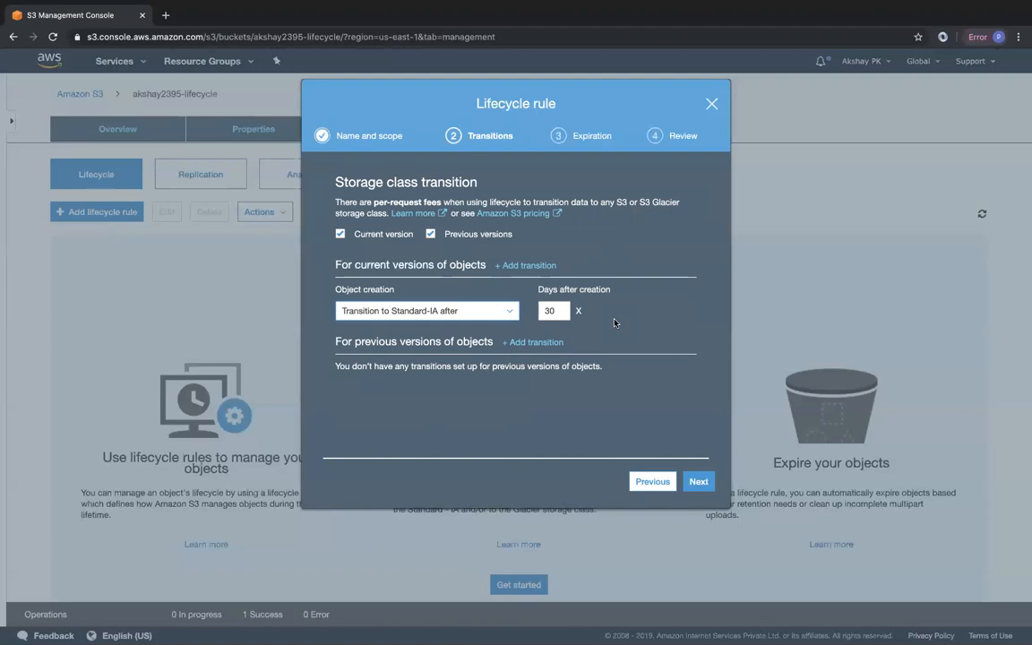
Add a transition to Glacier after 60 days for current versions and acknowledge the increased one-time lifecycle request cost
{"action": "left_click", "coordinate": [528, 266]}
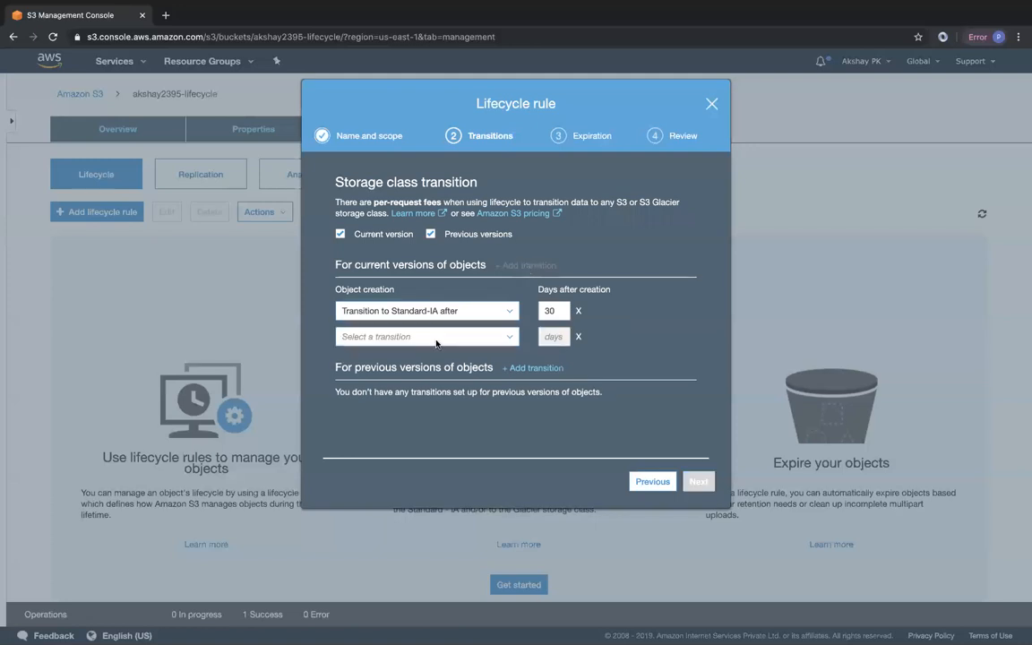
{"action": "left_click", "coordinate": [475, 340]}
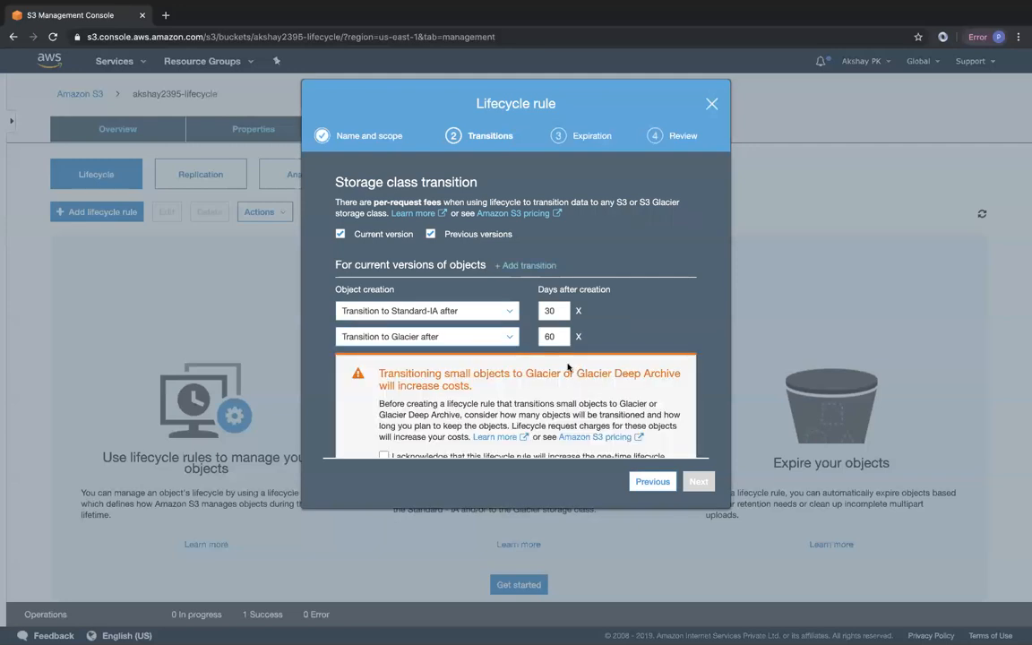
{"action": "scroll", "coordinate": [616, 361], "scroll_direction": "down", "scroll_amount": 3}
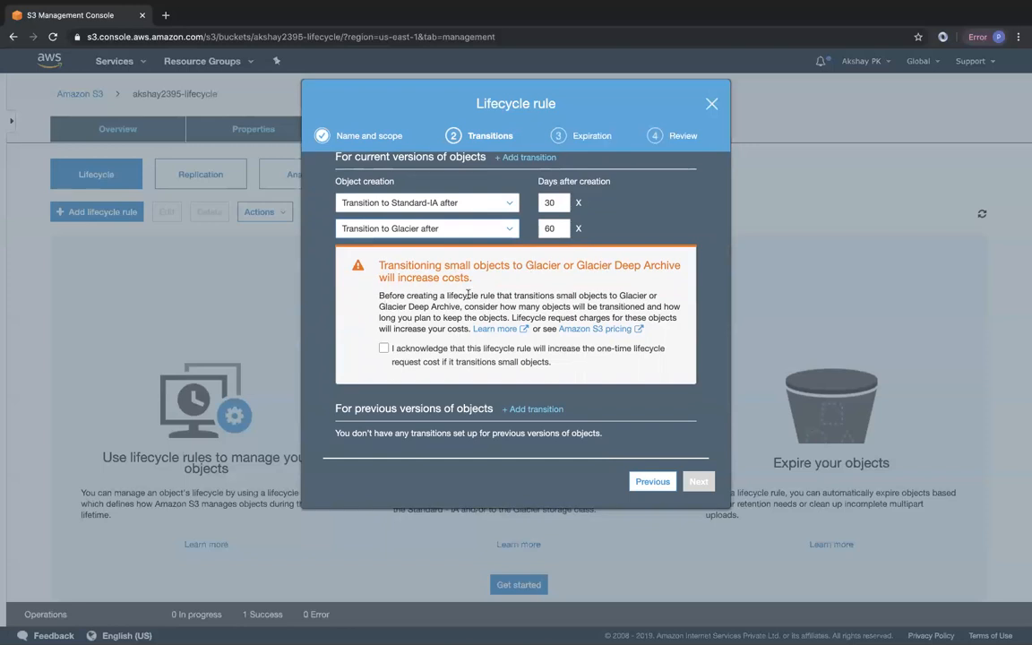
{"action": "left_click", "coordinate": [384, 349]}
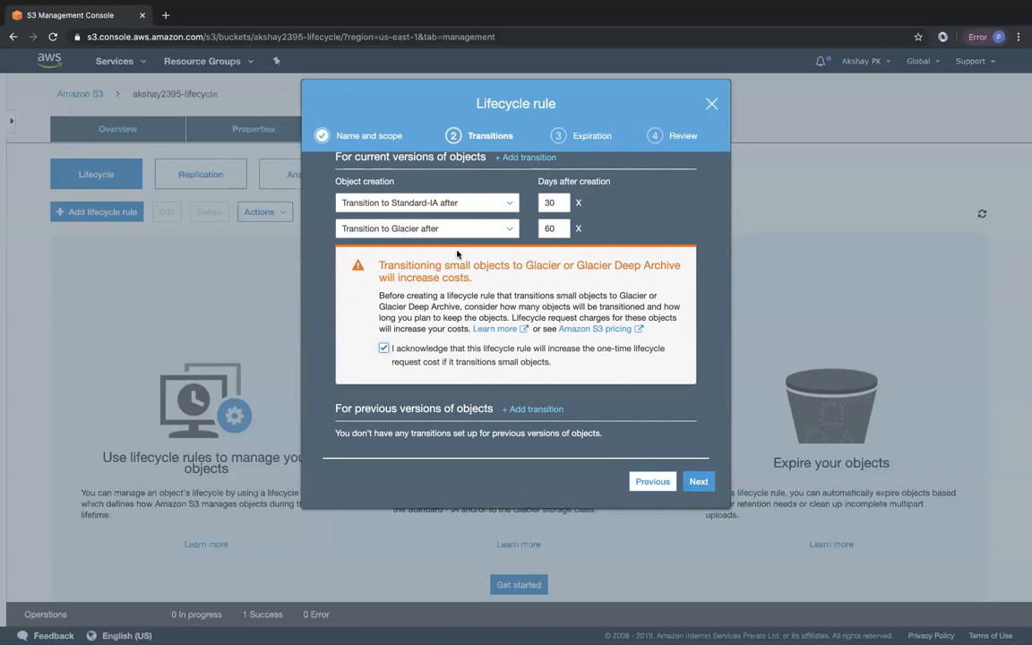
Add a transition to Glacier Deep Archive 150 days after creation for current object versions
{"action": "left_click", "coordinate": [526, 159]}
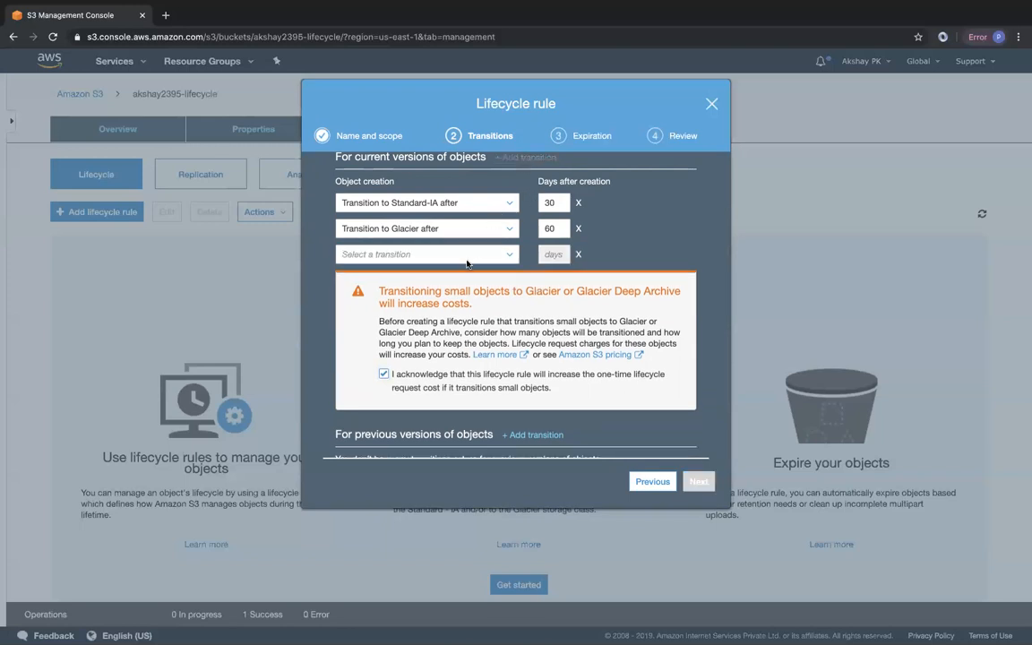
{"action": "left_click", "coordinate": [421, 254]}
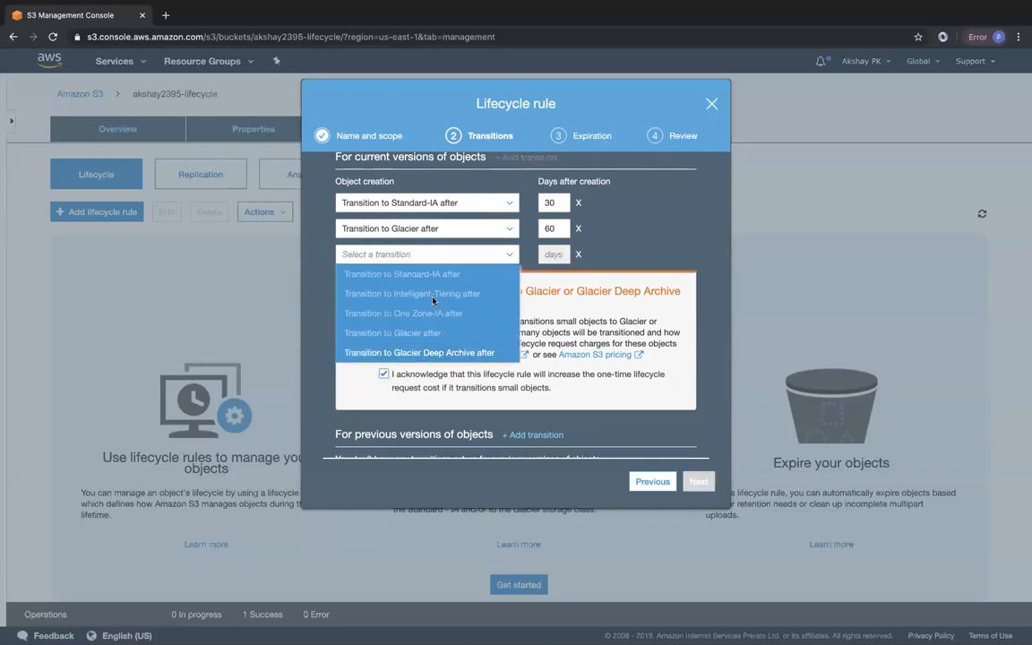
{"action": "scroll", "coordinate": [421, 299], "scroll_direction": "up", "scroll_amount": 1}
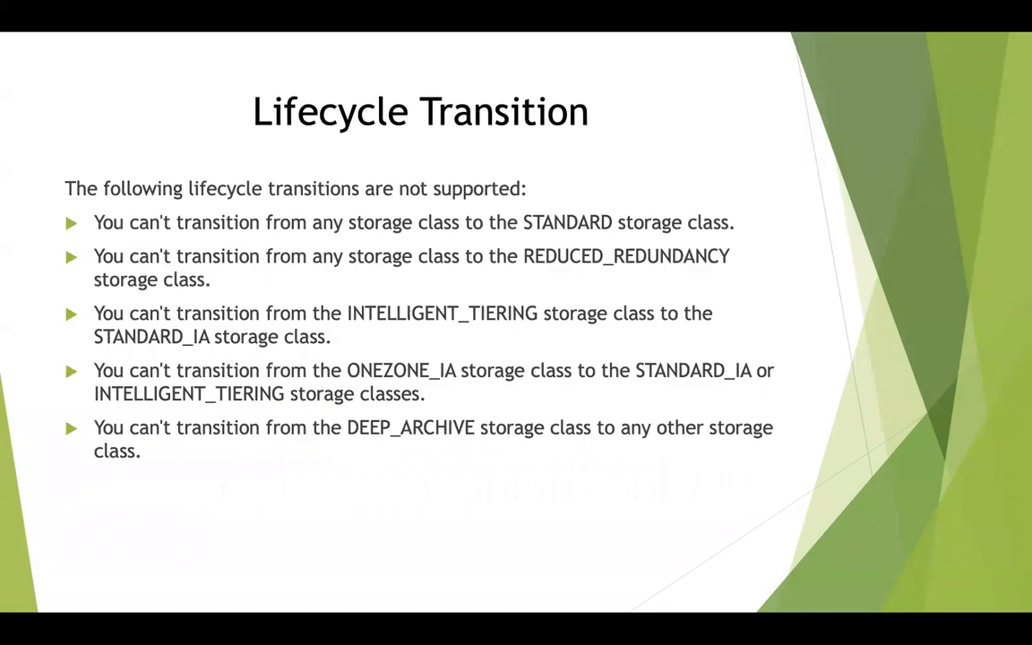
{"action": "key", "text": "Left"}
{"action": "key", "text": "Left"}
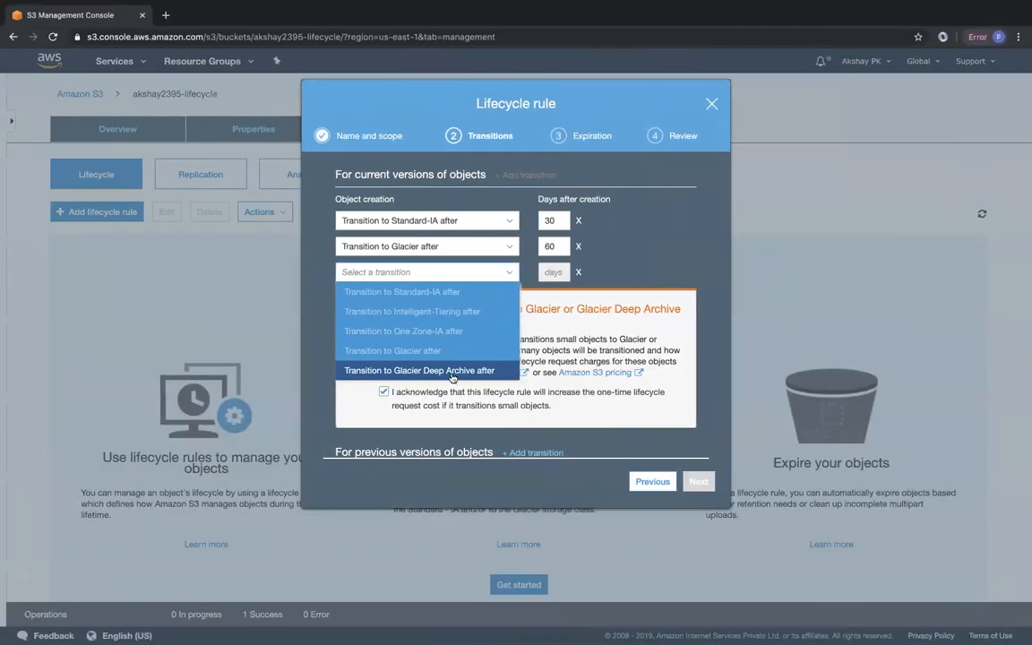
{"action": "left_click", "coordinate": [421, 368]}
{"action": "scroll", "coordinate": [521, 336], "scroll_direction": "down", "scroll_amount": 1}
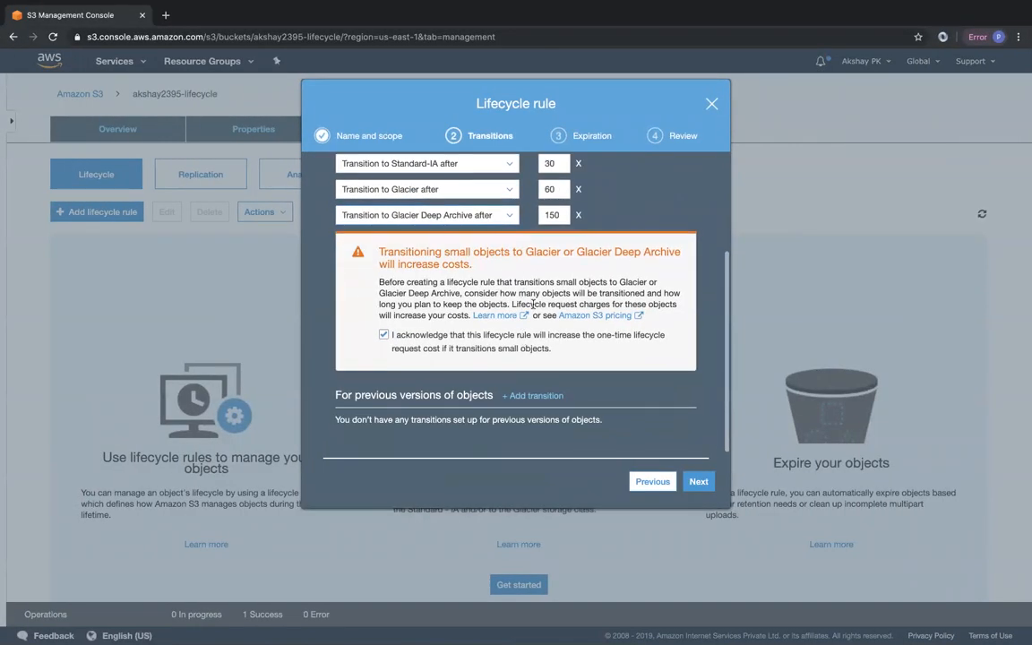
{"action": "scroll", "coordinate": [466, 331], "scroll_direction": "down", "scroll_amount": 1}
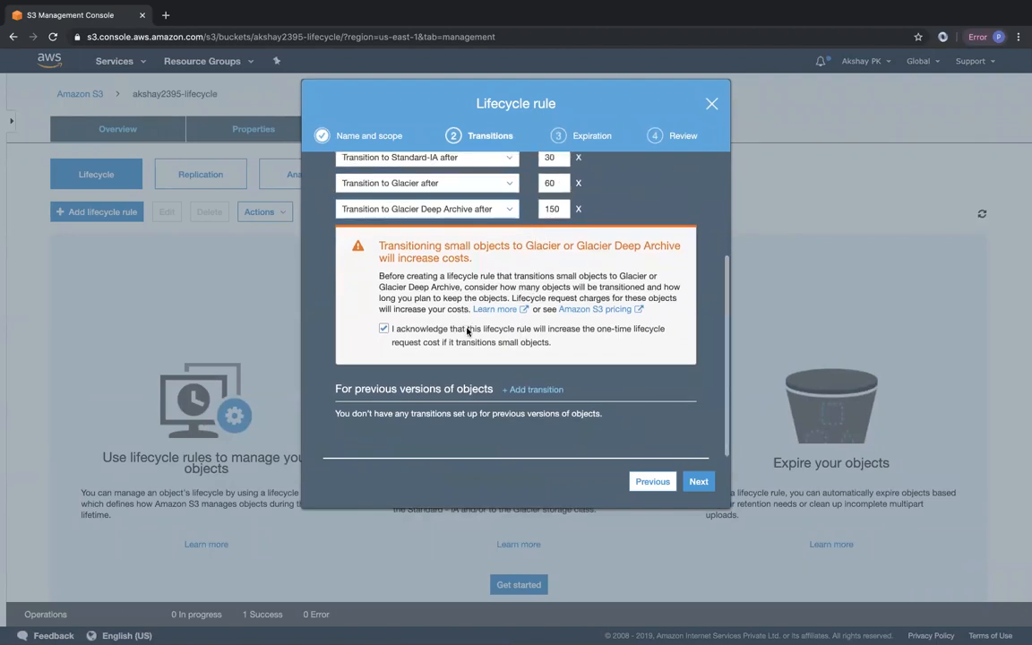
Add a transition to Standard-IA for previous versions, 30 days after objects become noncurrent
{"action": "left_click", "coordinate": [529, 389]}
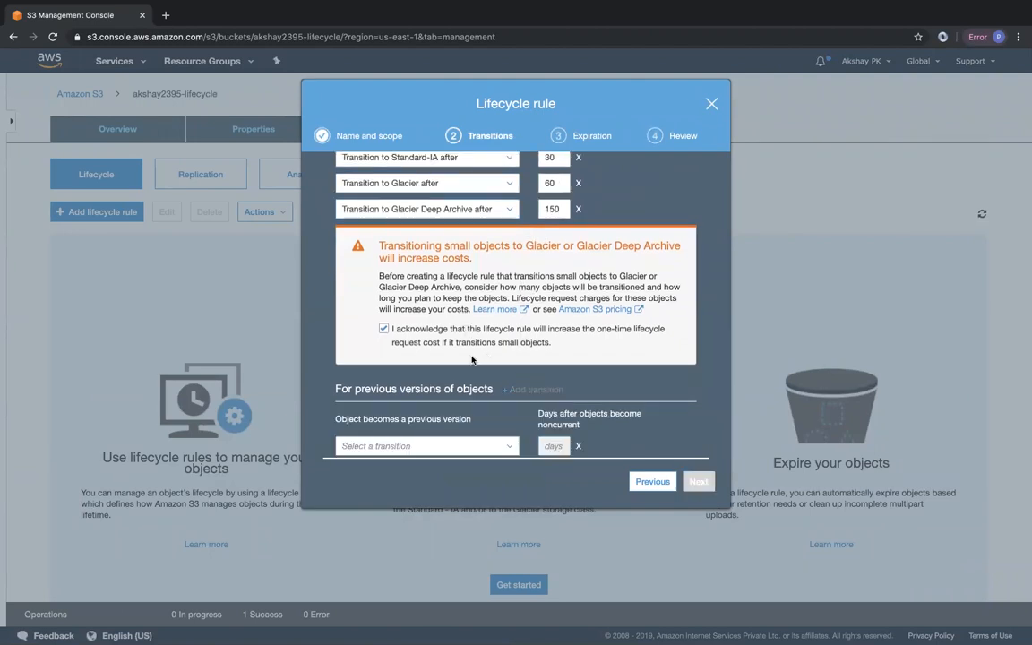
{"action": "scroll", "coordinate": [424, 319], "scroll_direction": "down", "scroll_amount": 1}
{"action": "left_click", "coordinate": [480, 432]}
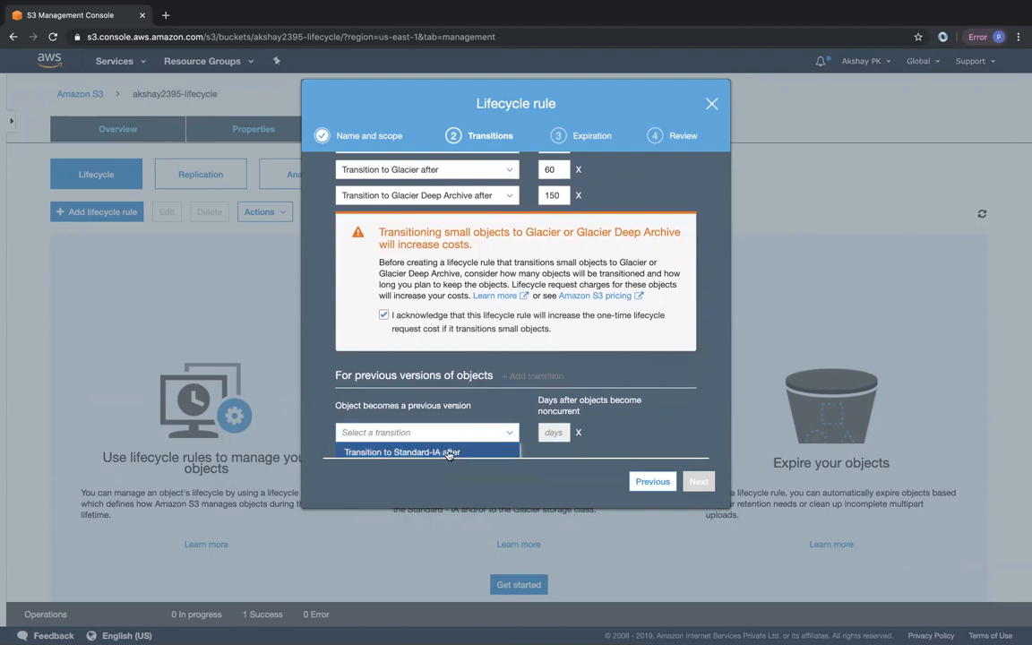
{"action": "left_click", "coordinate": [412, 451]}
Add a second previous-version transition to One Zone-IA, 60 days after objects become noncurrent
{"action": "left_click", "coordinate": [524, 378]}
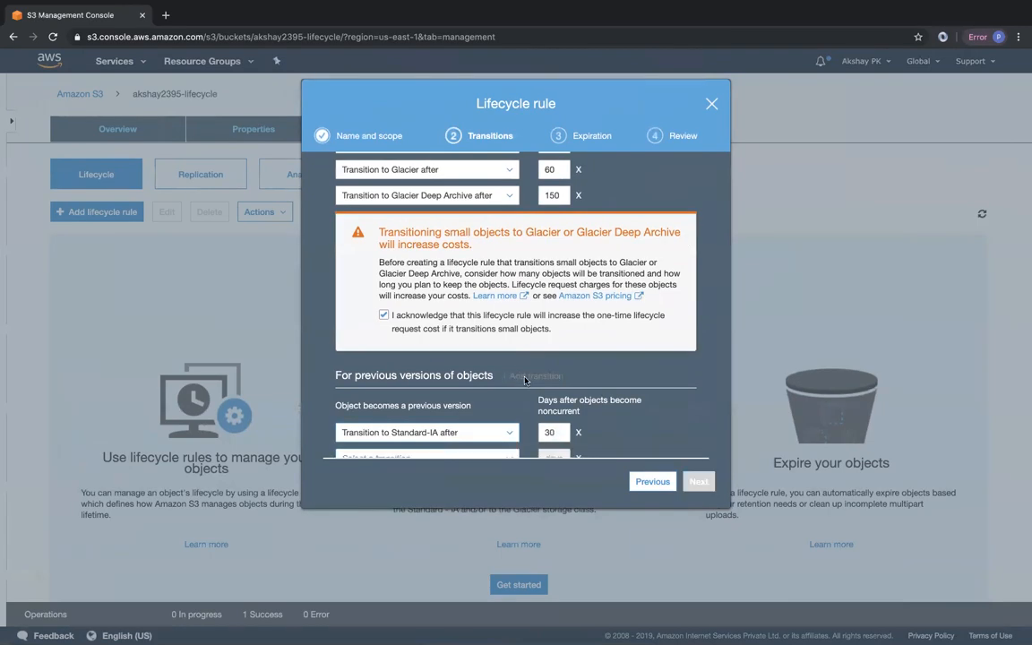
{"action": "scroll", "coordinate": [421, 385], "scroll_direction": "down", "scroll_amount": 1}
{"action": "left_click", "coordinate": [454, 433]}
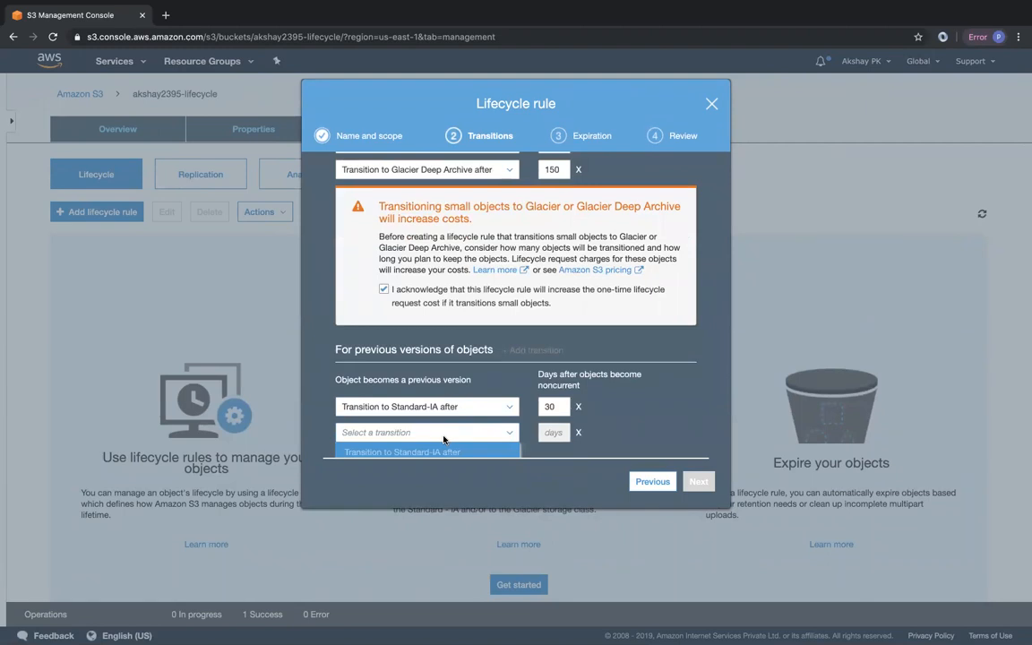
{"action": "key", "text": "ctrl+minus"}
{"action": "key", "text": "ctrl+minus"}
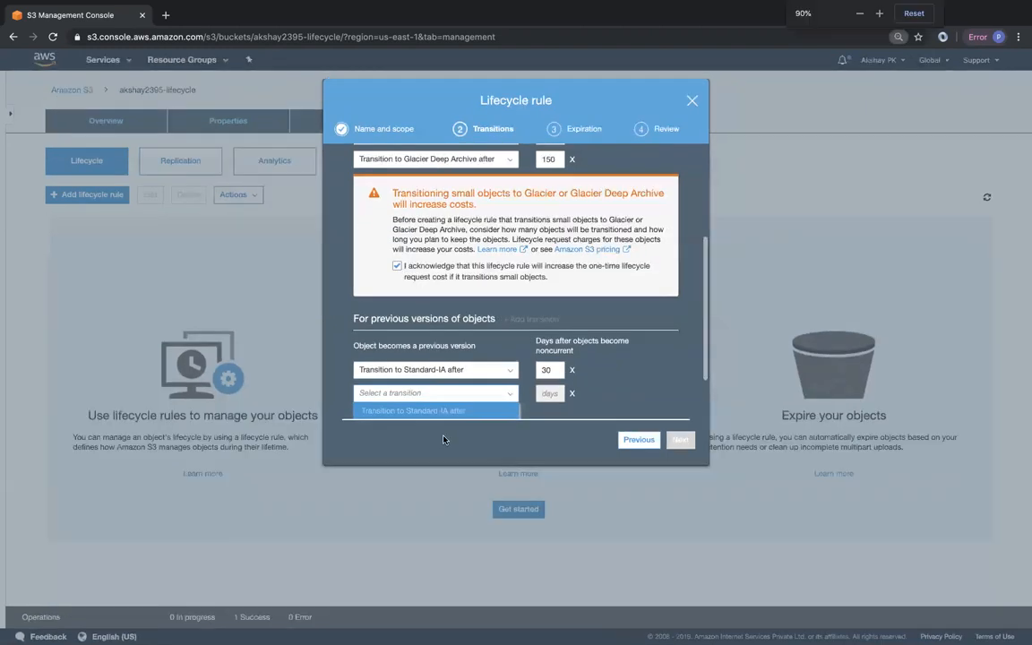
{"action": "left_click", "coordinate": [502, 357]}
{"action": "left_click", "coordinate": [502, 357]}
{"action": "scroll", "coordinate": [500, 358], "scroll_direction": "down", "scroll_amount": 2}
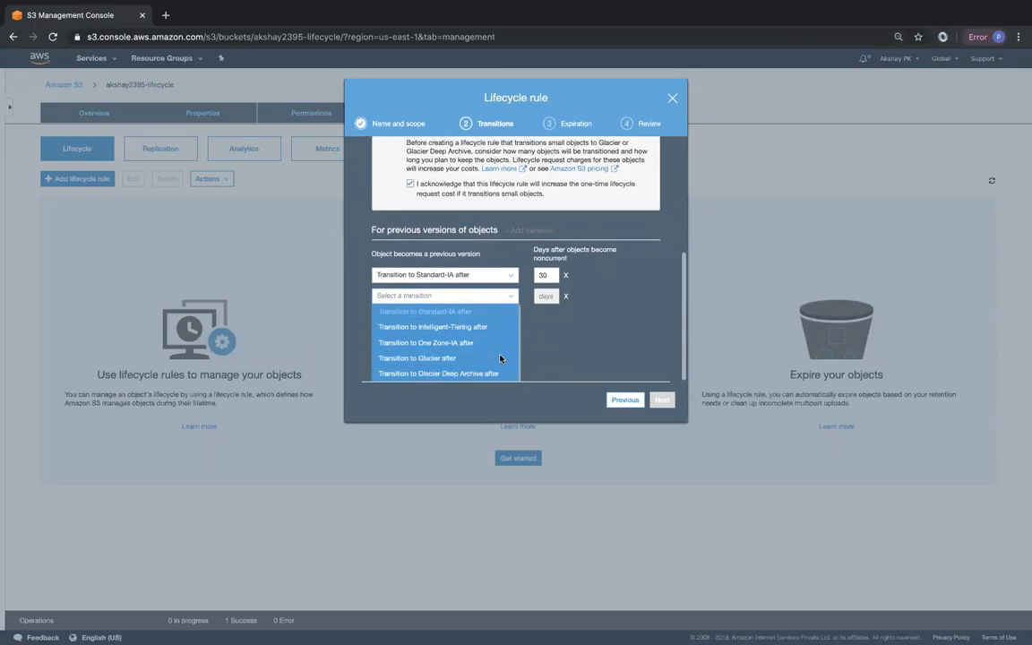
{"action": "left_click", "coordinate": [448, 343]}
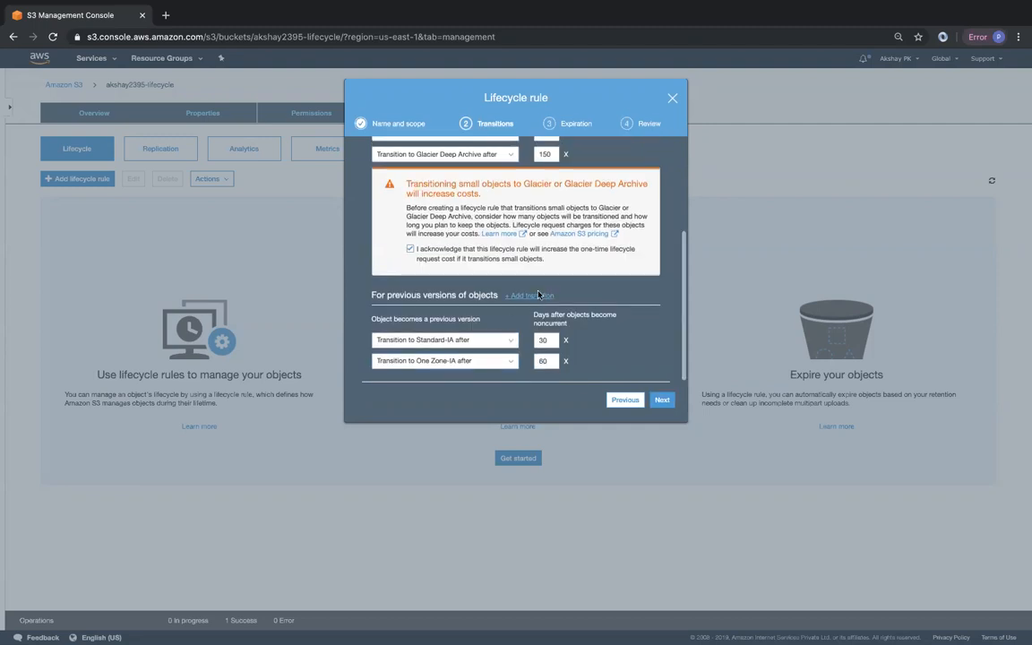
Add a third previous-version transition to Glacier, 90 days after objects become noncurrent
{"action": "left_click", "coordinate": [530, 296]}
{"action": "left_click", "coordinate": [461, 364]}
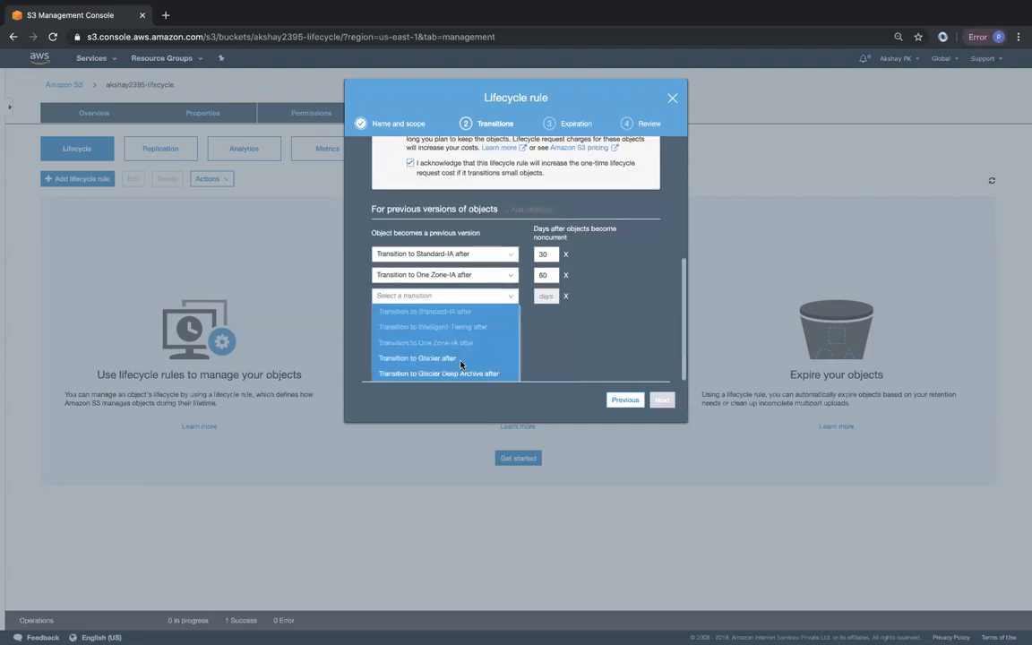
{"action": "left_click", "coordinate": [430, 358]}
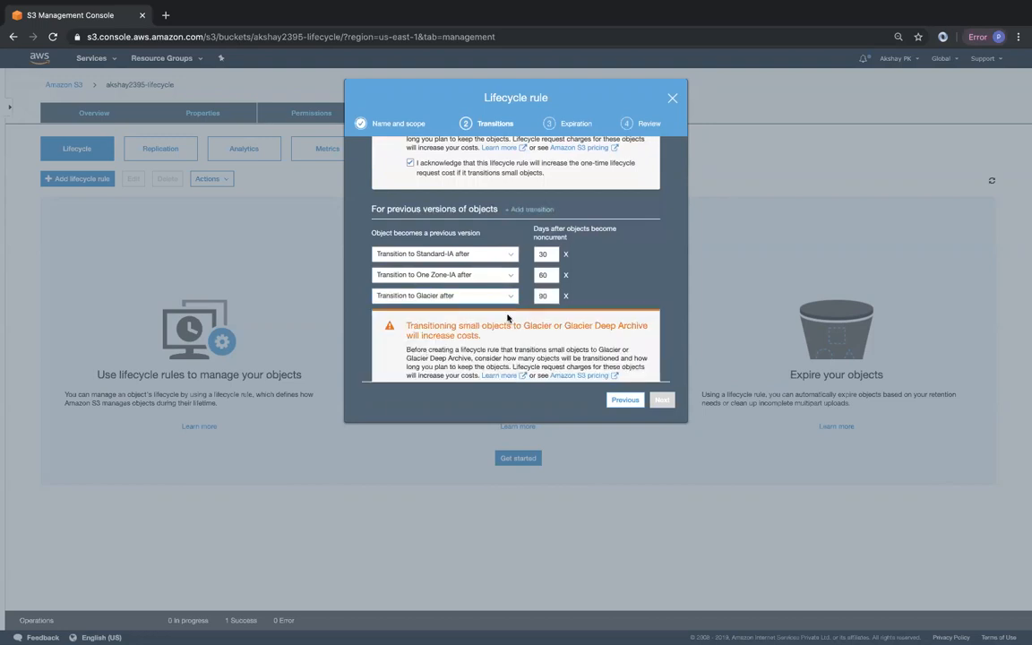
Add a previous-version transition to Glacier Deep Archive after 180 days and acknowledge the increased one-time lifecycle request cost
{"action": "scroll", "coordinate": [506, 335], "scroll_direction": "down", "scroll_amount": 2}
{"action": "left_click", "coordinate": [518, 161]}
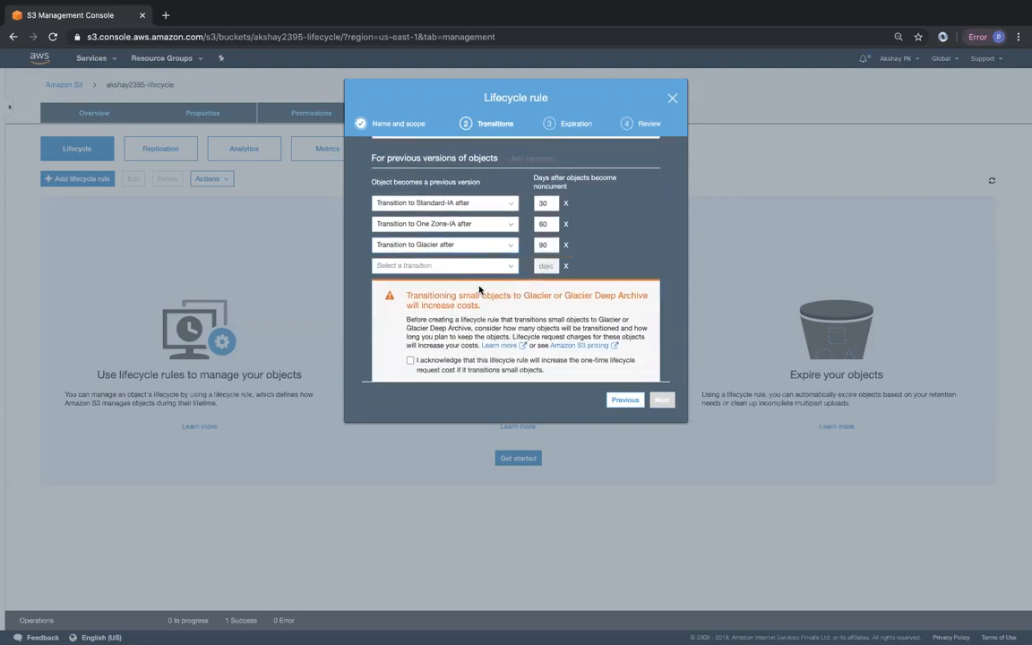
{"action": "left_click", "coordinate": [417, 265]}
{"action": "left_click", "coordinate": [439, 344]}
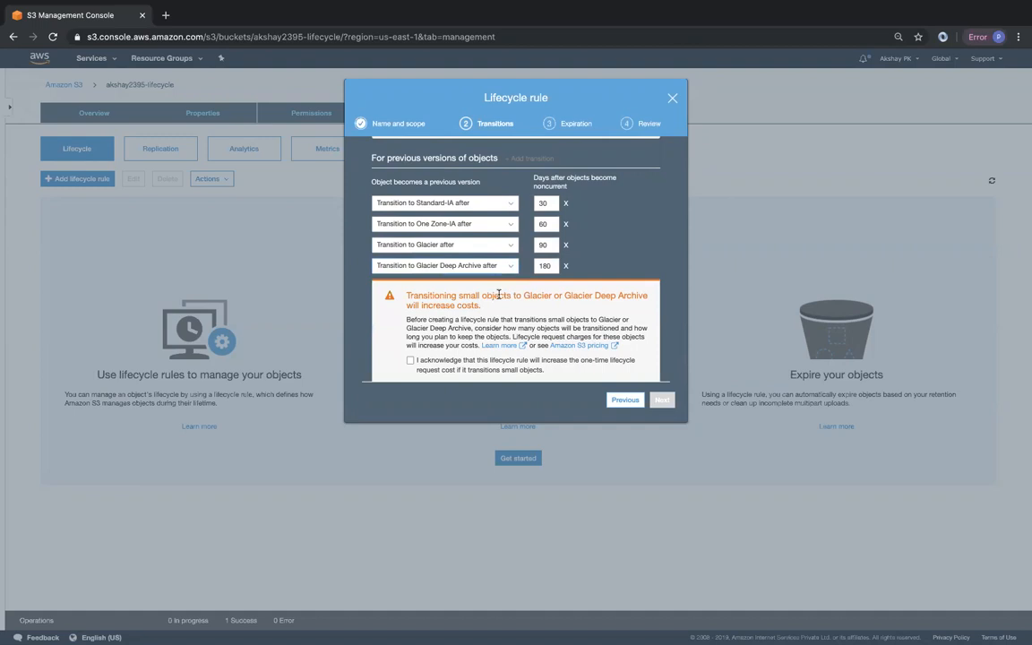
{"action": "scroll", "coordinate": [490, 296], "scroll_direction": "down", "scroll_amount": 1}
{"action": "left_click", "coordinate": [410, 340]}
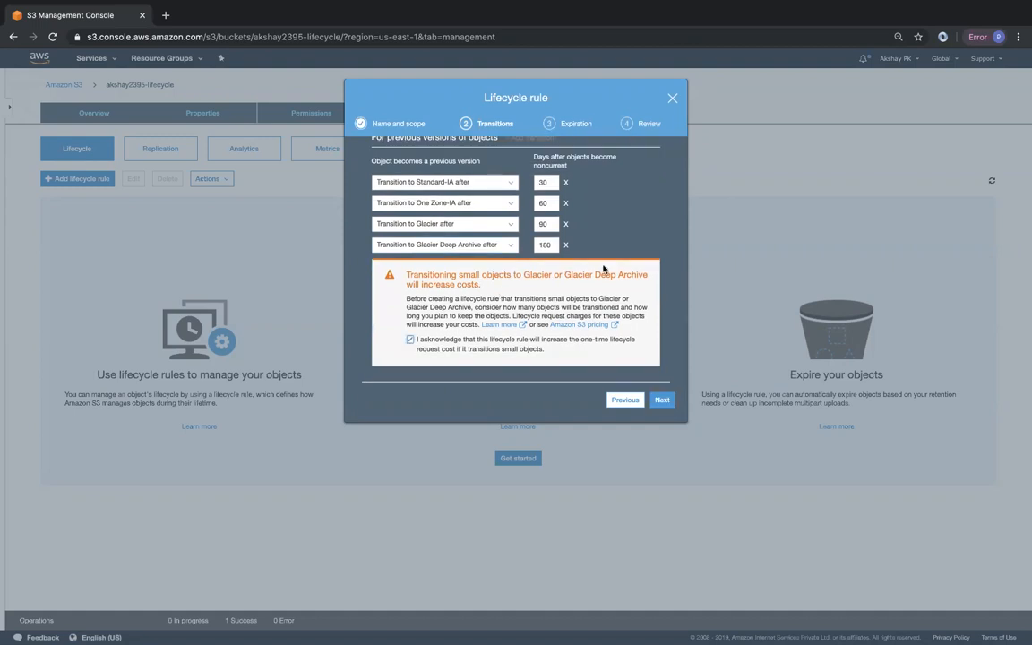
Compare the transitions set up for current and previous object versions at normal page zoom
{"action": "key", "text": "ctrl+plus"}
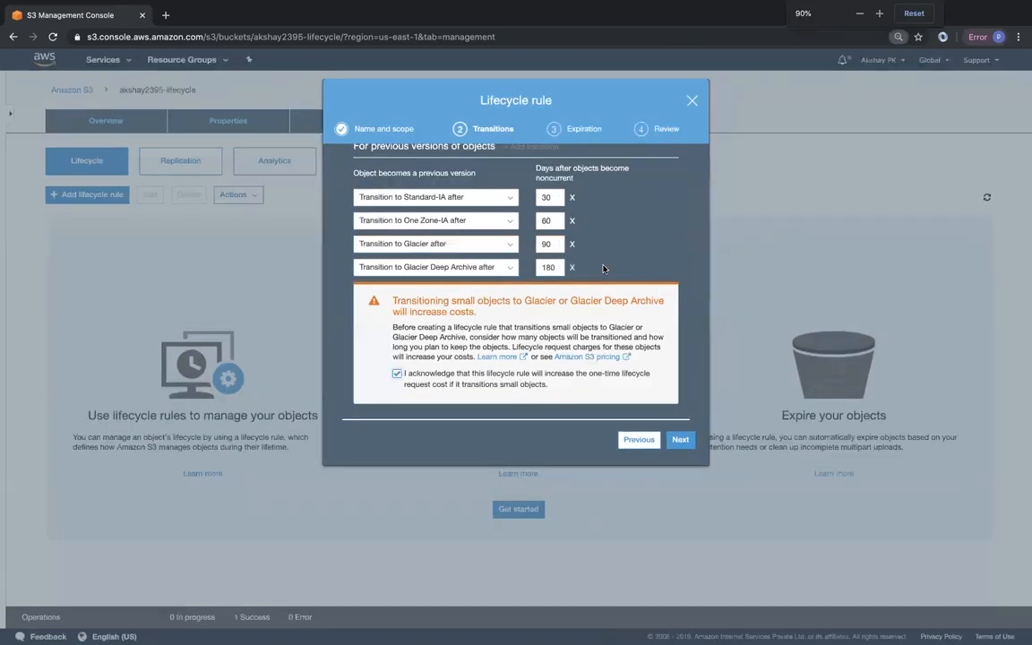
{"action": "key", "text": "ctrl+plus"}
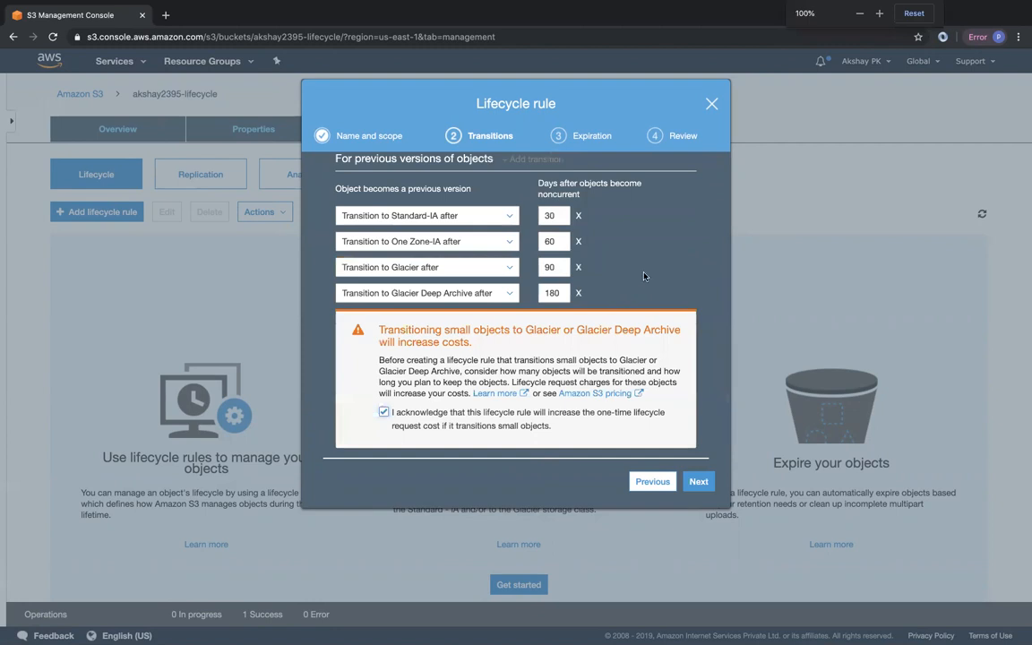
{"action": "scroll", "coordinate": [643, 276], "scroll_direction": "up", "scroll_amount": 5}
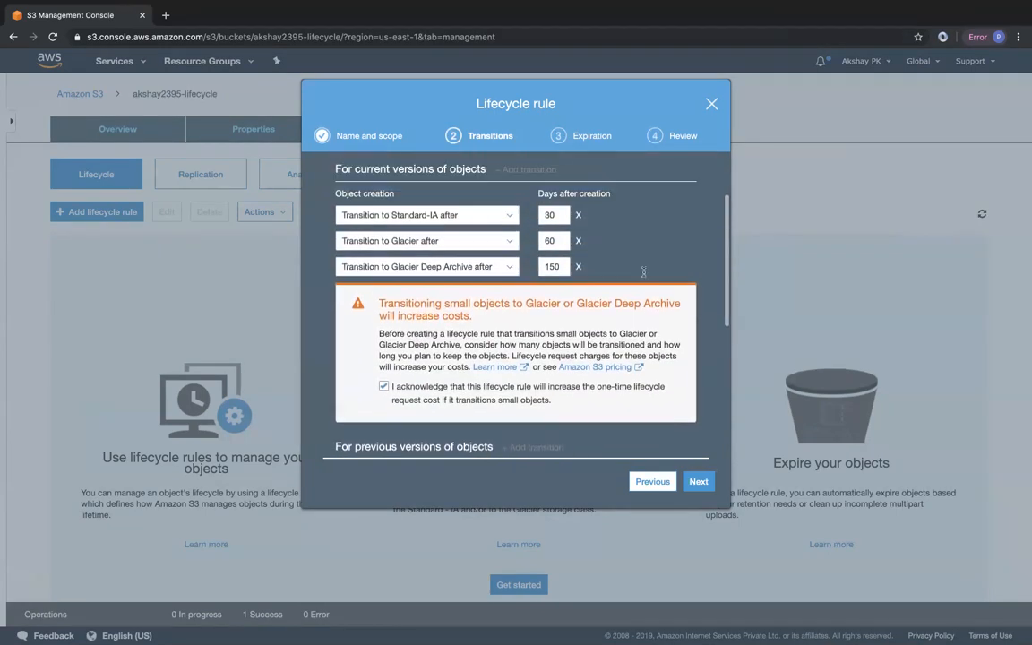
{"action": "scroll", "coordinate": [578, 245], "scroll_direction": "down", "scroll_amount": 3}
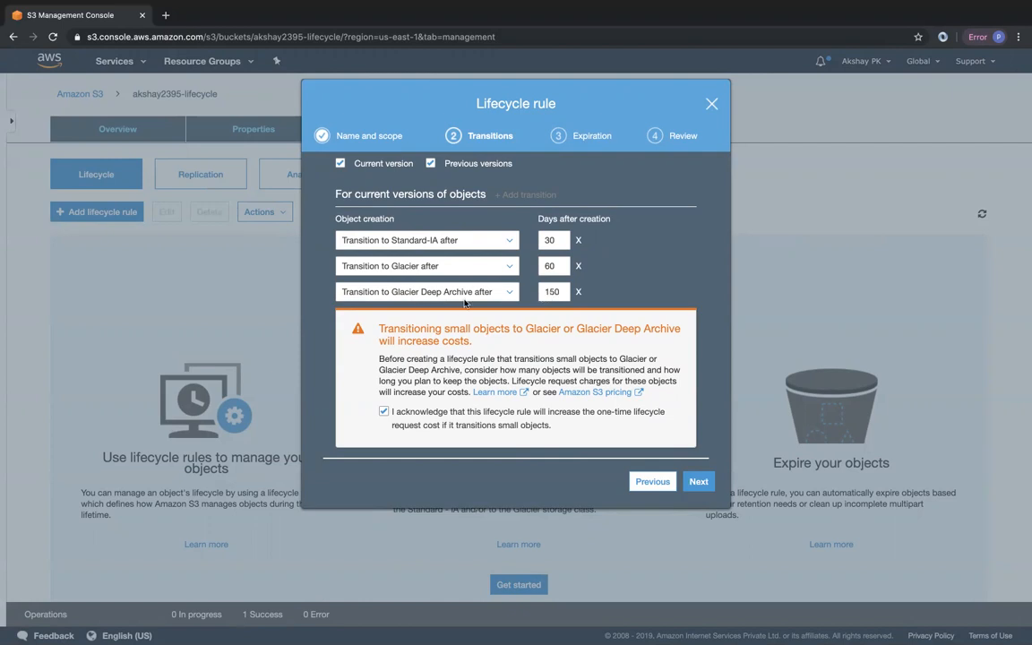
{"action": "scroll", "coordinate": [597, 359], "scroll_direction": "down", "scroll_amount": 2}
{"action": "scroll", "coordinate": [596, 360], "scroll_direction": "down", "scroll_amount": 4}
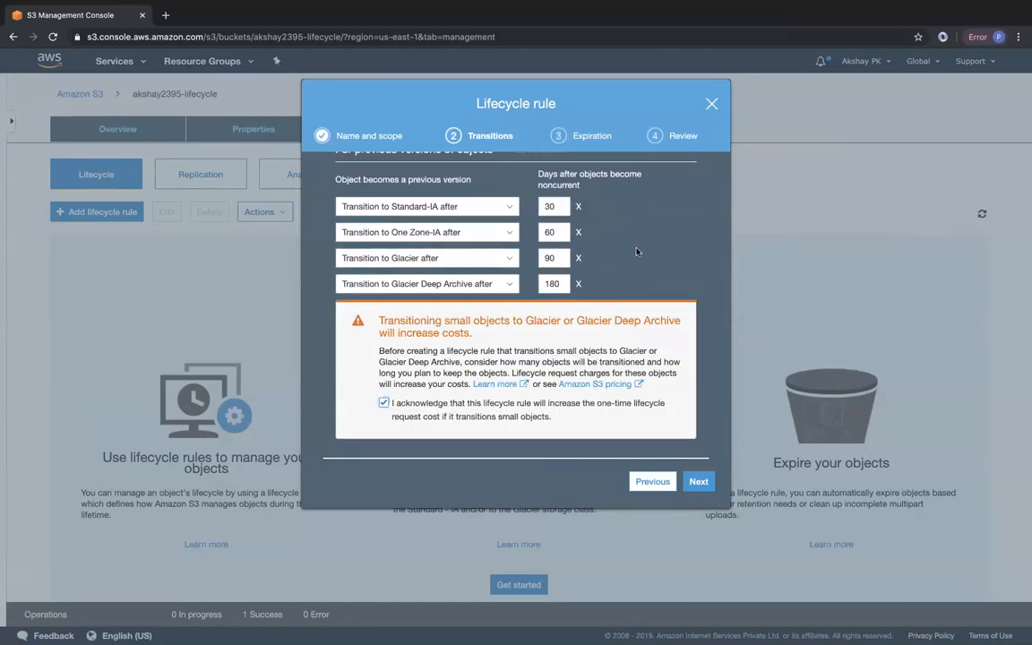
{"action": "scroll", "coordinate": [551, 287], "scroll_direction": "up", "scroll_amount": 1}
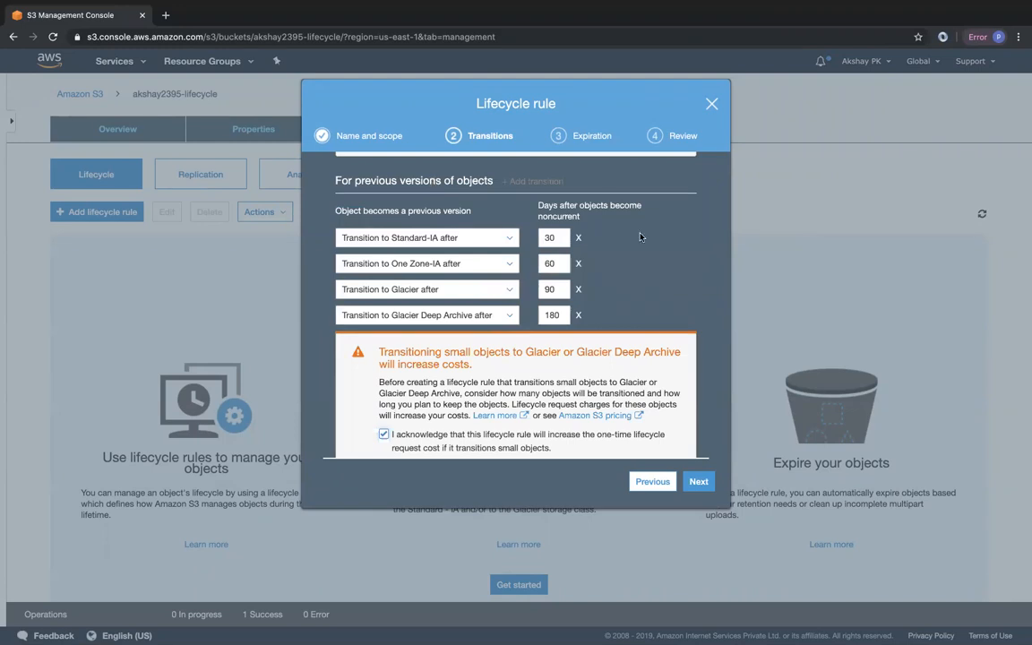
{"action": "scroll", "coordinate": [640, 237], "scroll_direction": "up", "scroll_amount": 5}
{"action": "scroll", "coordinate": [641, 237], "scroll_direction": "down", "scroll_amount": 5}
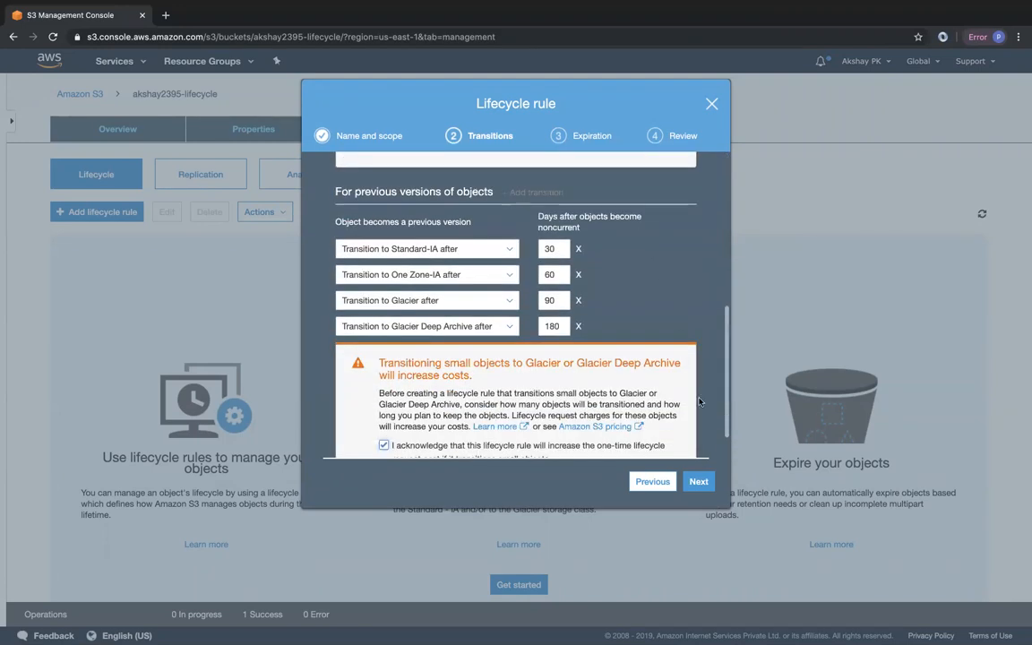
Continue to expiration and enable it for current and previous versions, plus cleanup of incomplete multipart uploads after 7 days
{"action": "left_click", "coordinate": [699, 481]}
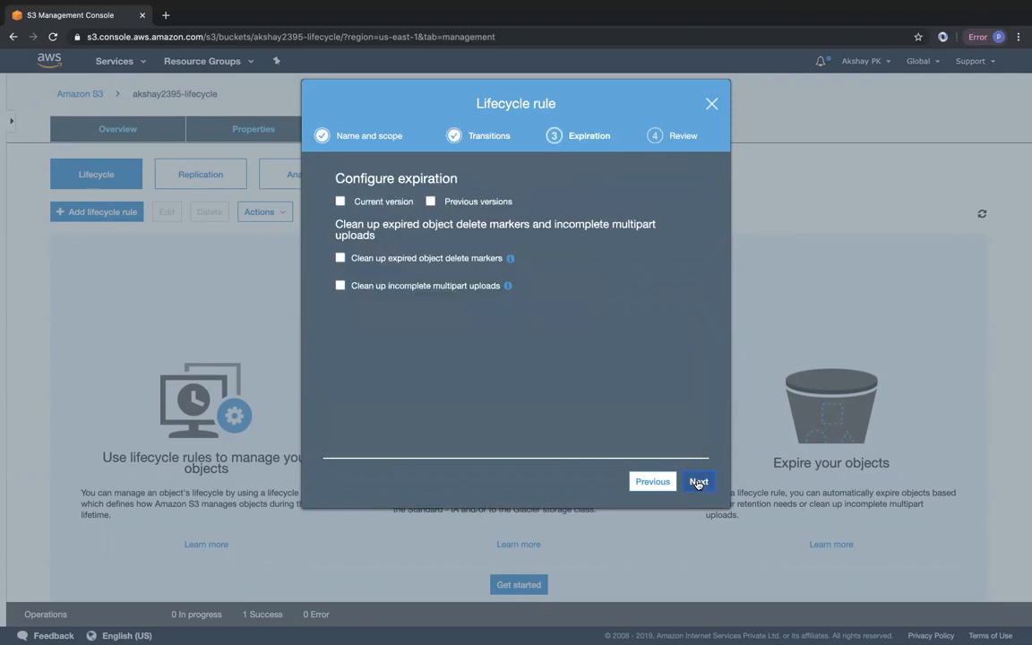
{"action": "left_click", "coordinate": [339, 200]}
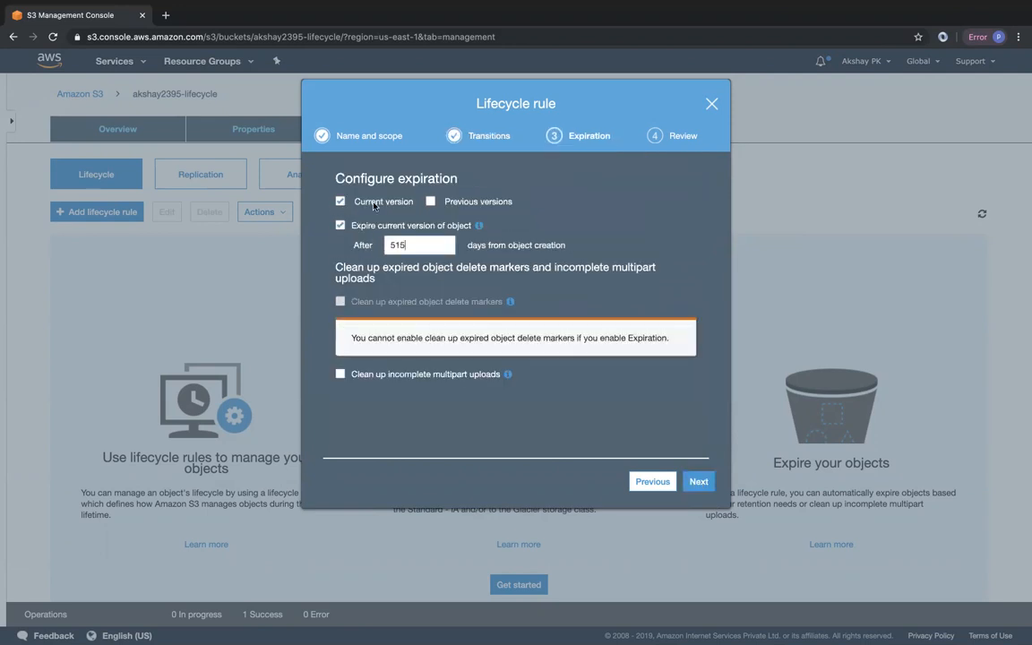
{"action": "left_click", "coordinate": [431, 202]}
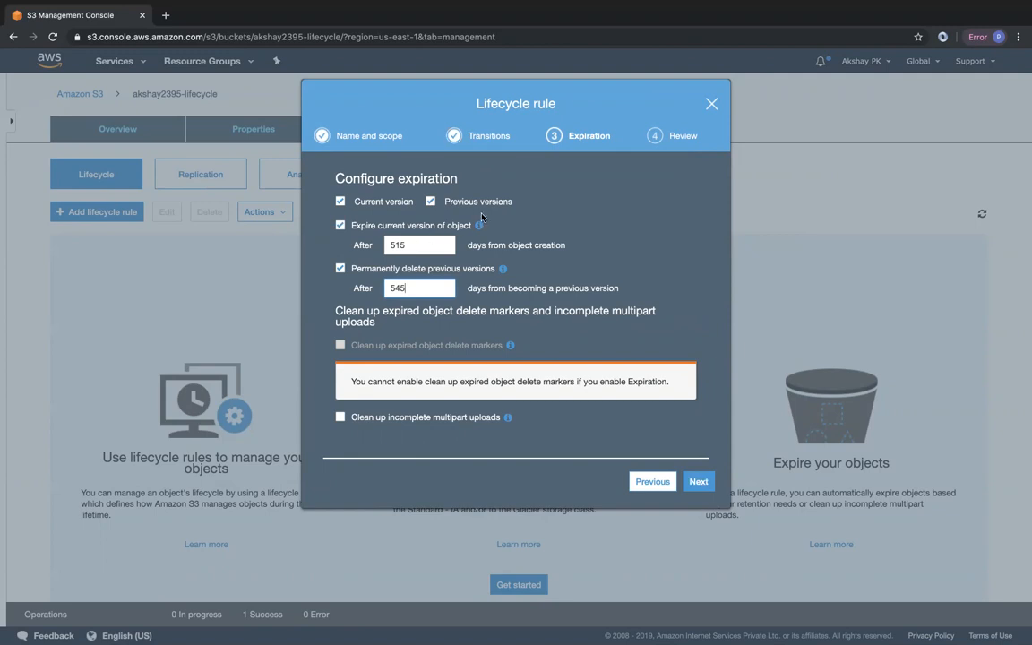
{"action": "mouse_move", "coordinate": [477, 227]}
{"action": "scroll", "coordinate": [470, 279], "scroll_direction": "down", "scroll_amount": 1}
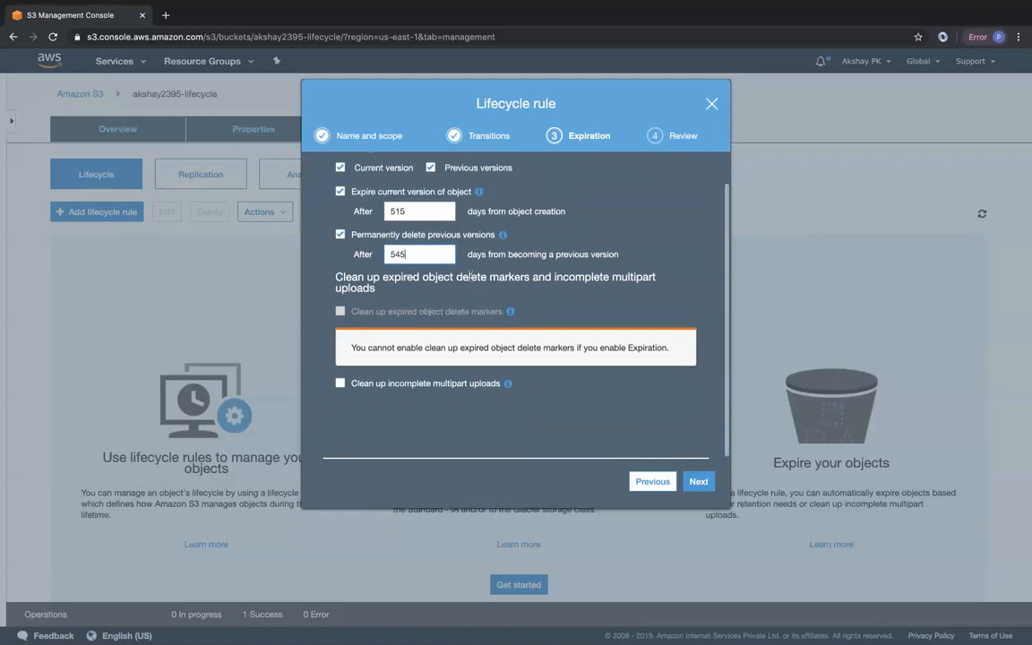
{"action": "left_click", "coordinate": [341, 384]}
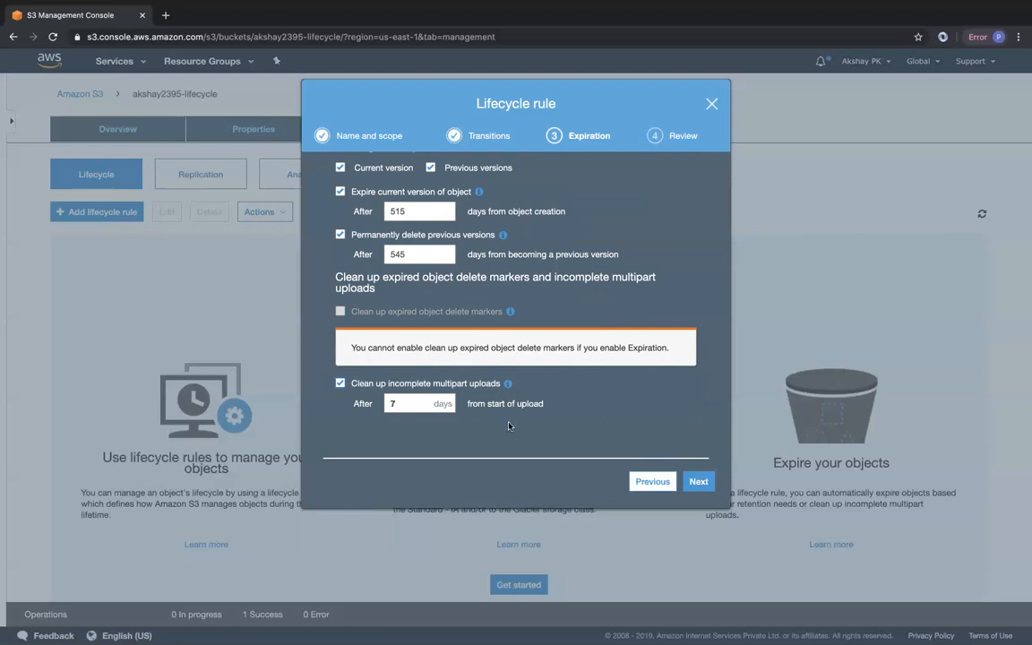
Set current versions to expire after 360 days and previous versions to be permanently deleted after 400 days
{"action": "scroll", "coordinate": [587, 271], "scroll_direction": "up", "scroll_amount": 2}
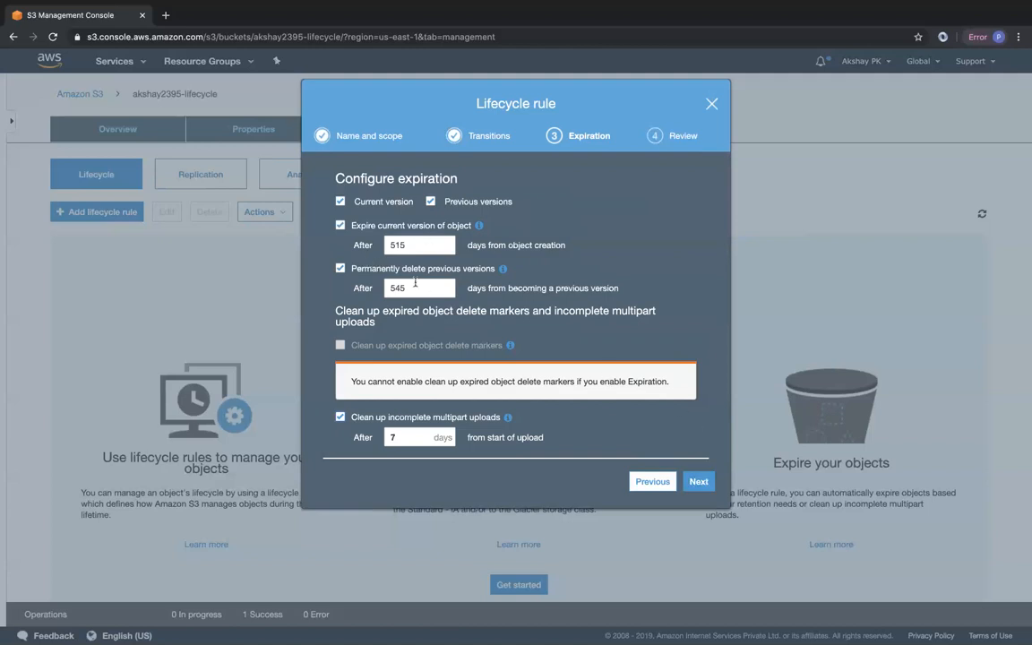
{"action": "left_click_drag", "start_coordinate": [406, 244], "coordinate": [355, 242]}
{"action": "type", "text": "360"}
{"action": "left_click_drag", "start_coordinate": [390, 287], "coordinate": [422, 282]}
{"action": "type", "text": "400"}
{"action": "scroll", "coordinate": [616, 354], "scroll_direction": "down", "scroll_amount": 2}
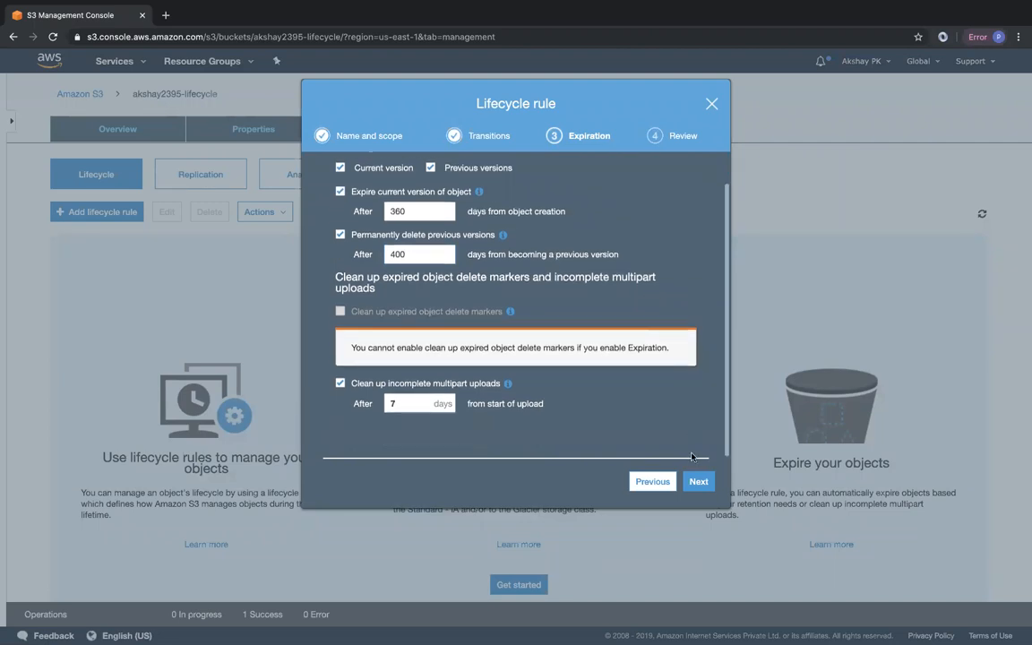
Continue to the rule review and examine its name, scope, transitions and expiration settings
{"action": "left_click", "coordinate": [698, 481]}
{"action": "scroll", "coordinate": [629, 349], "scroll_direction": "down", "scroll_amount": 2}
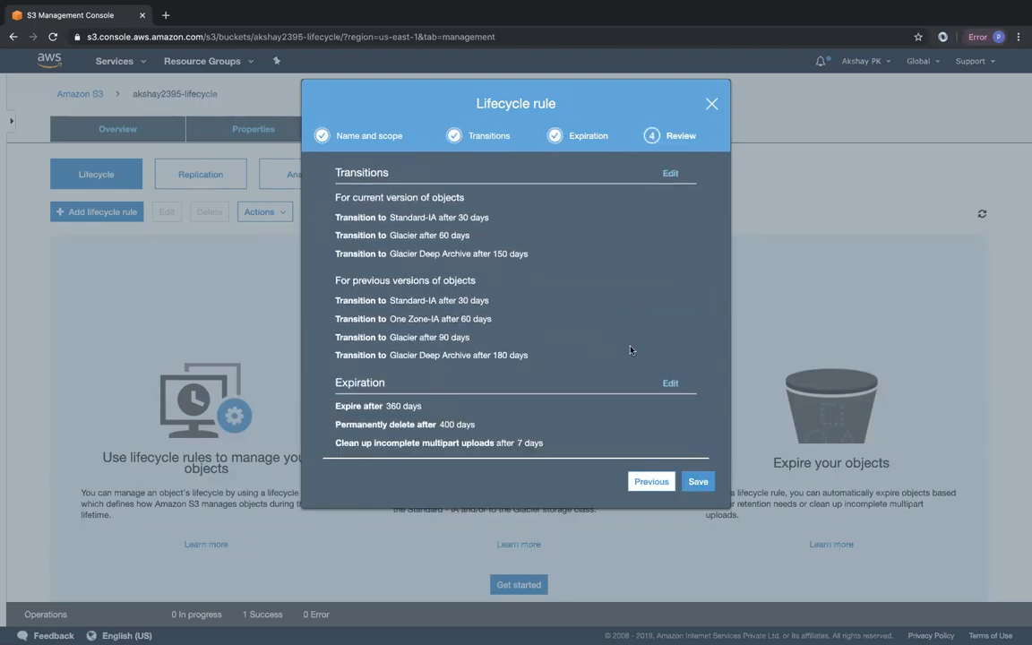
{"action": "scroll", "coordinate": [630, 349], "scroll_direction": "up", "scroll_amount": 3}
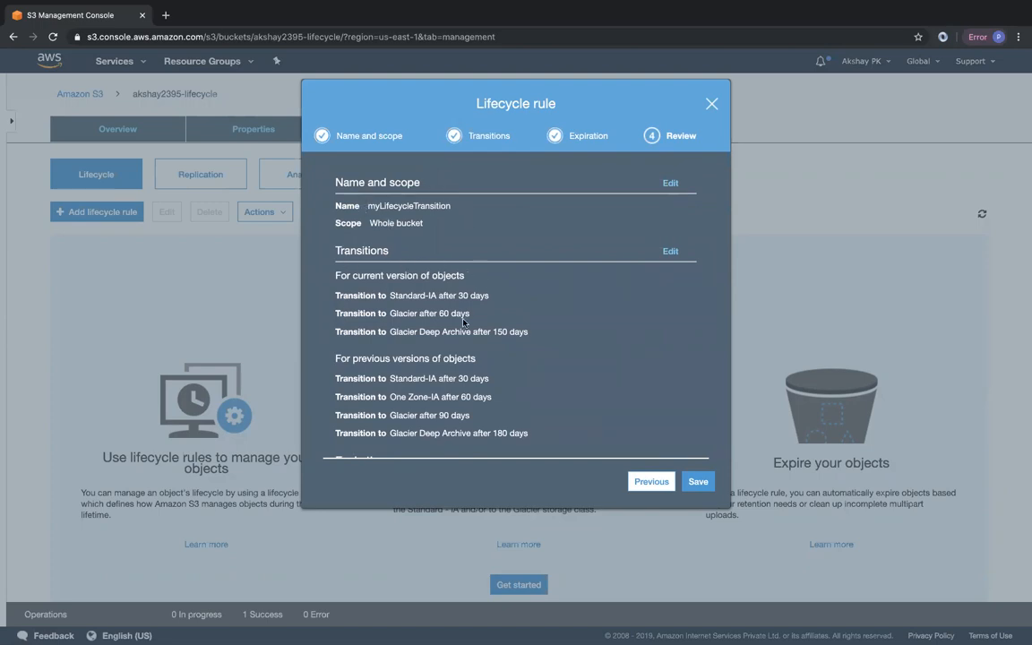
{"action": "scroll", "coordinate": [464, 322], "scroll_direction": "down", "scroll_amount": 3}
{"action": "scroll", "coordinate": [360, 197], "scroll_direction": "up", "scroll_amount": 3}
{"action": "left_click_drag", "start_coordinate": [366, 222], "coordinate": [418, 222]}
{"action": "left_click", "coordinate": [431, 224]}
{"action": "scroll", "coordinate": [477, 328], "scroll_direction": "down", "scroll_amount": 4}
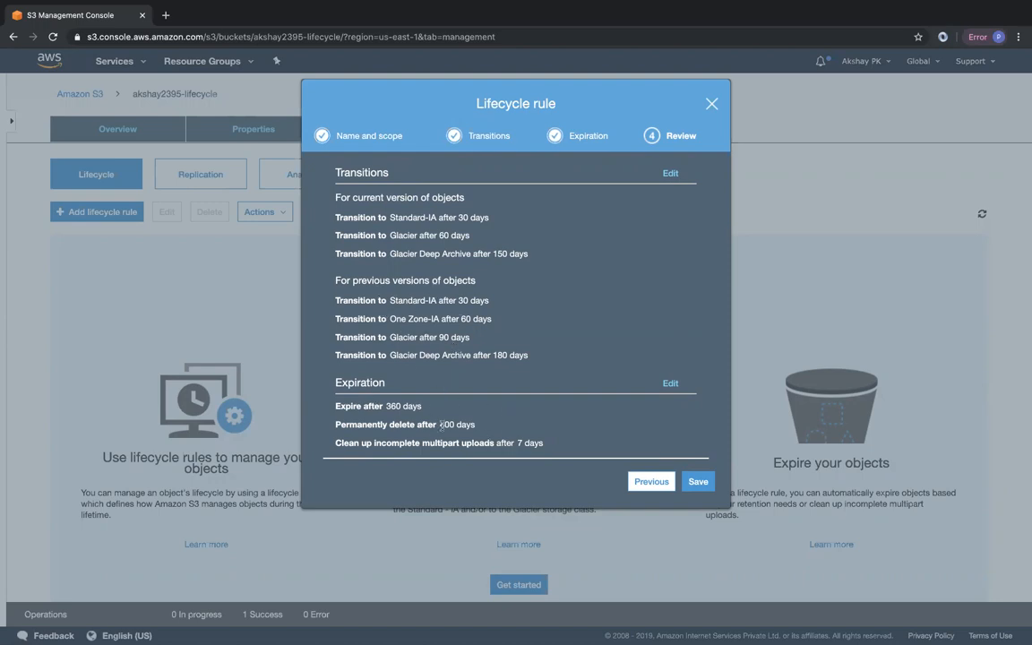
Save the lifecycle rule and check the uploaded file's storage class in the bucket overview against the current date
{"action": "left_click", "coordinate": [697, 482]}
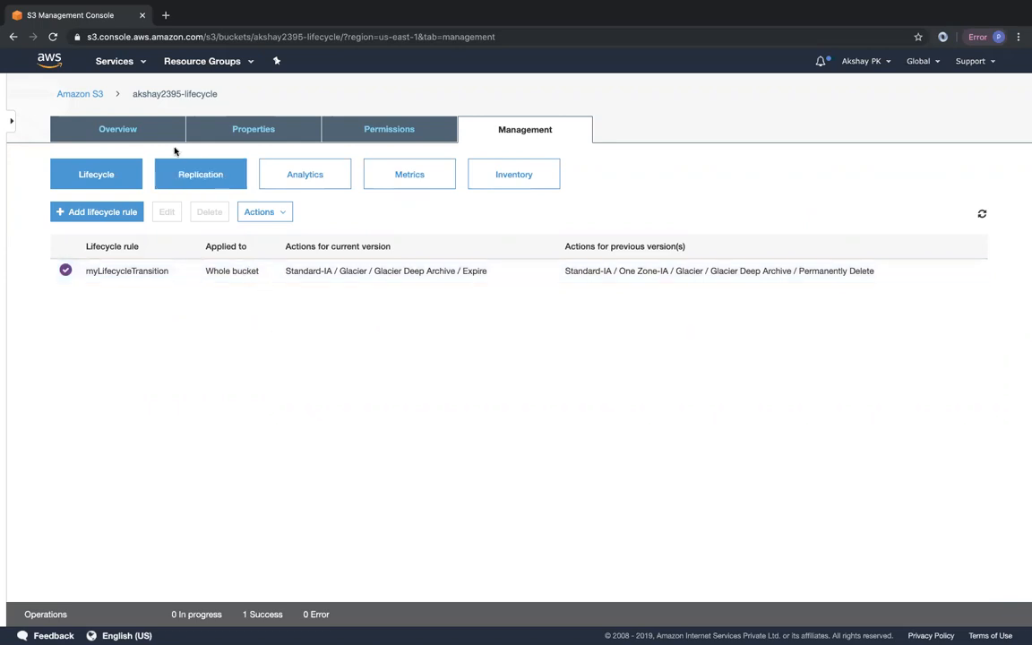
{"action": "left_click", "coordinate": [131, 130]}
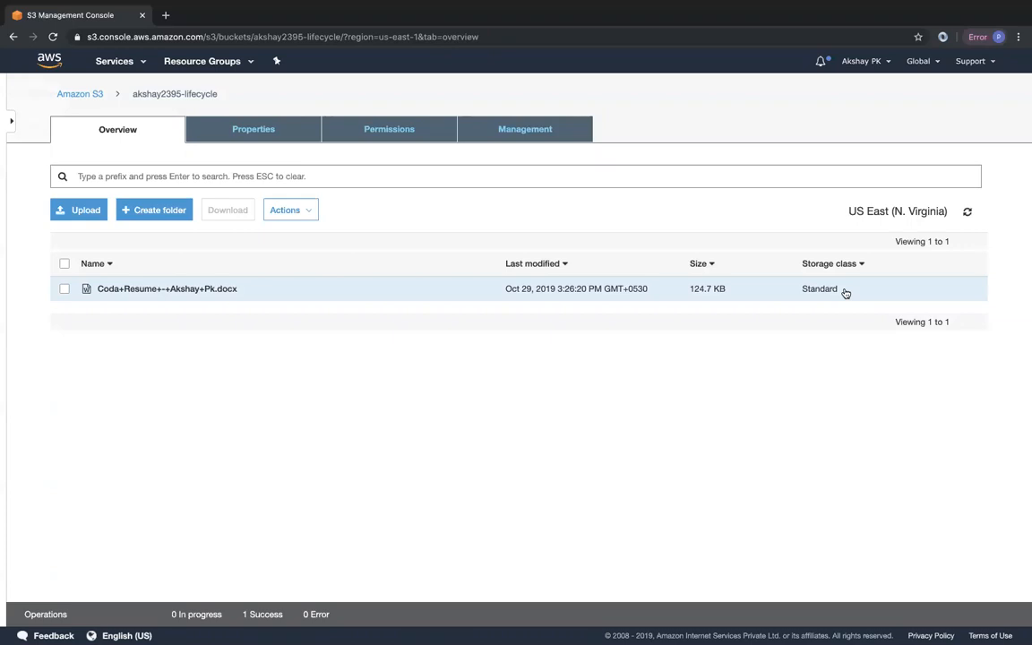
{"action": "mouse_move", "coordinate": [839, 8]}
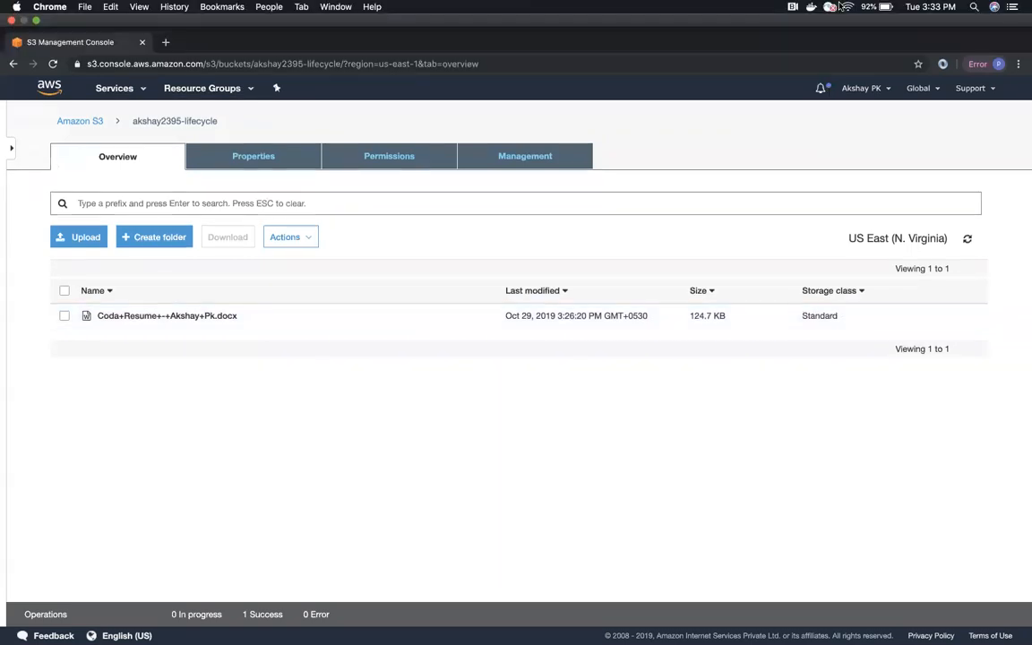
{"action": "left_click", "coordinate": [930, 6]}
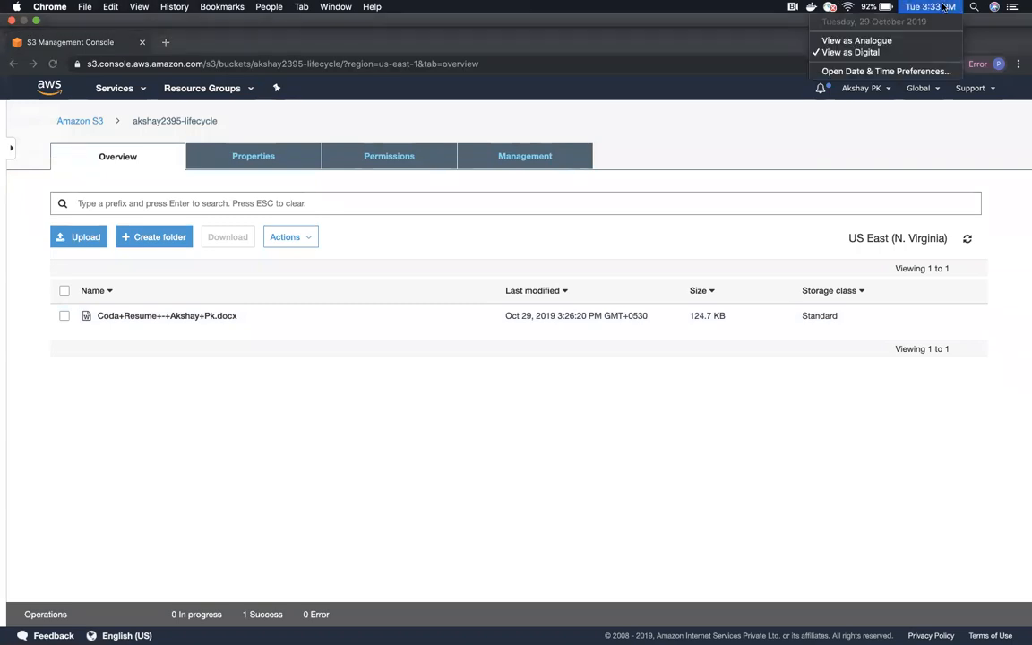
{"action": "left_click", "coordinate": [823, 147]}
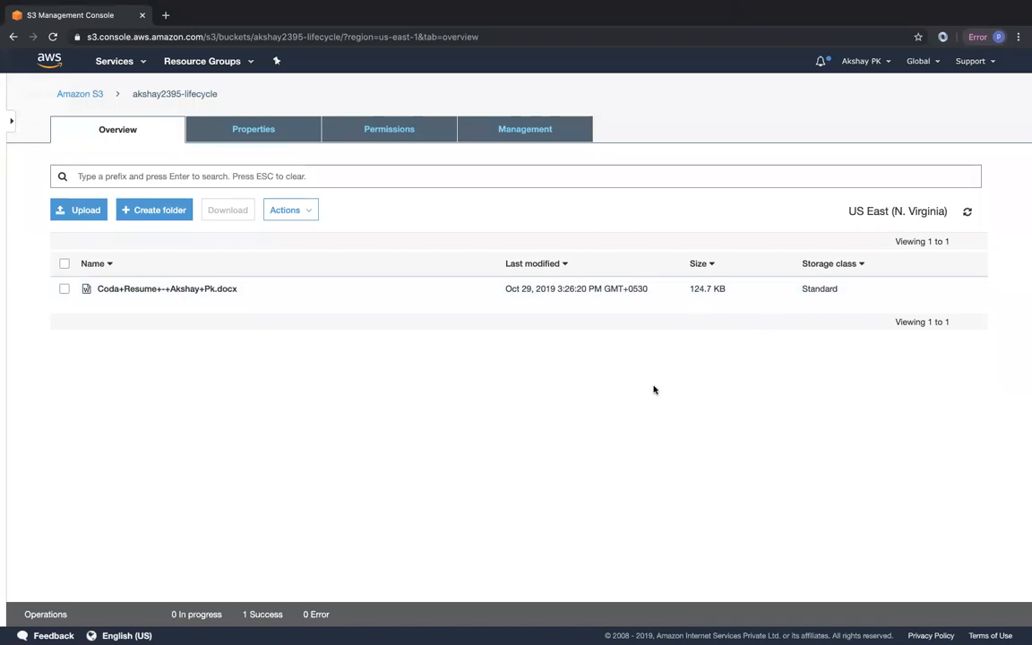
Start a new S3 bucket in US East (N. Virginia) with a name ending in "-source-nv", keeping the default configuration options
{"action": "left_click", "coordinate": [80, 94]}
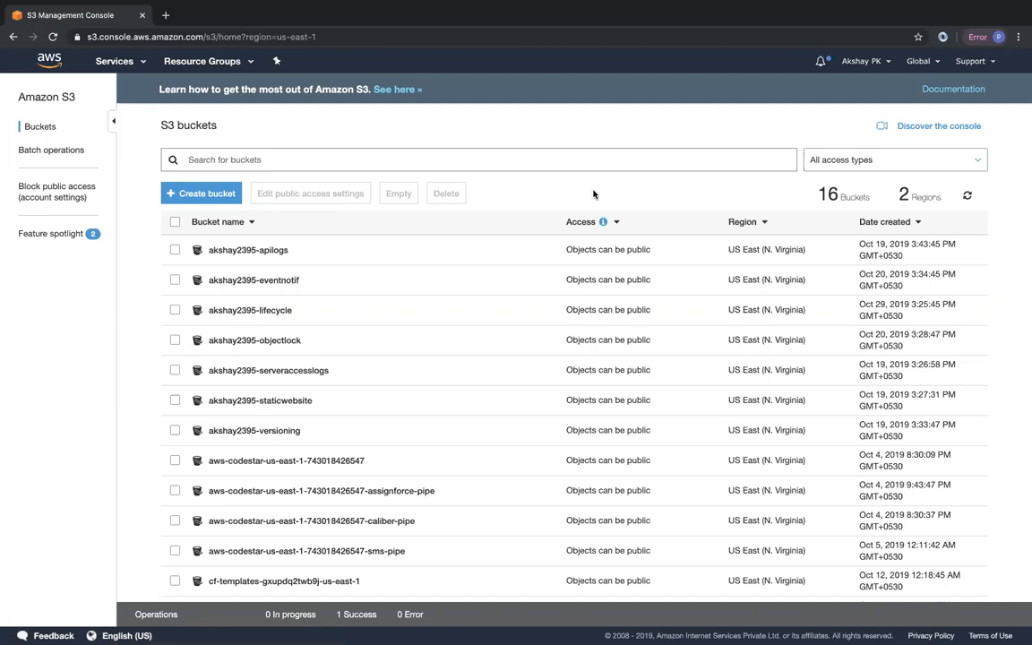
{"action": "left_click", "coordinate": [194, 199]}
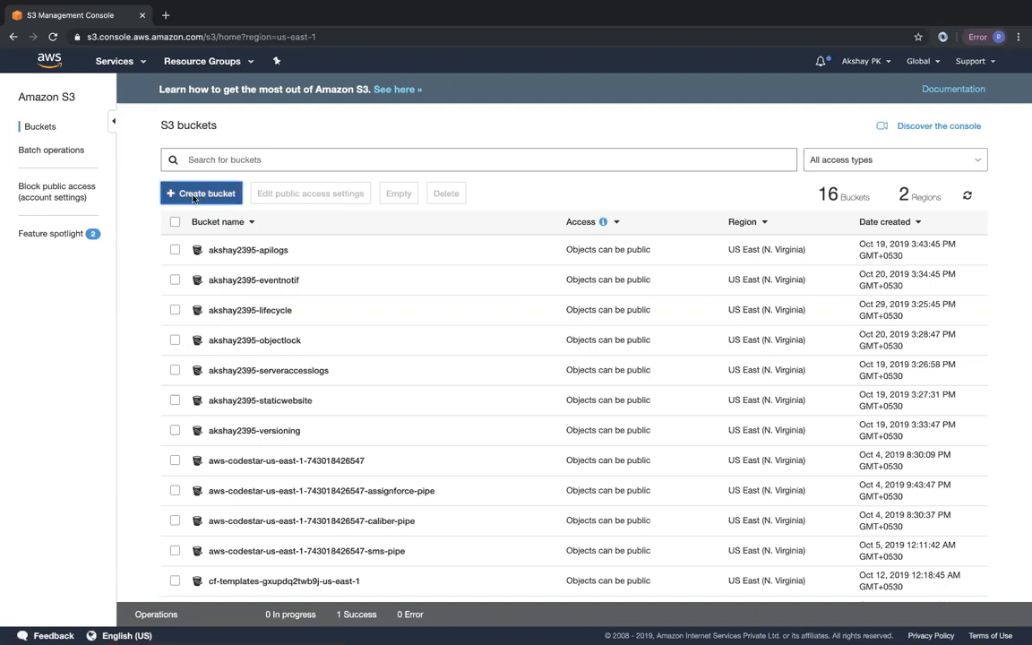
{"action": "left_click", "coordinate": [300, 228]}
{"action": "type", "text": "aks"}
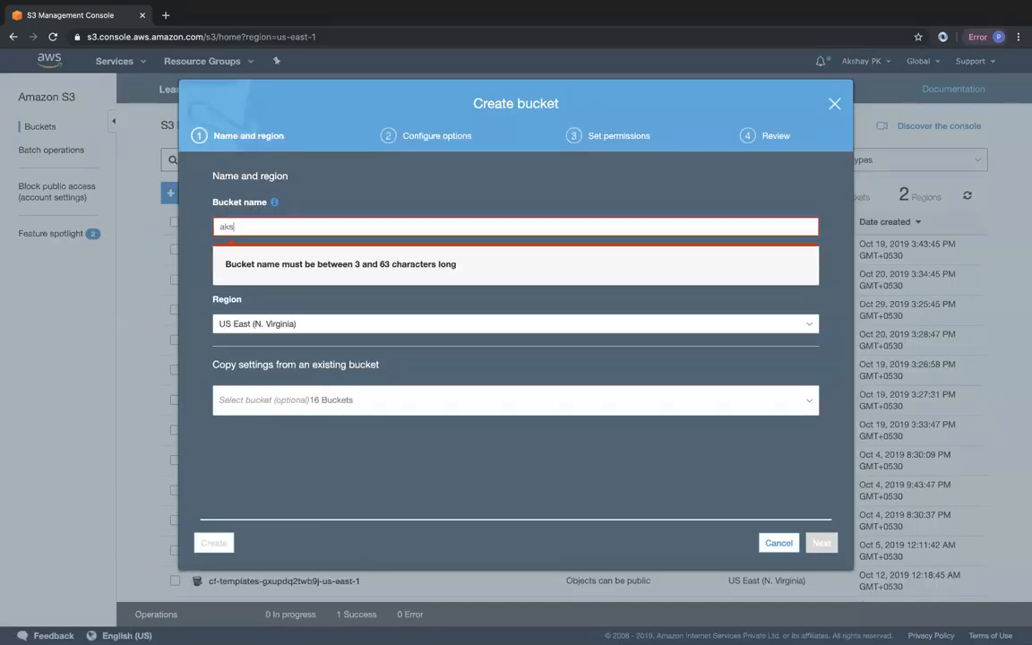
{"action": "type", "text": "hay2395"}
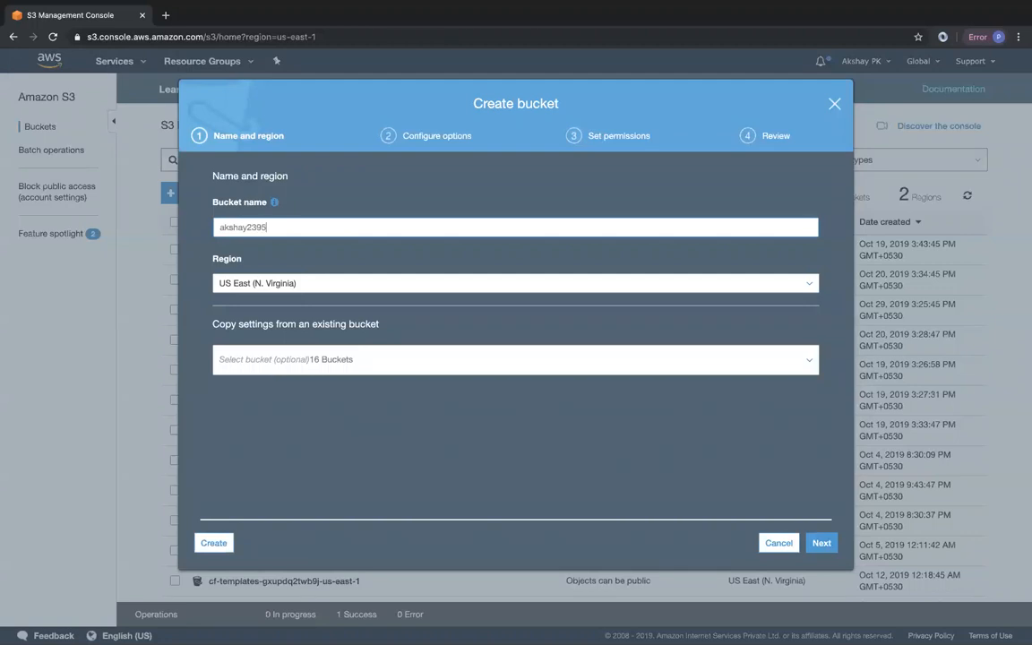
{"action": "type", "text": "-source-nv"}
{"action": "left_click", "coordinate": [821, 543]}
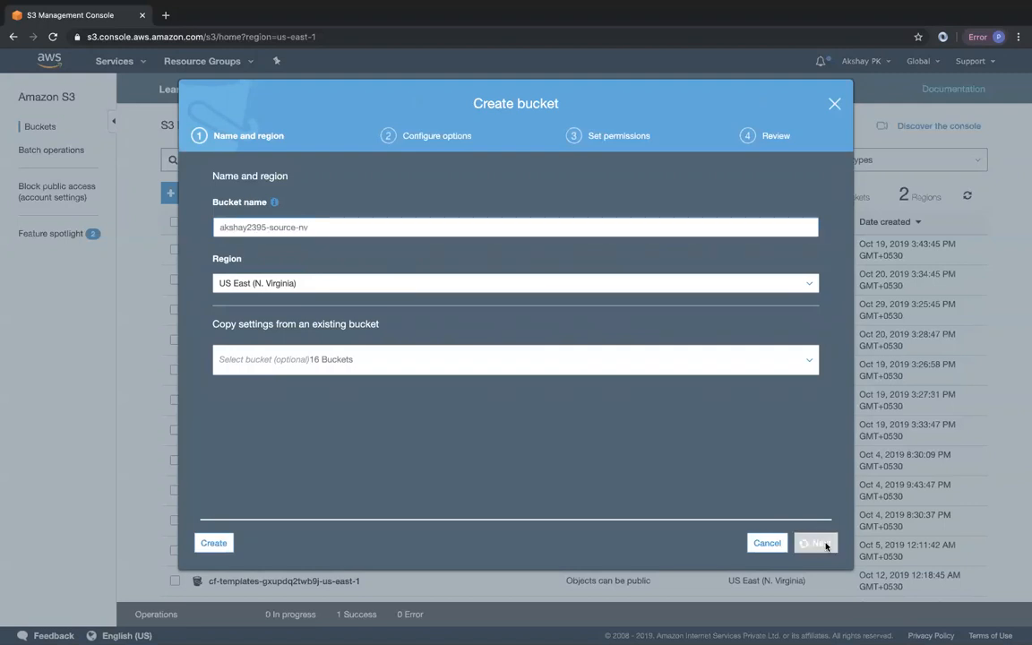
{"action": "left_click", "coordinate": [820, 542]}
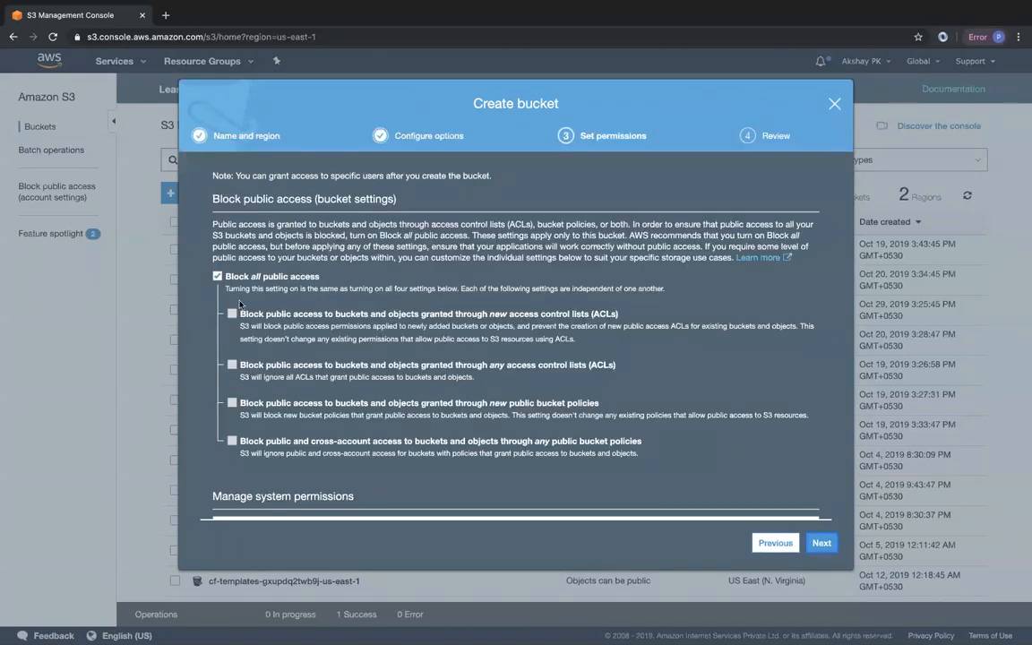
Turn off Block all public access for the source bucket and create it after reviewing its settings
{"action": "left_click", "coordinate": [216, 278]}
{"action": "scroll", "coordinate": [641, 403], "scroll_direction": "down", "scroll_amount": 2}
{"action": "left_click", "coordinate": [821, 542]}
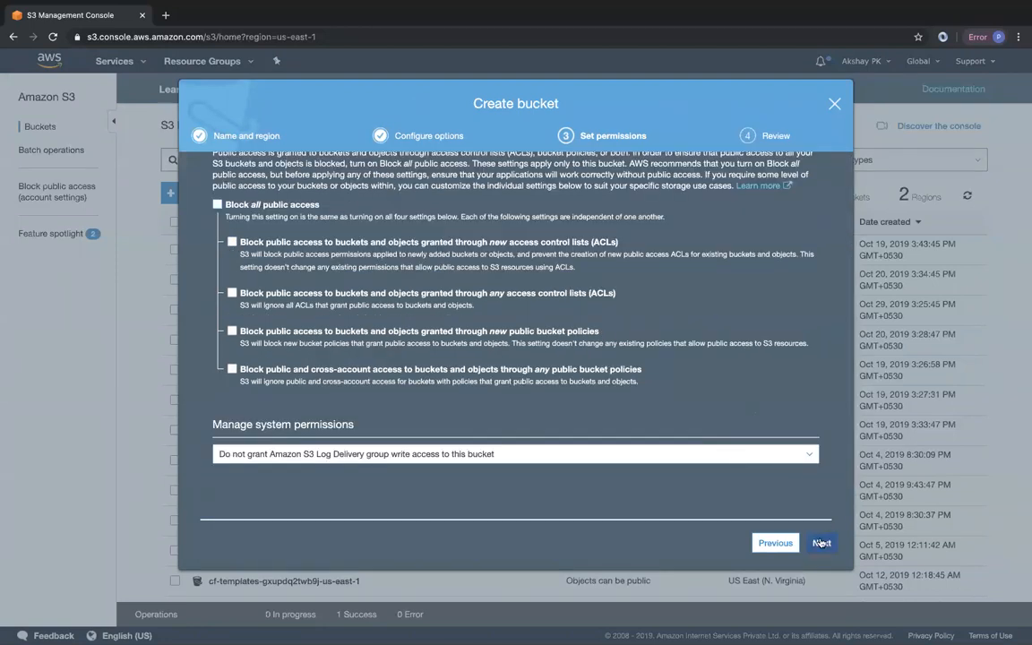
{"action": "scroll", "coordinate": [302, 469], "scroll_direction": "down", "scroll_amount": 1}
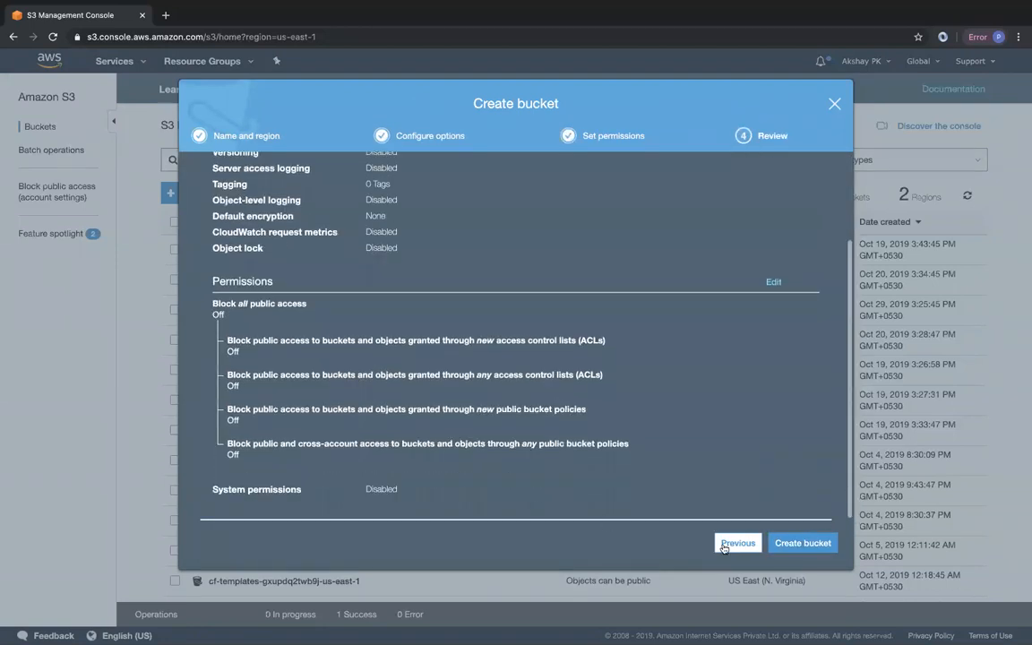
{"action": "left_click", "coordinate": [802, 543]}
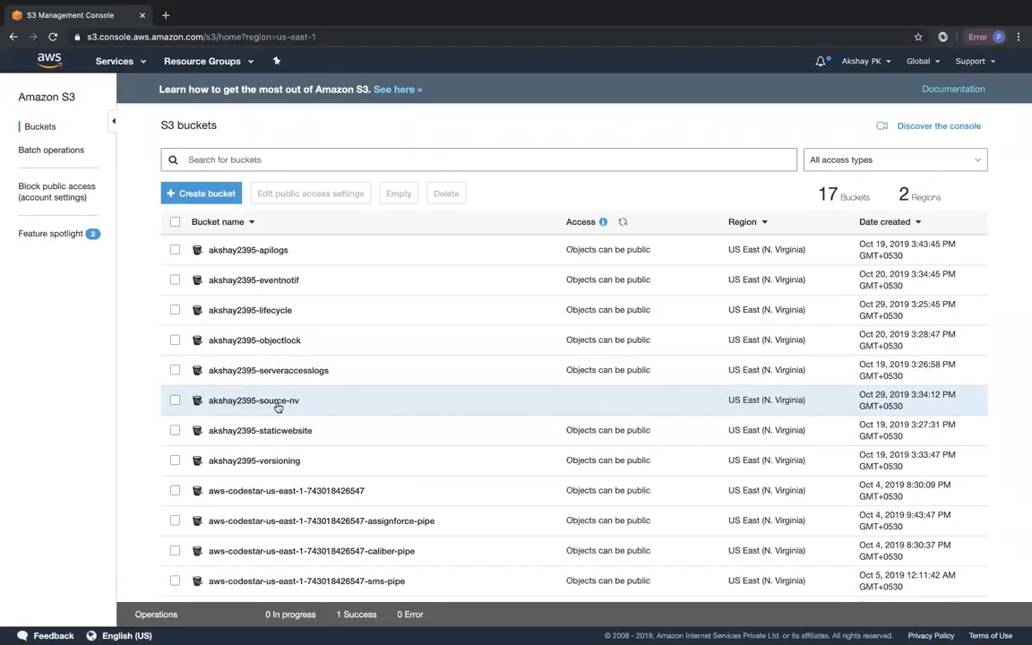
Start a second bucket with a name ending in "-destination-syd" and set its region to Asia Pacific (Sydney)
{"action": "left_click", "coordinate": [201, 194]}
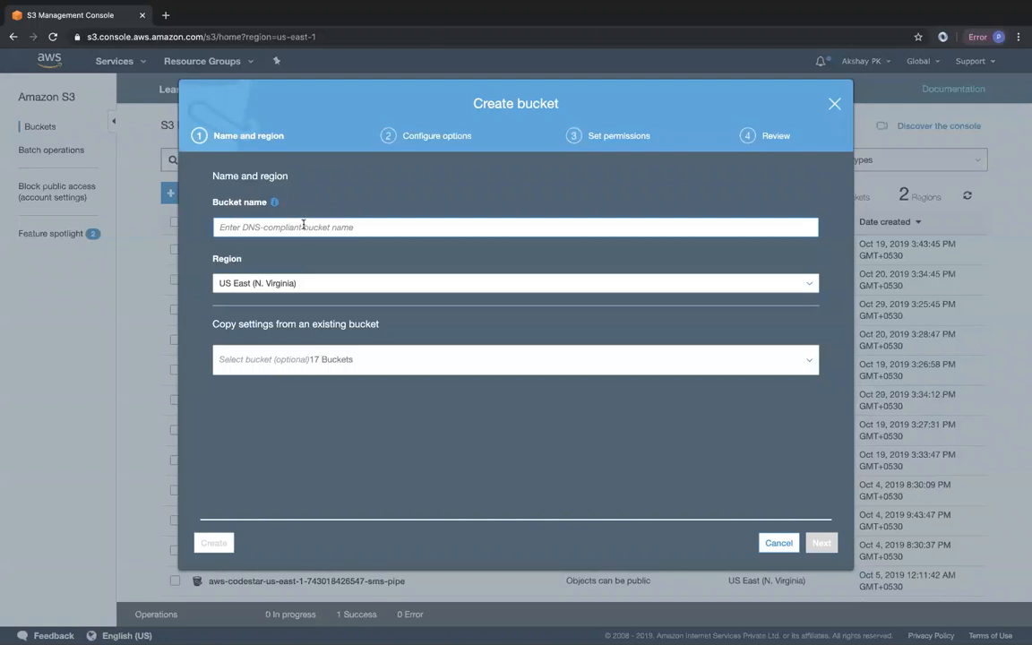
{"action": "type", "text": "akshay2395-destination-syd"}
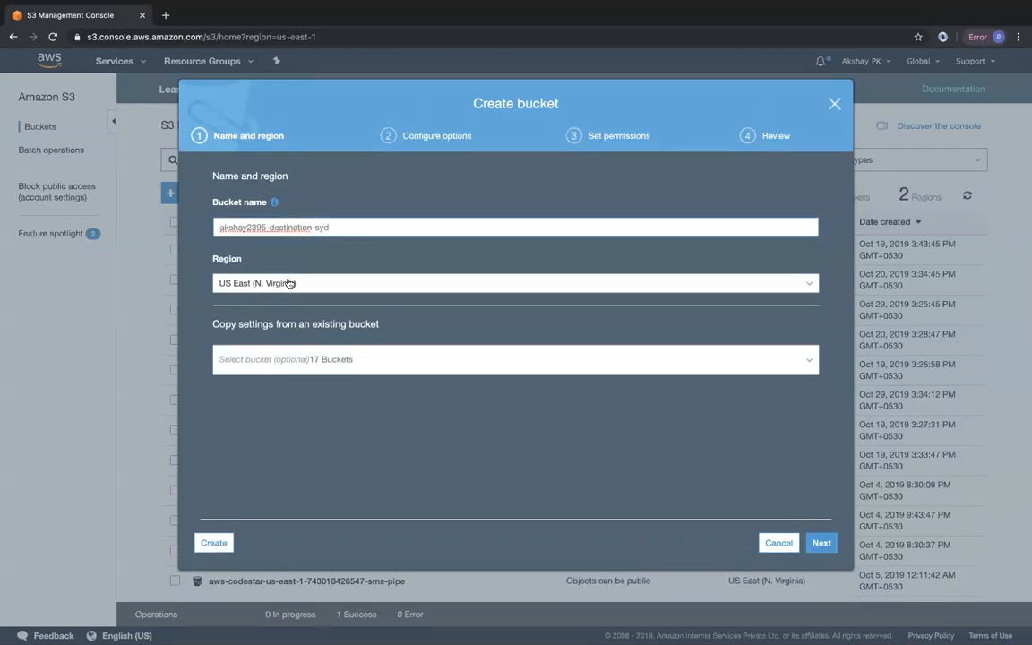
{"action": "left_click", "coordinate": [295, 283]}
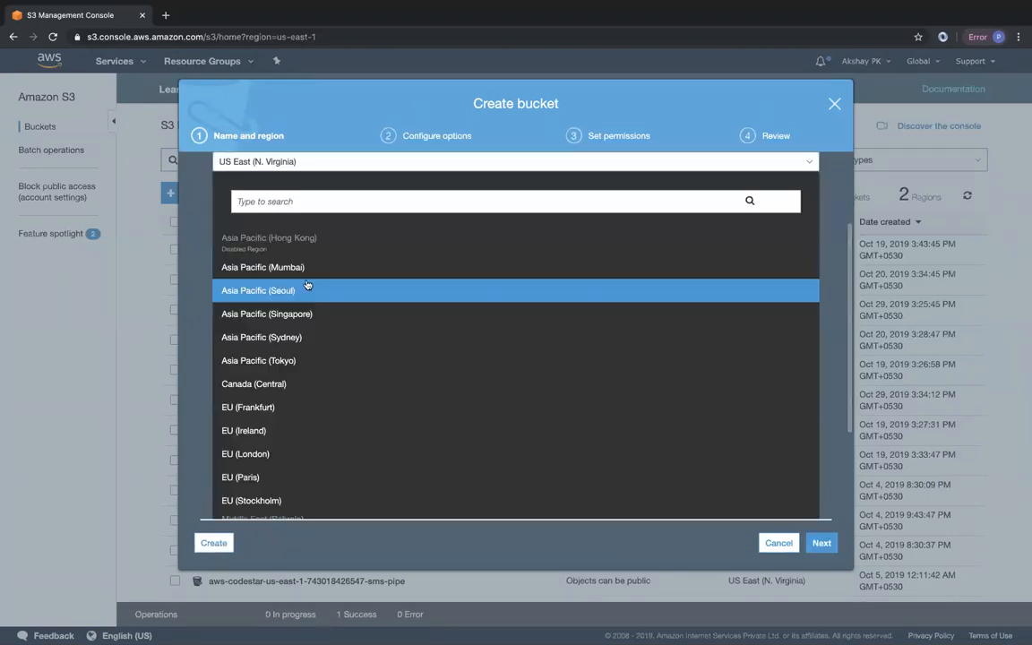
{"action": "left_click", "coordinate": [300, 337]}
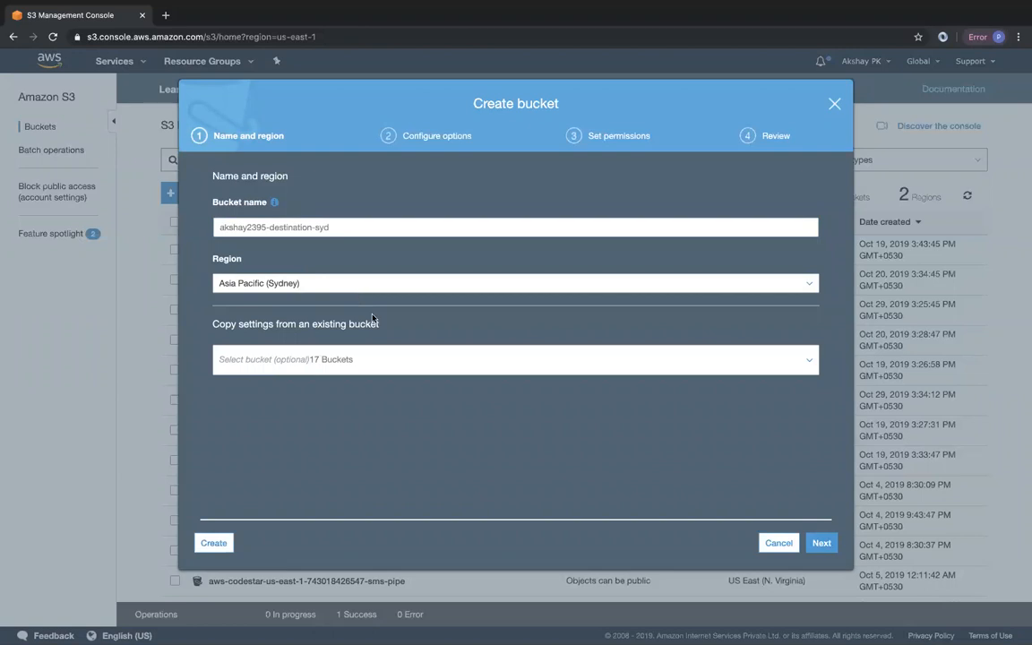
Keep the default options for the Sydney bucket, turn off Block all public access and create it
{"action": "left_click", "coordinate": [819, 543]}
{"action": "left_click", "coordinate": [820, 543]}
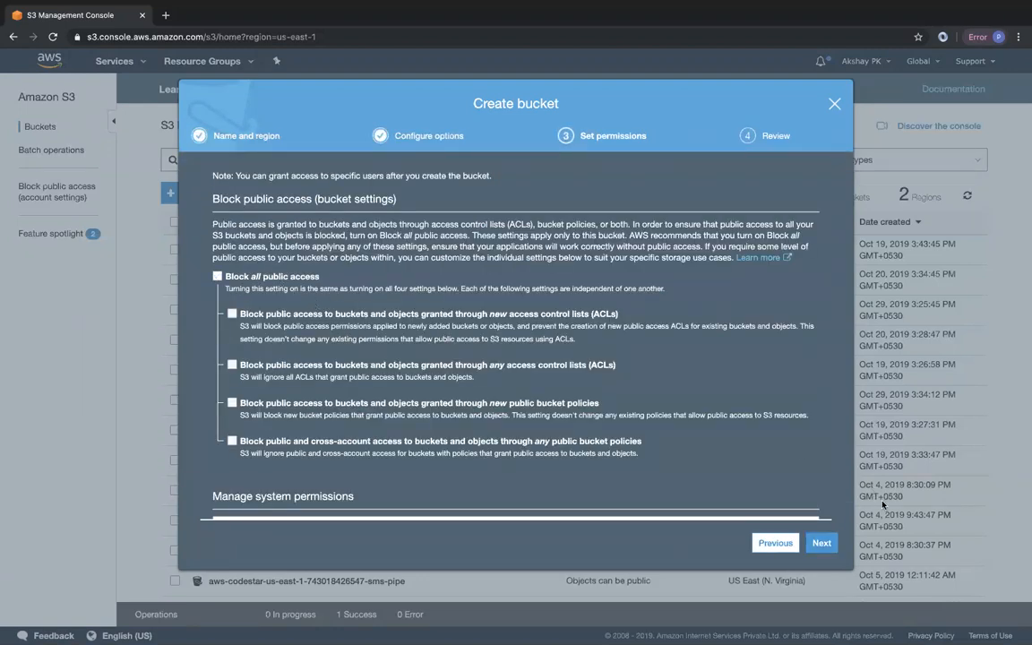
{"action": "left_click", "coordinate": [820, 543]}
{"action": "left_click", "coordinate": [800, 542]}
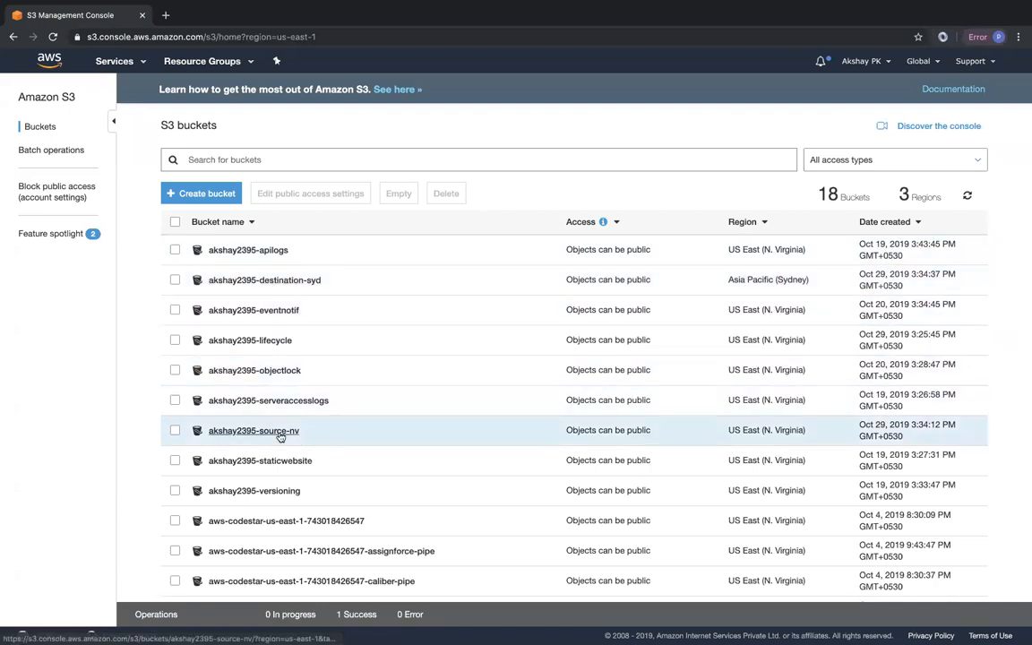
Open the "-source-nv" bucket and upload the JPG image starting with 67258107 from Downloads, using the default upload settings
{"action": "left_click", "coordinate": [241, 433]}
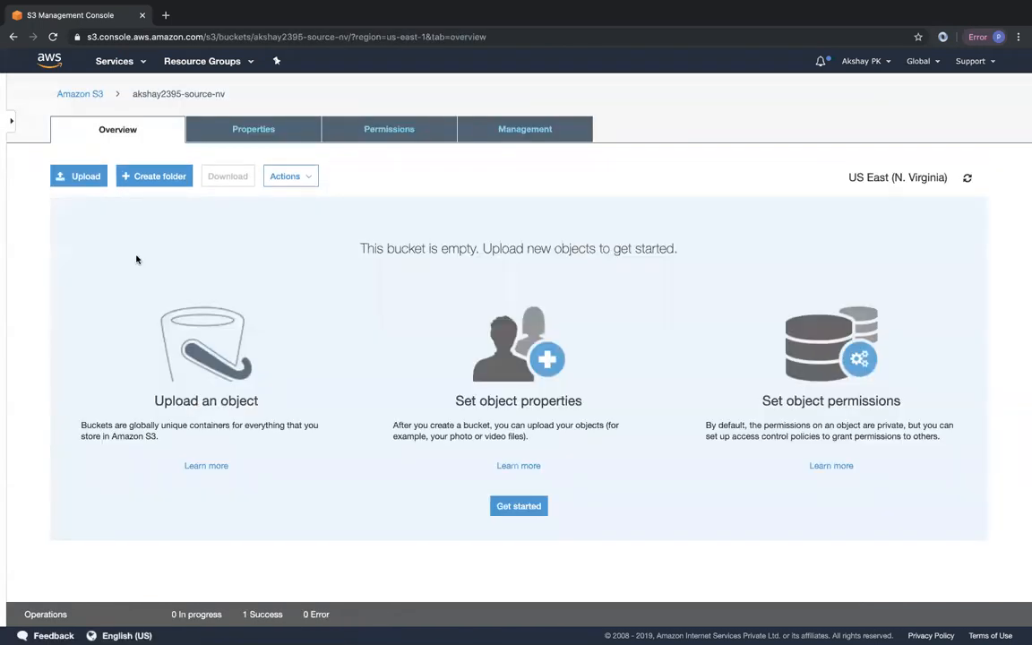
{"action": "left_click", "coordinate": [85, 179]}
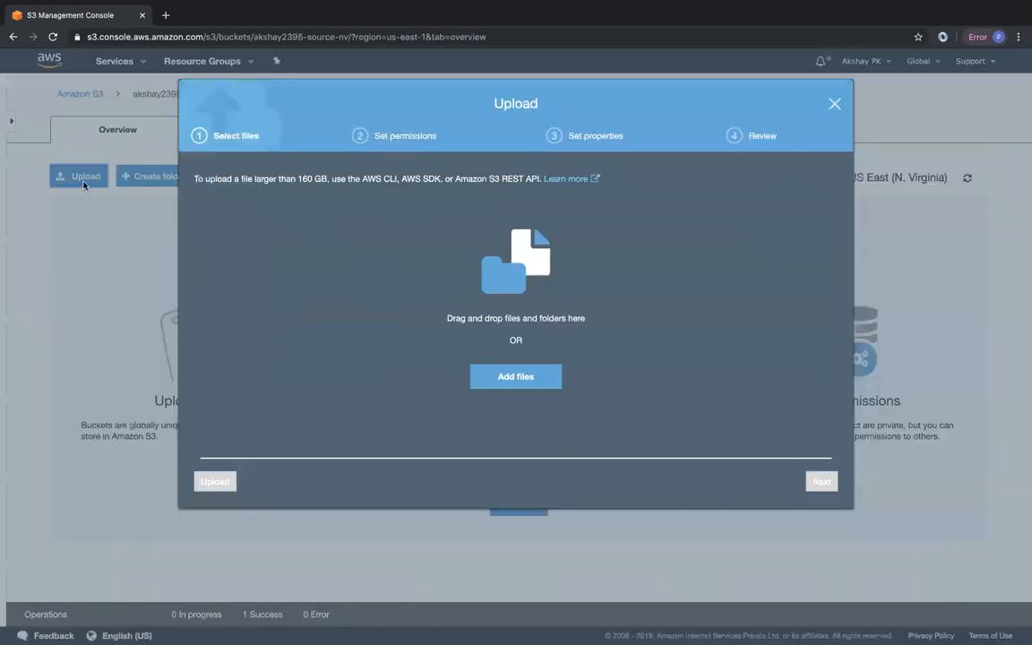
{"action": "left_click", "coordinate": [524, 377]}
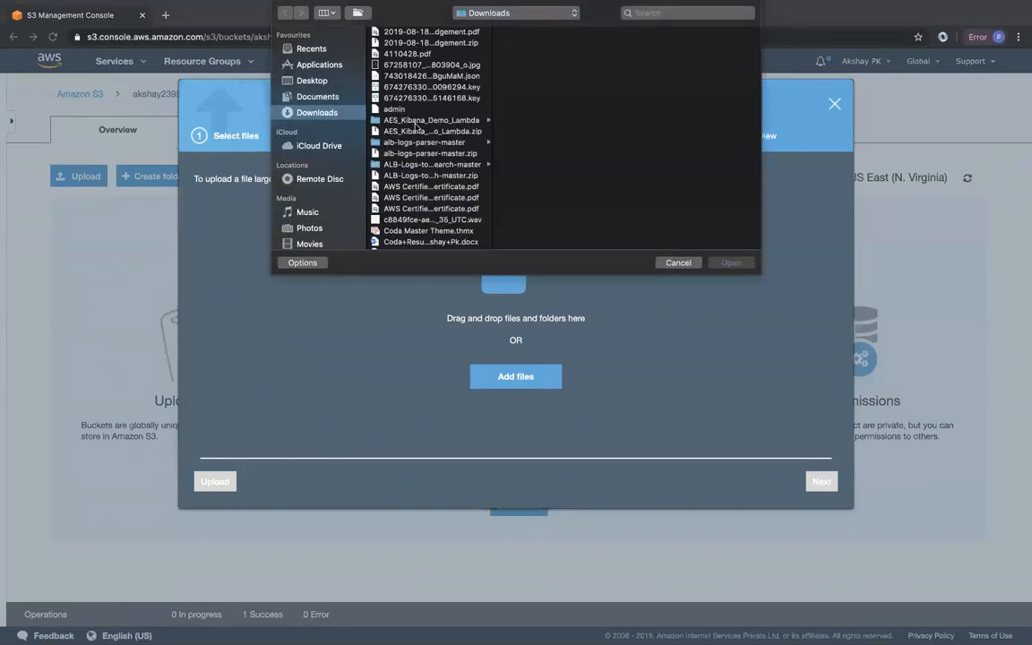
{"action": "double_click", "coordinate": [387, 66]}
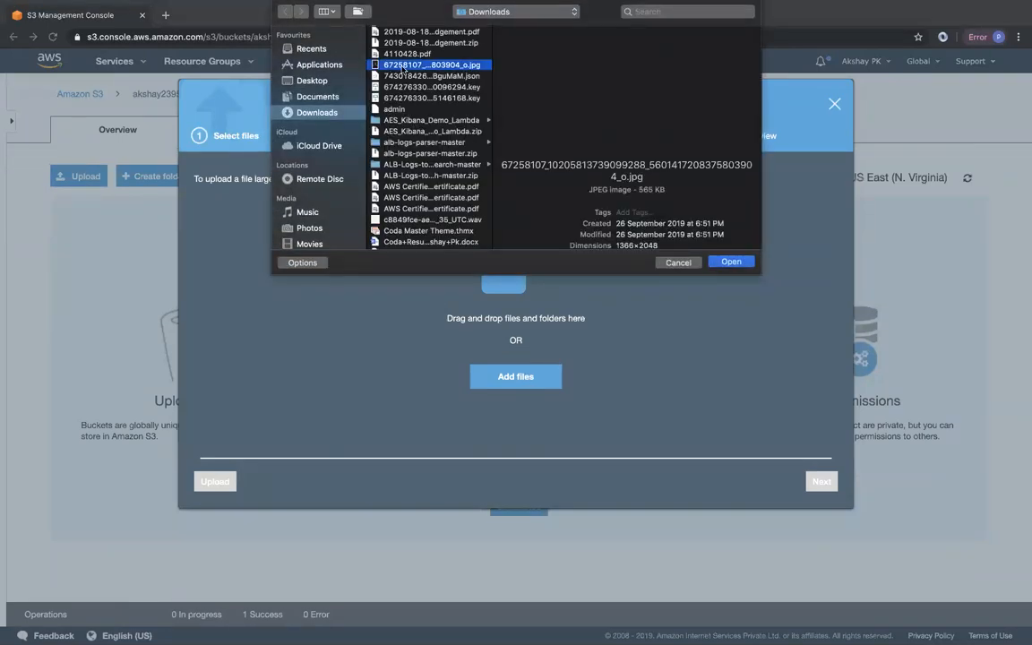
{"action": "left_click", "coordinate": [212, 482]}
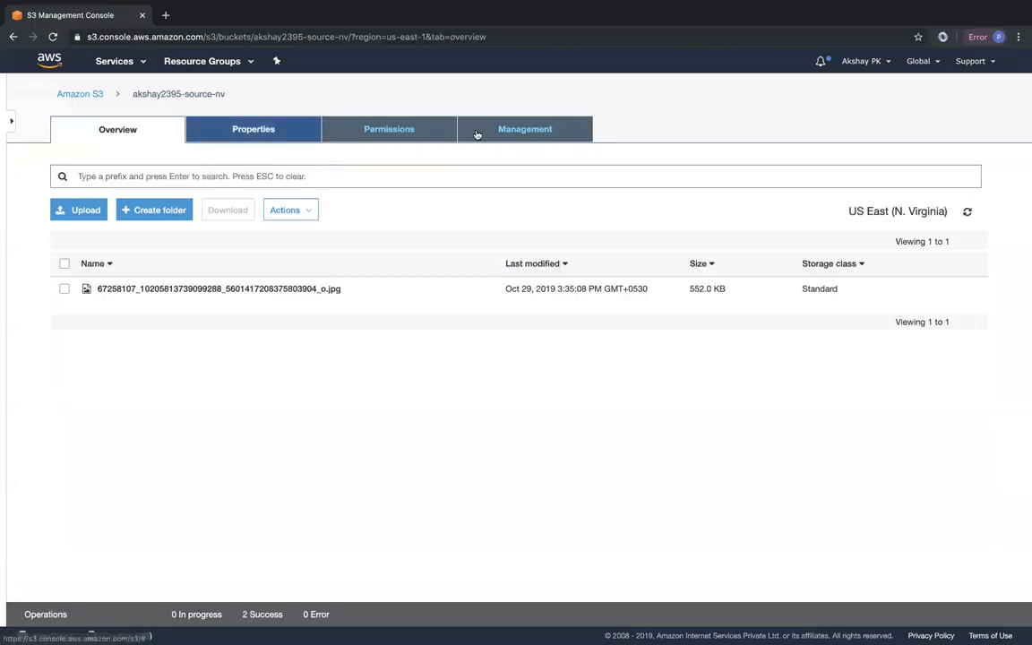
Start a replication rule on the source bucket, enabling its versioning and using the entire bucket as the source
{"action": "left_click", "coordinate": [477, 134]}
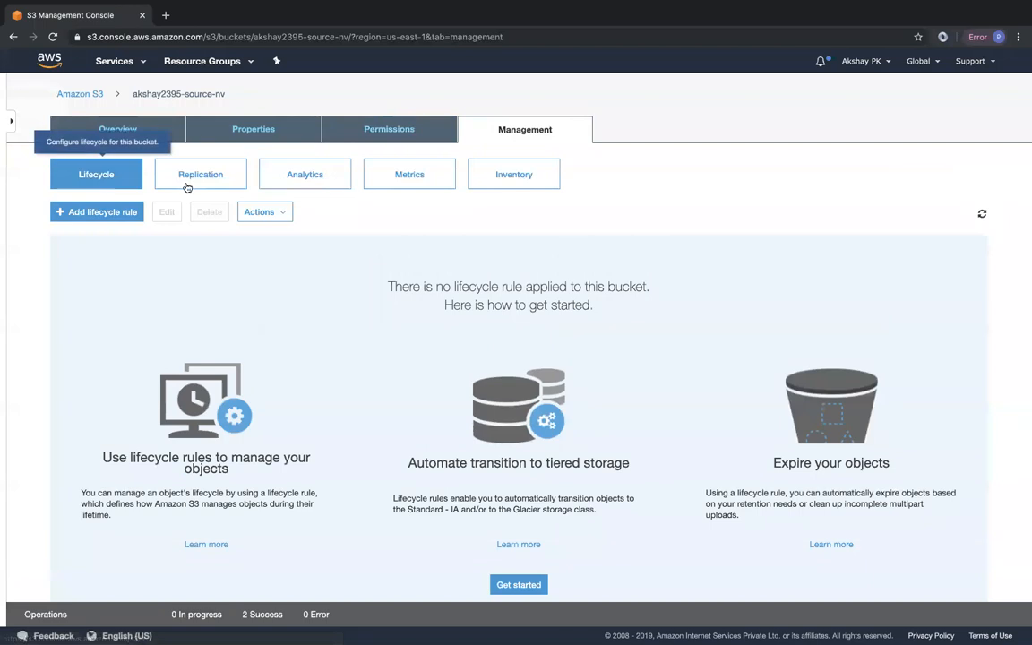
{"action": "left_click", "coordinate": [187, 186]}
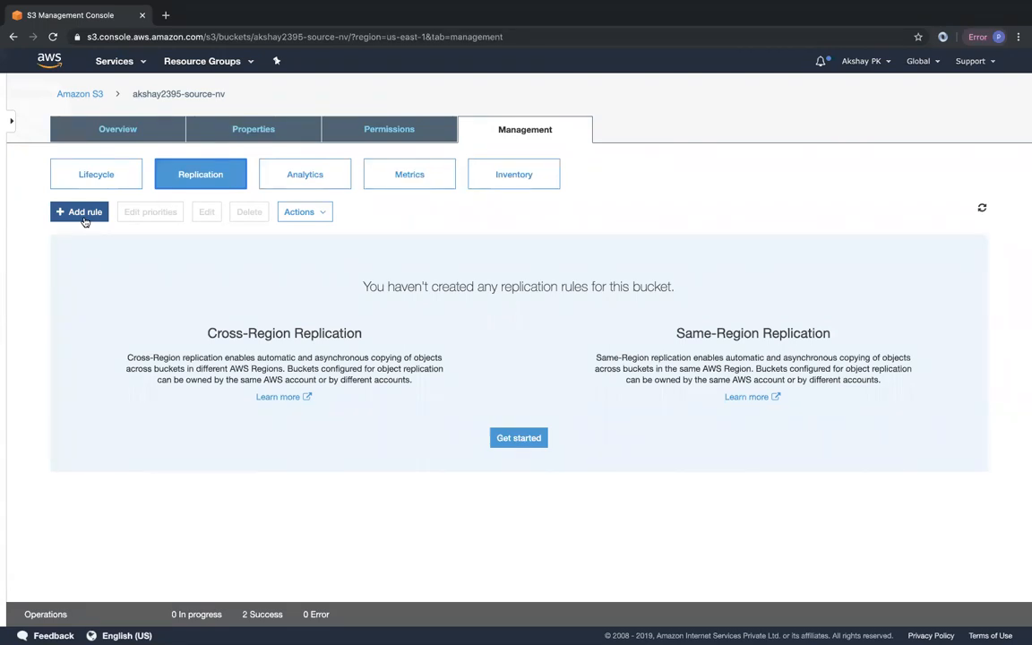
{"action": "left_click", "coordinate": [84, 213]}
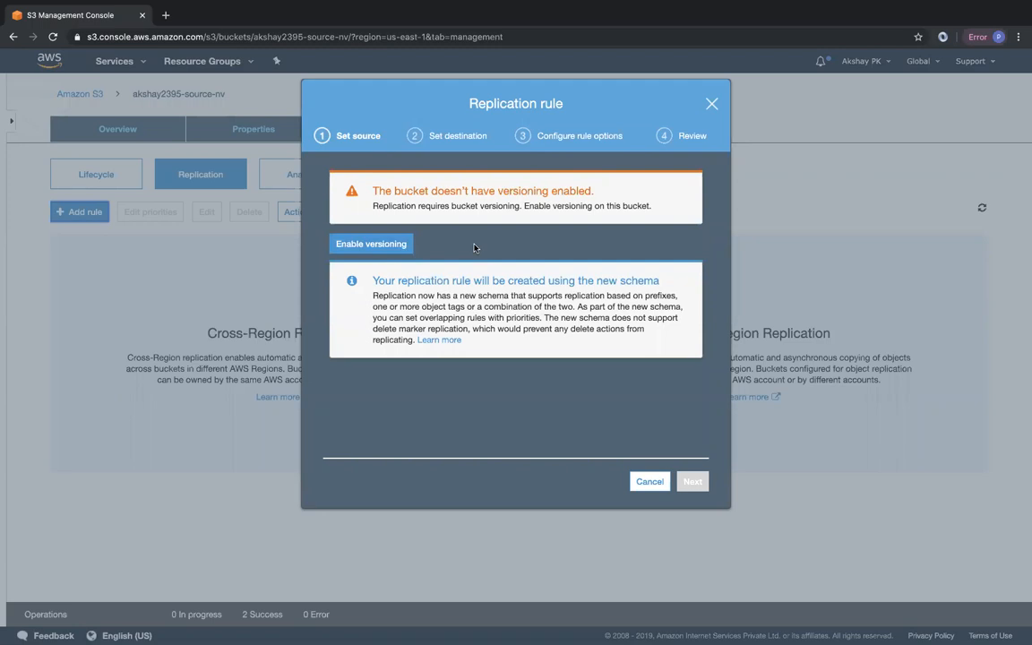
{"action": "left_click", "coordinate": [370, 243]}
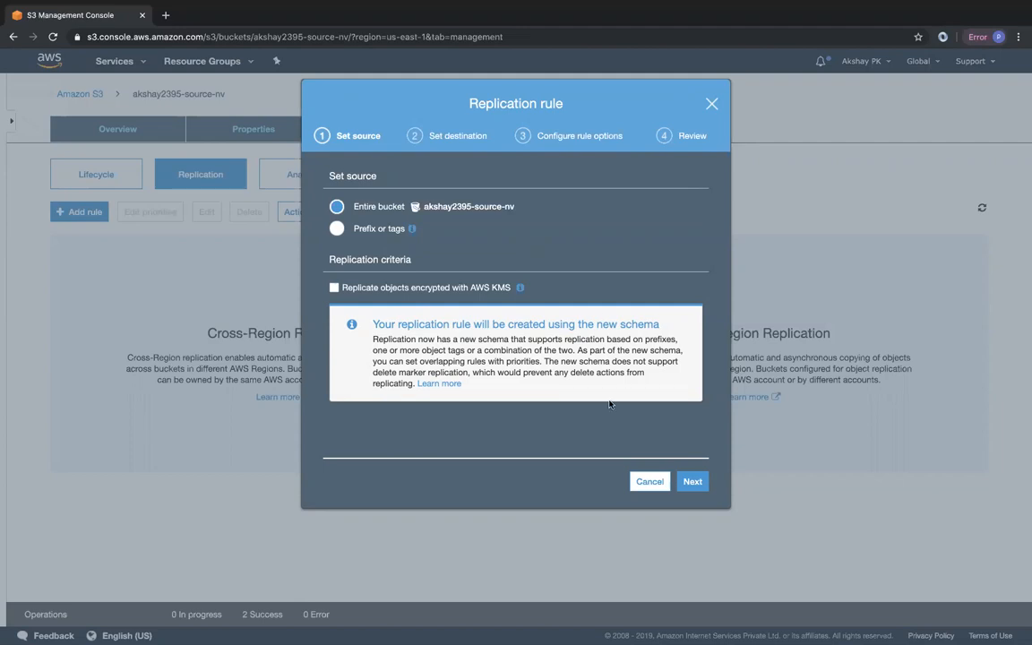
{"action": "left_click", "coordinate": [693, 482]}
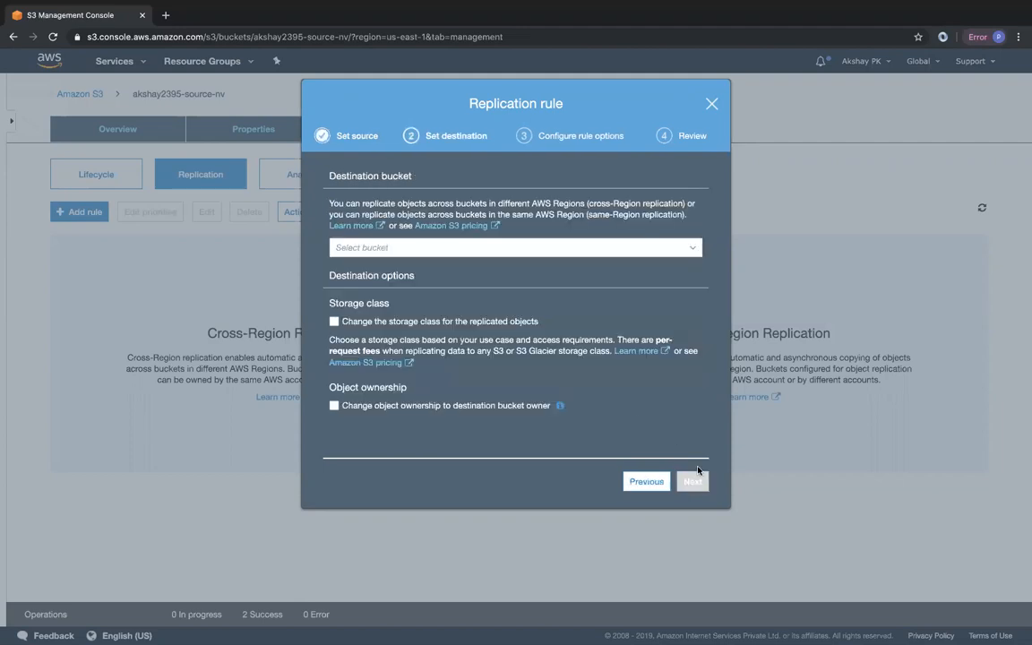
Choose the "-destination-syd" bucket in this account as the replication destination and enable versioning on it
{"action": "left_click", "coordinate": [413, 251]}
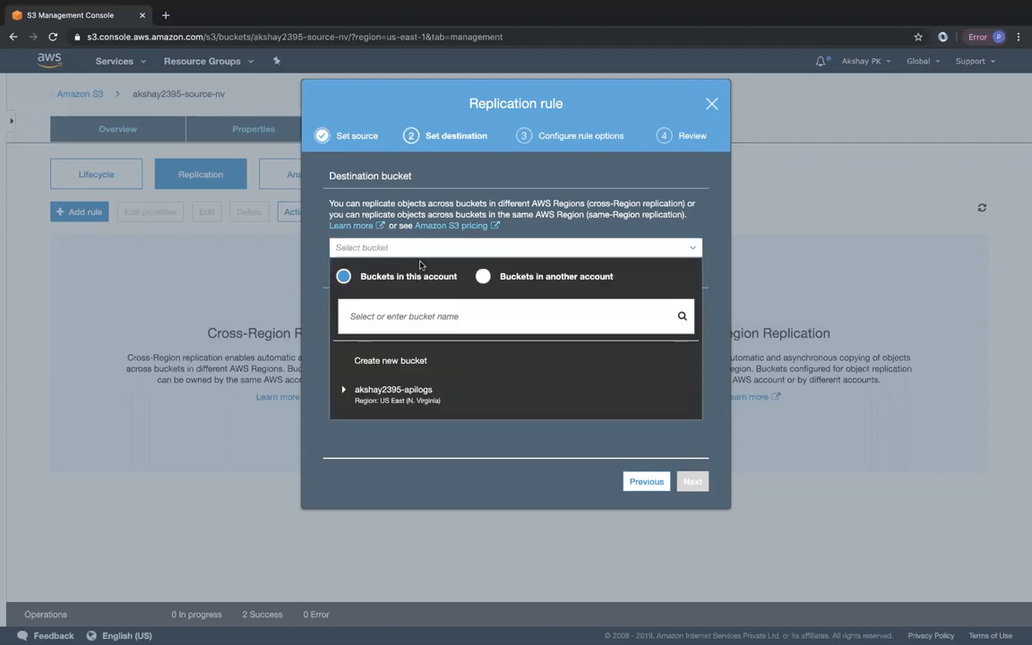
{"action": "scroll", "coordinate": [453, 377], "scroll_direction": "down", "scroll_amount": 2}
{"action": "scroll", "coordinate": [453, 377], "scroll_direction": "down", "scroll_amount": 1}
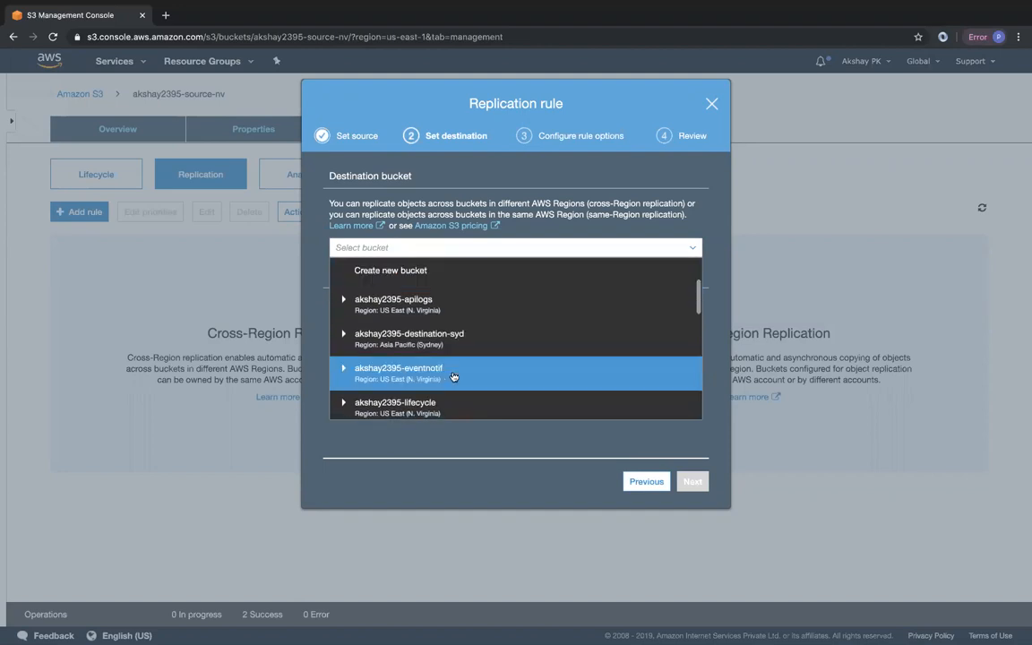
{"action": "left_click", "coordinate": [402, 350]}
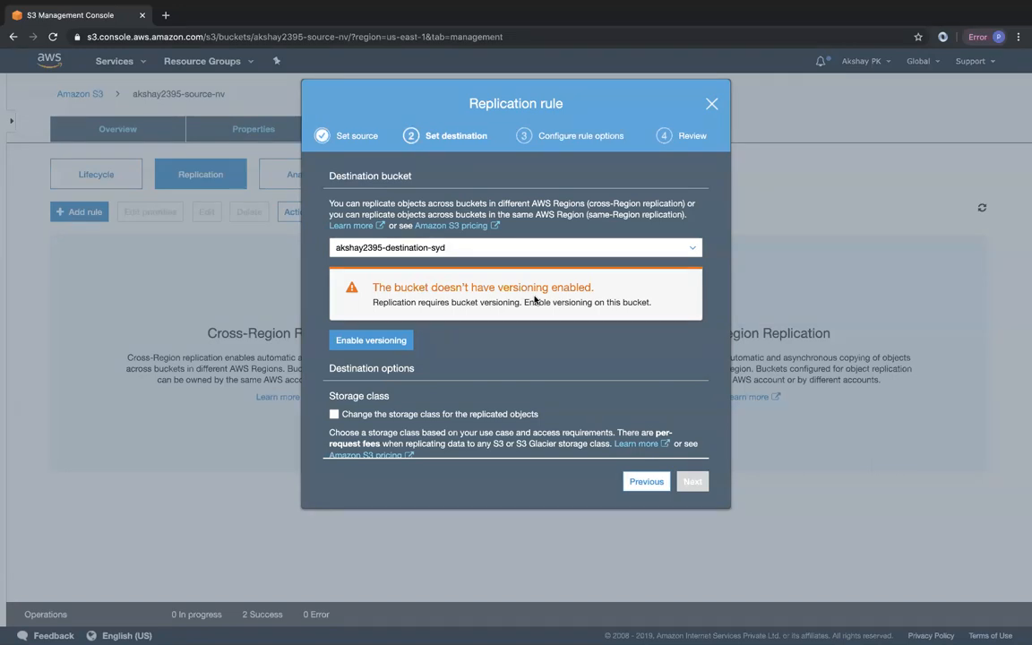
{"action": "left_click", "coordinate": [370, 341]}
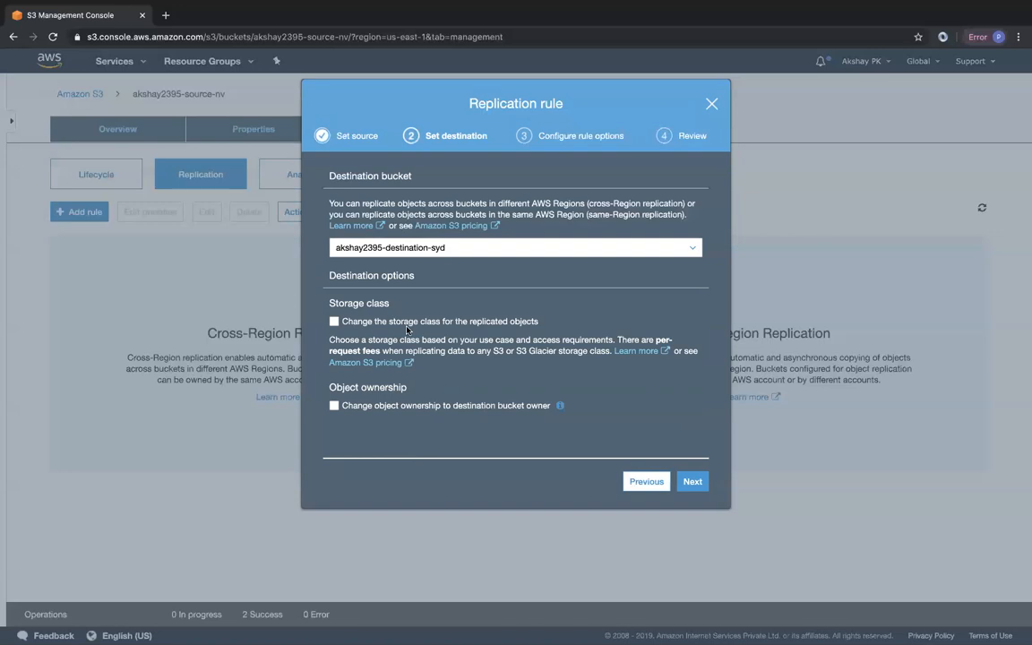
Change the storage class for the replicated objects to Standard-IA
{"action": "left_click", "coordinate": [334, 321]}
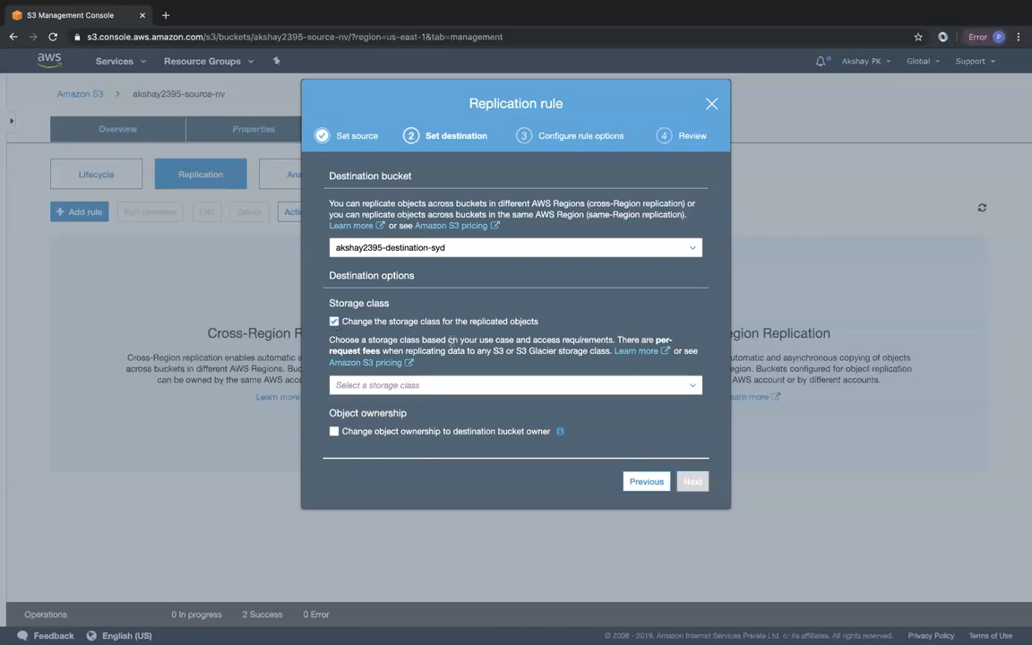
{"action": "left_click", "coordinate": [487, 384]}
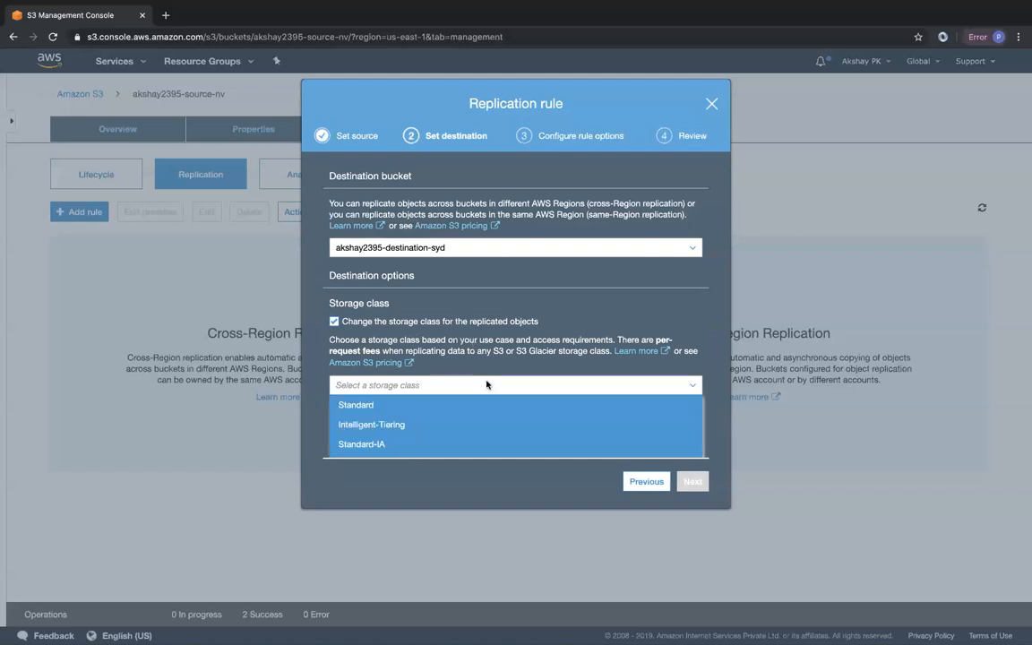
{"action": "left_click", "coordinate": [439, 444]}
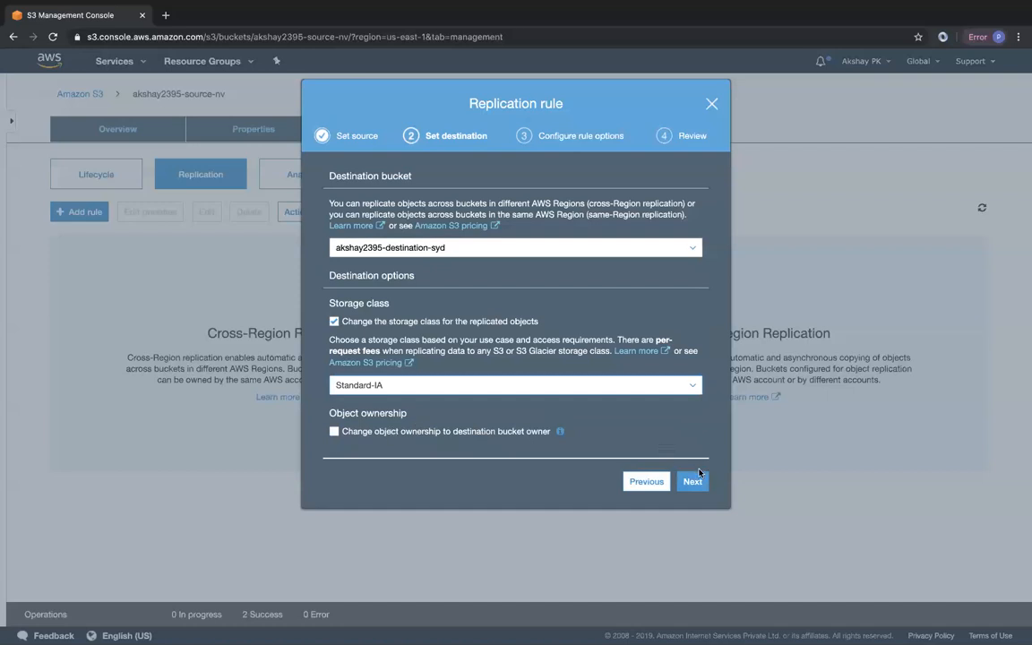
{"action": "left_click", "coordinate": [334, 430]}
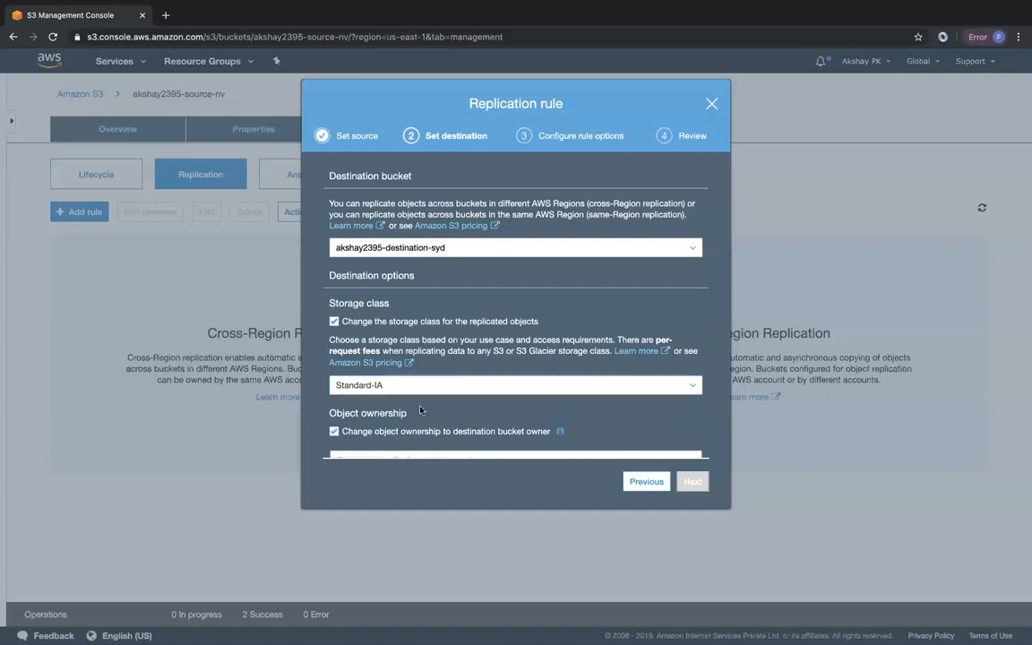
{"action": "scroll", "coordinate": [420, 410], "scroll_direction": "down", "scroll_amount": 1}
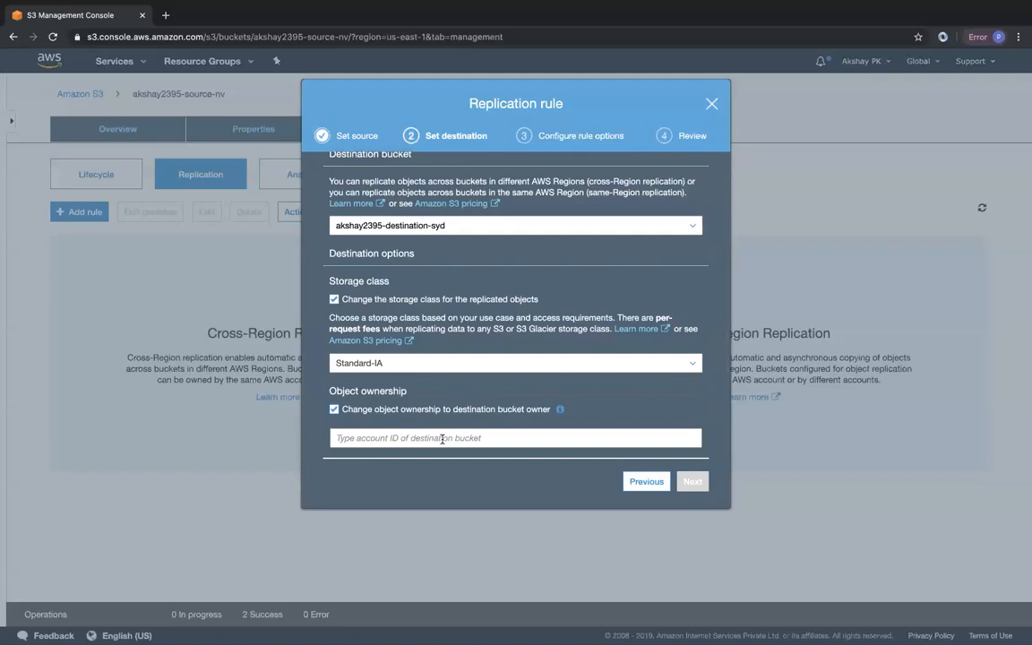
{"action": "left_click", "coordinate": [334, 409]}
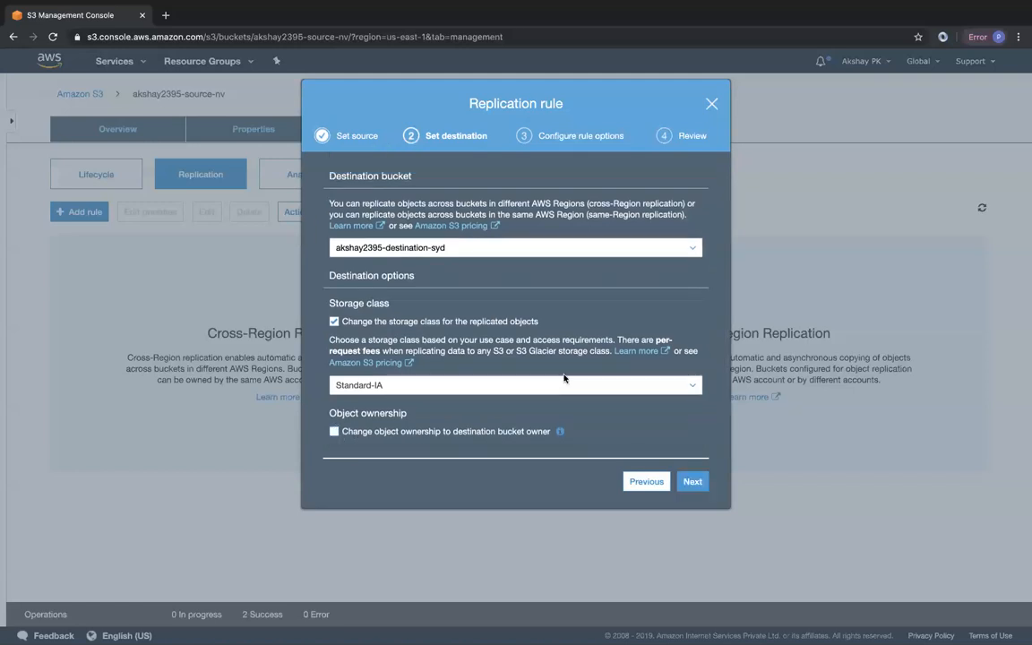
Have a new IAM role created for the replication, name the rule myCRRConfiguration with status Enabled, and save it after reviewing
{"action": "left_click", "coordinate": [692, 481]}
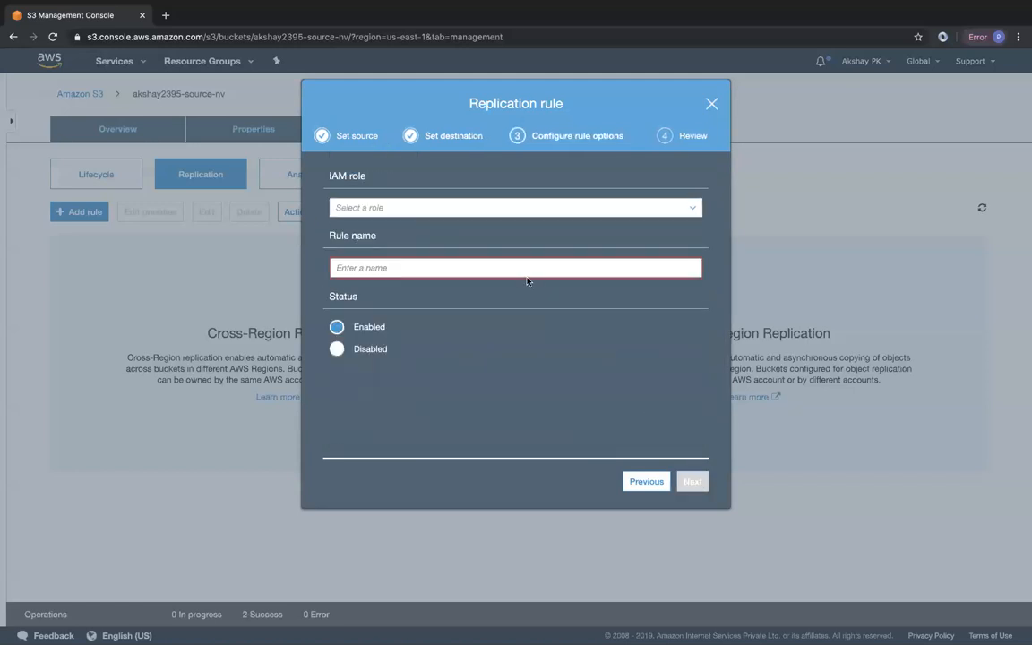
{"action": "left_click", "coordinate": [466, 209]}
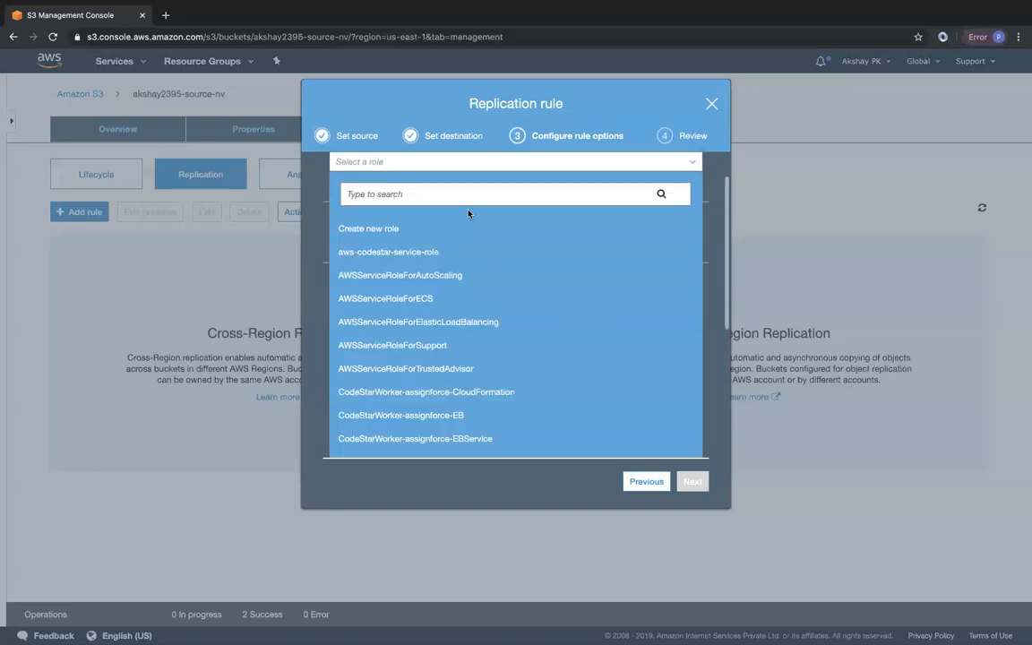
{"action": "left_click", "coordinate": [417, 229]}
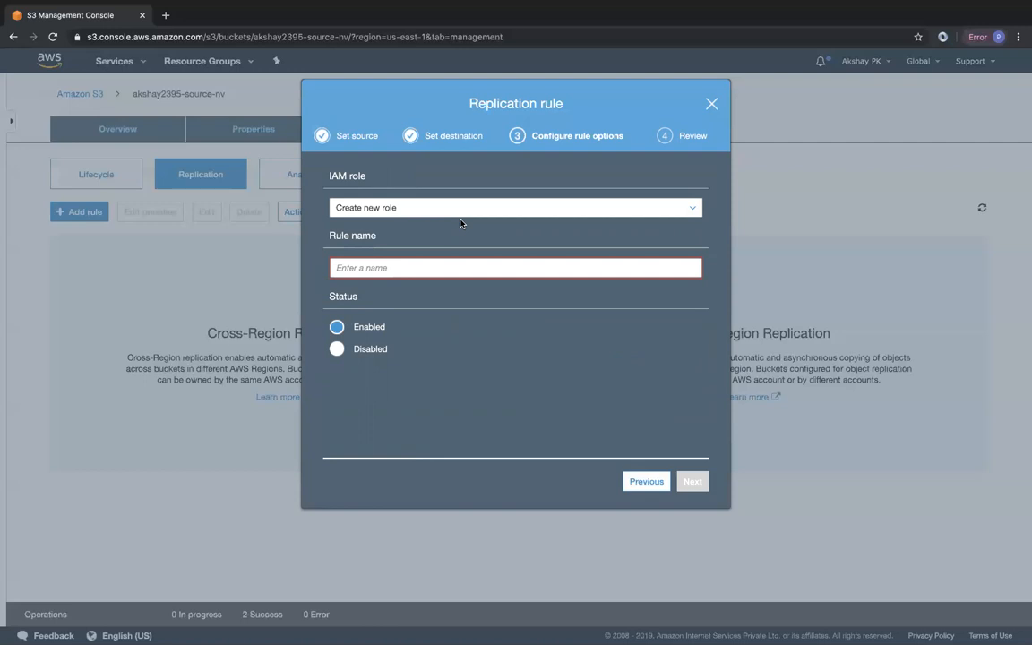
{"action": "left_click", "coordinate": [417, 265]}
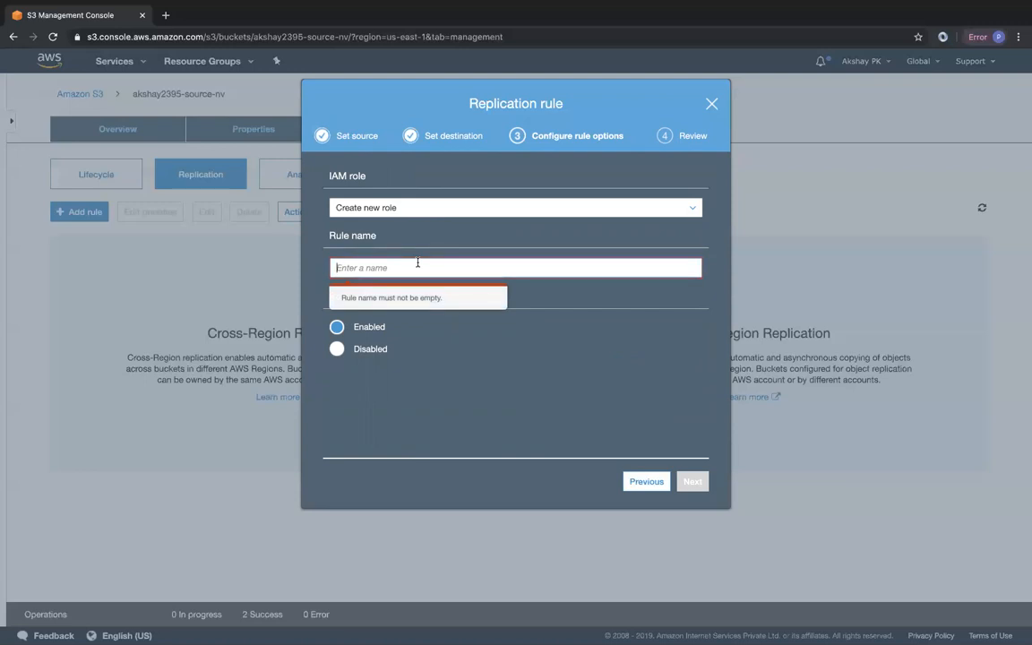
{"action": "type", "text": "myCRRConfiguration"}
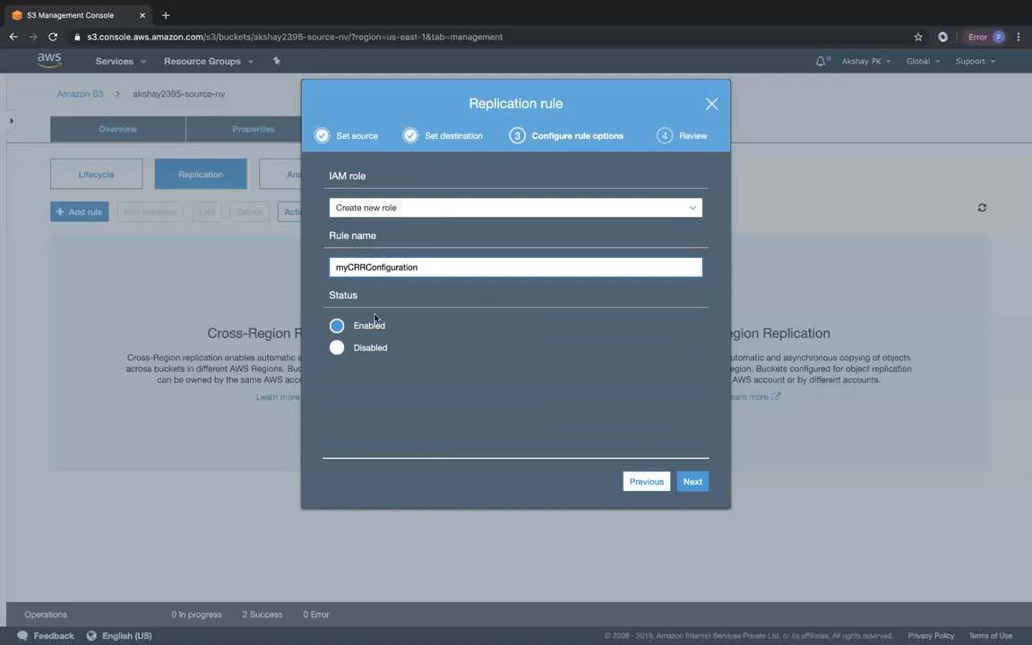
{"action": "left_click", "coordinate": [692, 482]}
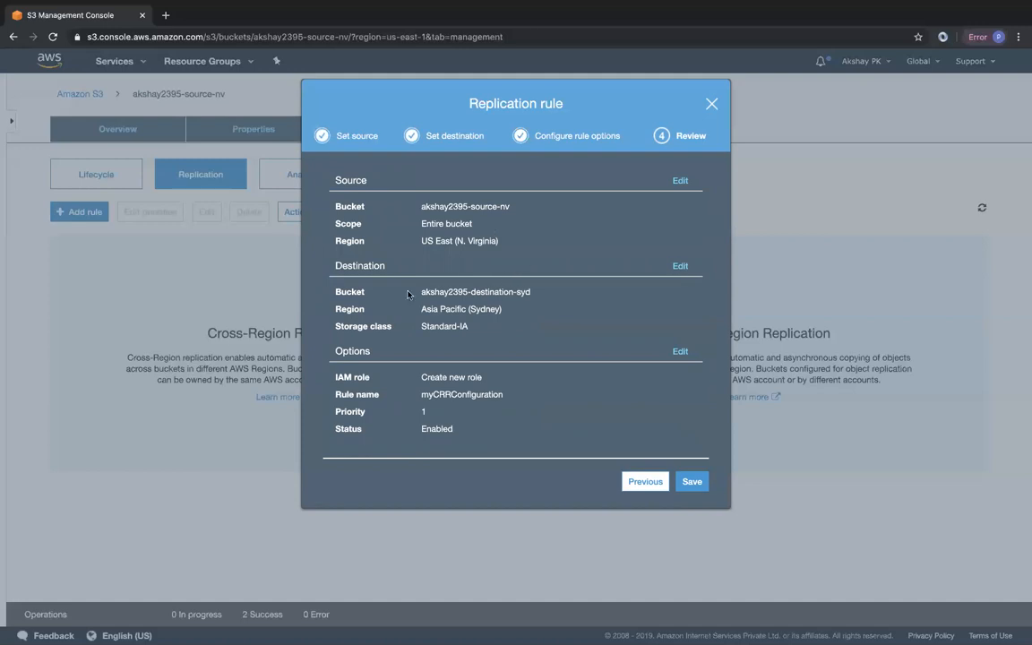
{"action": "left_click_drag", "start_coordinate": [420, 292], "coordinate": [544, 287]}
{"action": "left_click", "coordinate": [543, 287]}
{"action": "left_click", "coordinate": [693, 484]}
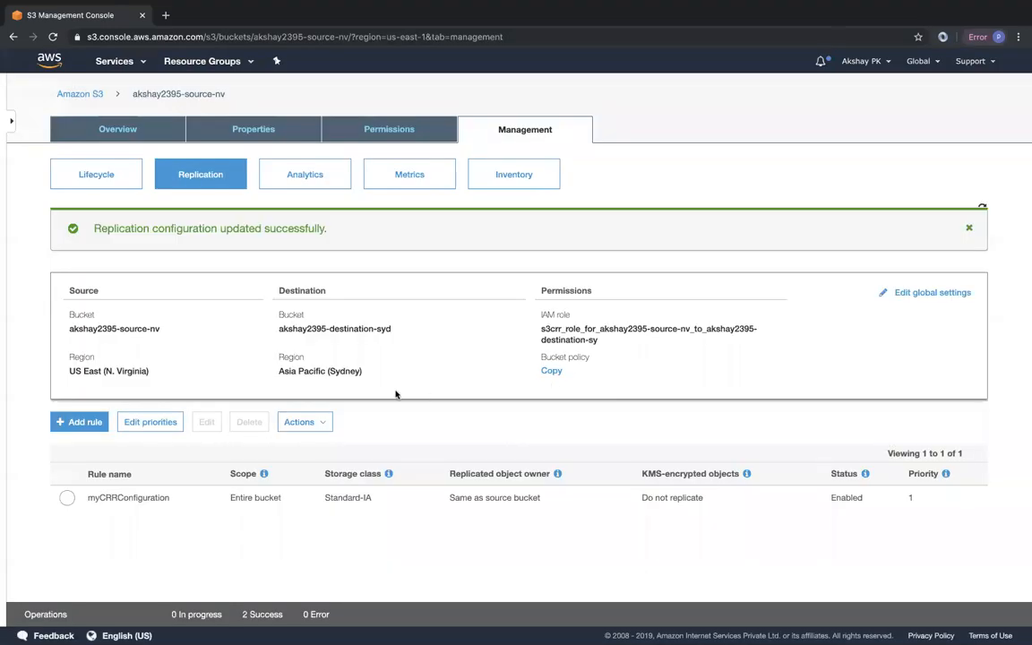
Examine the IAM role name in the permissions of the source bucket's replication configuration
{"action": "left_click_drag", "start_coordinate": [540, 328], "coordinate": [605, 350]}
{"action": "left_click", "coordinate": [606, 349]}
{"action": "left_click_drag", "start_coordinate": [594, 340], "coordinate": [534, 329]}
{"action": "left_click", "coordinate": [602, 343]}
Check the bucket policy of the source bucket and, in a separate browser tab, that of the "-destination-syd" bucket
{"action": "left_click", "coordinate": [337, 126]}
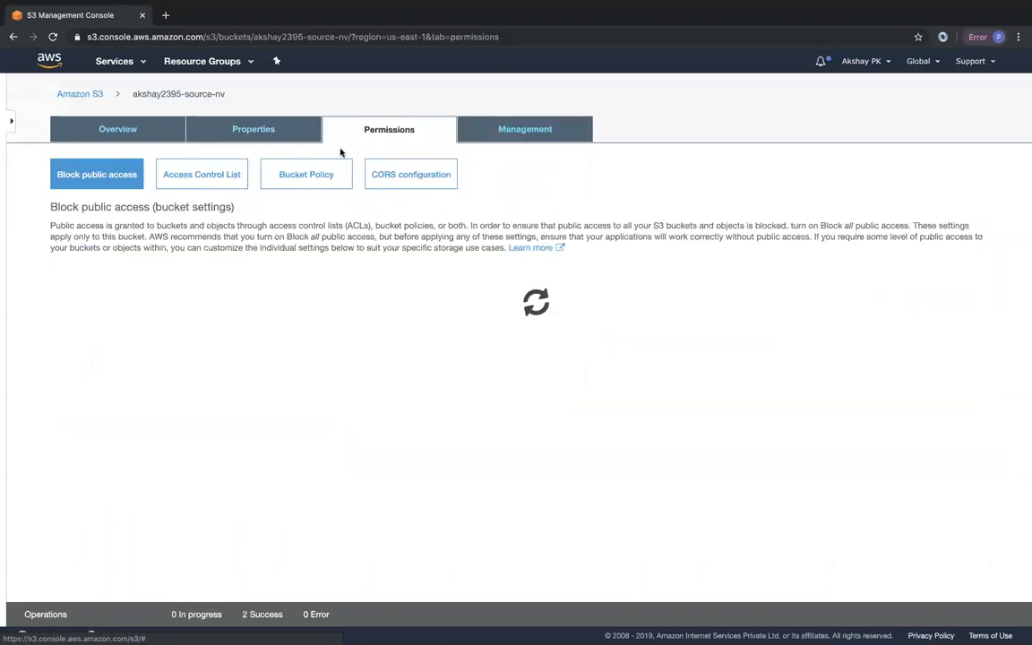
{"action": "left_click", "coordinate": [303, 173]}
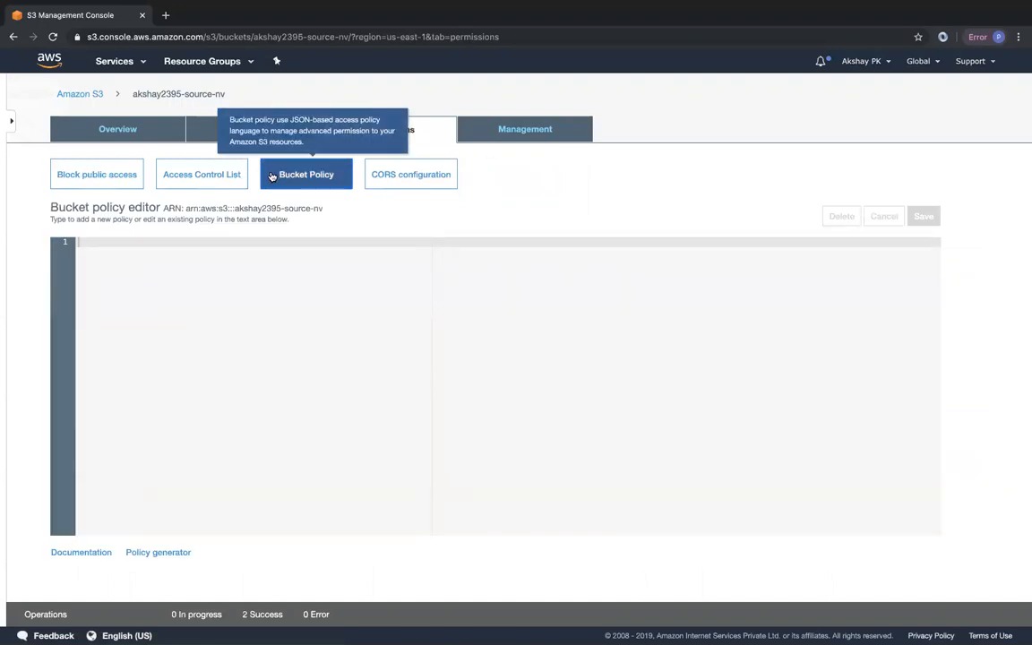
{"action": "right_click", "coordinate": [86, 93]}
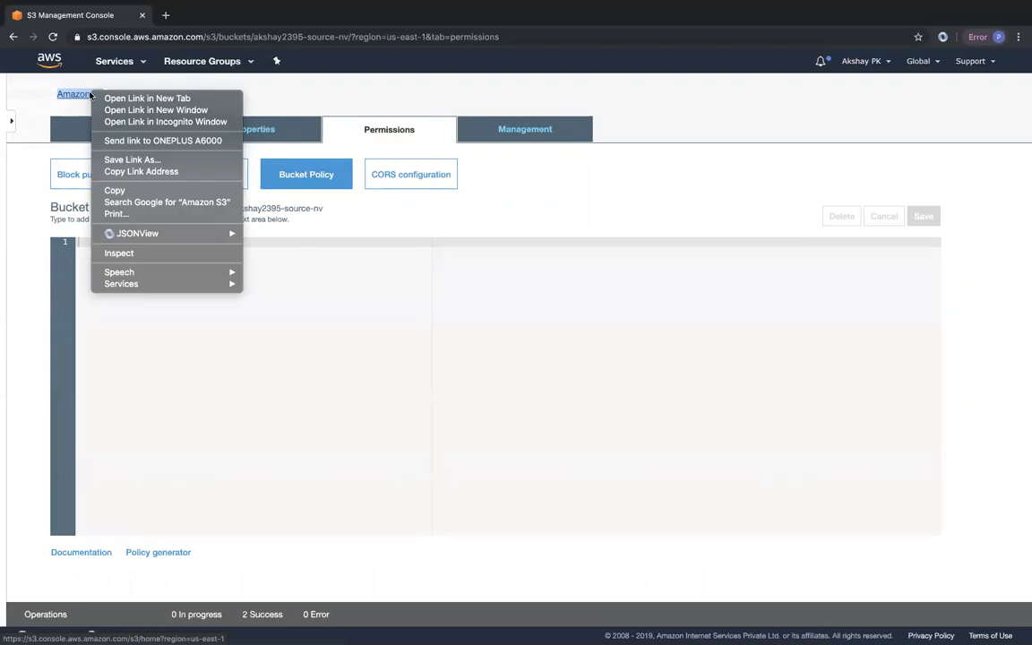
{"action": "left_click", "coordinate": [104, 99]}
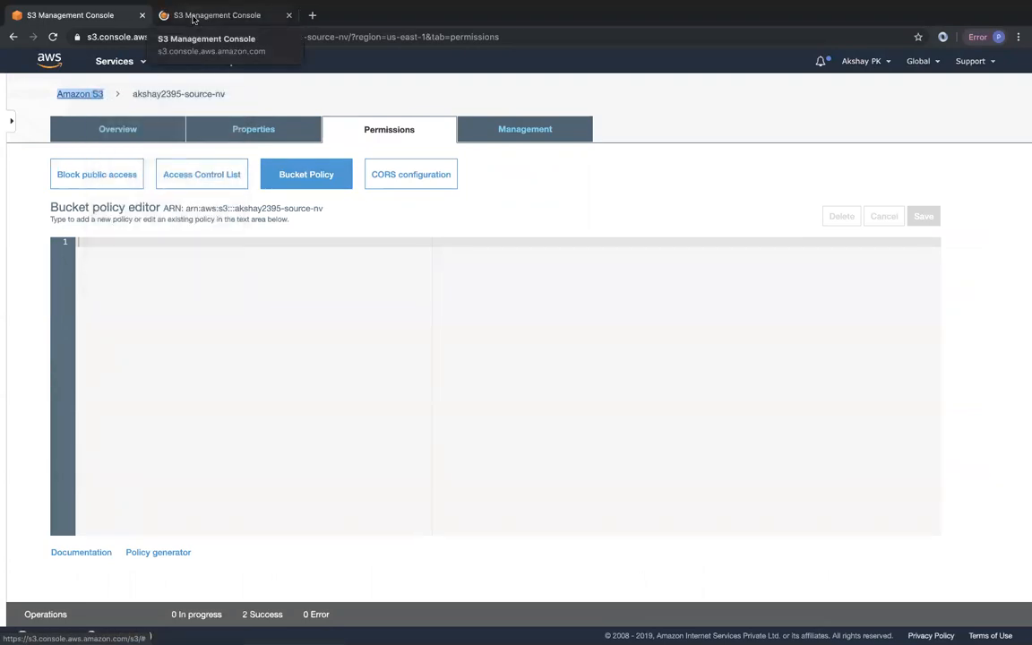
{"action": "left_click", "coordinate": [191, 15]}
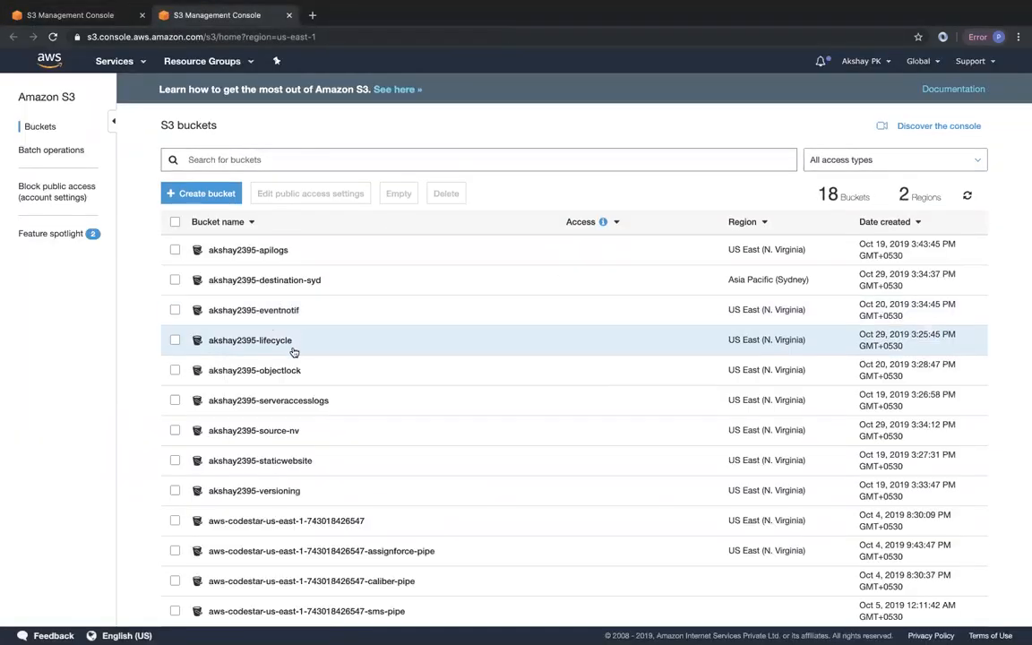
{"action": "left_click", "coordinate": [235, 279]}
{"action": "left_click", "coordinate": [365, 130]}
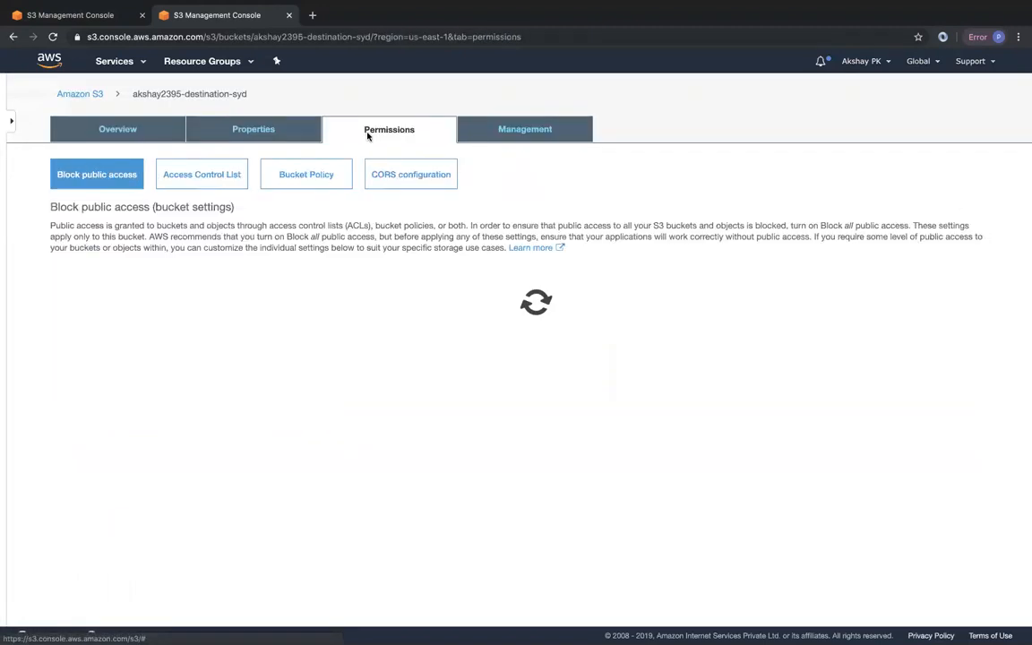
{"action": "left_click", "coordinate": [307, 174]}
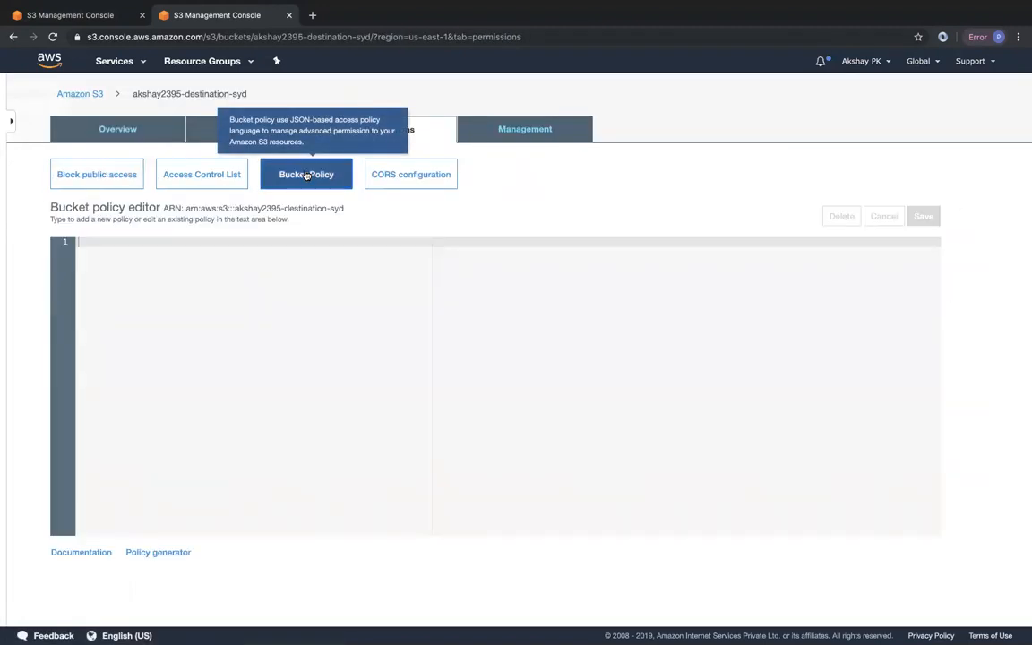
Return to the source bucket's replication configuration and copy its bucket policy
{"action": "left_click", "coordinate": [80, 20]}
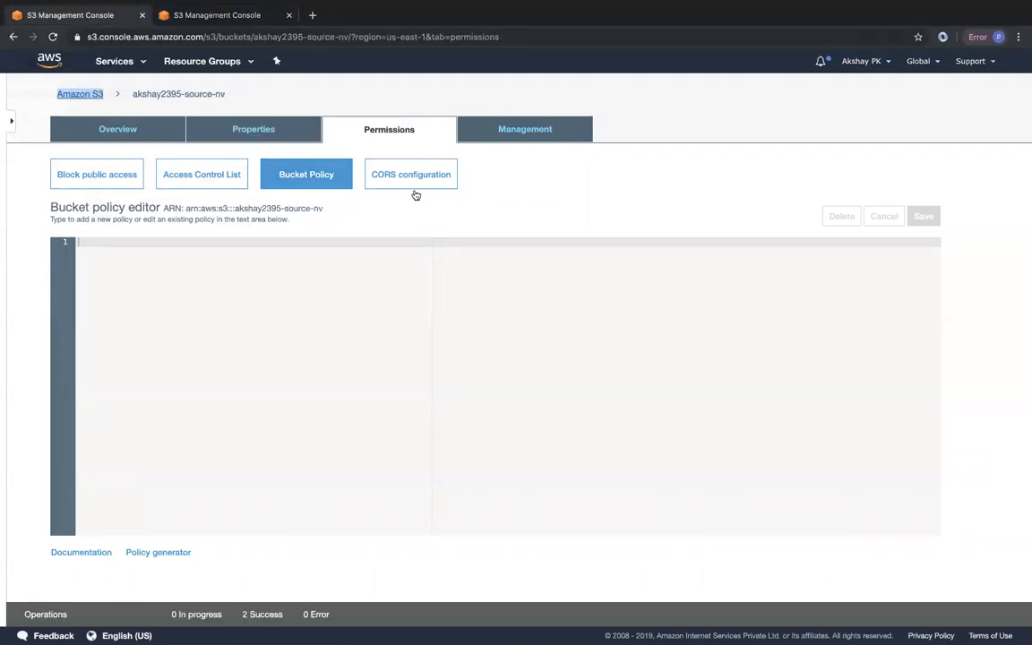
{"action": "left_click", "coordinate": [486, 133]}
{"action": "left_click", "coordinate": [182, 184]}
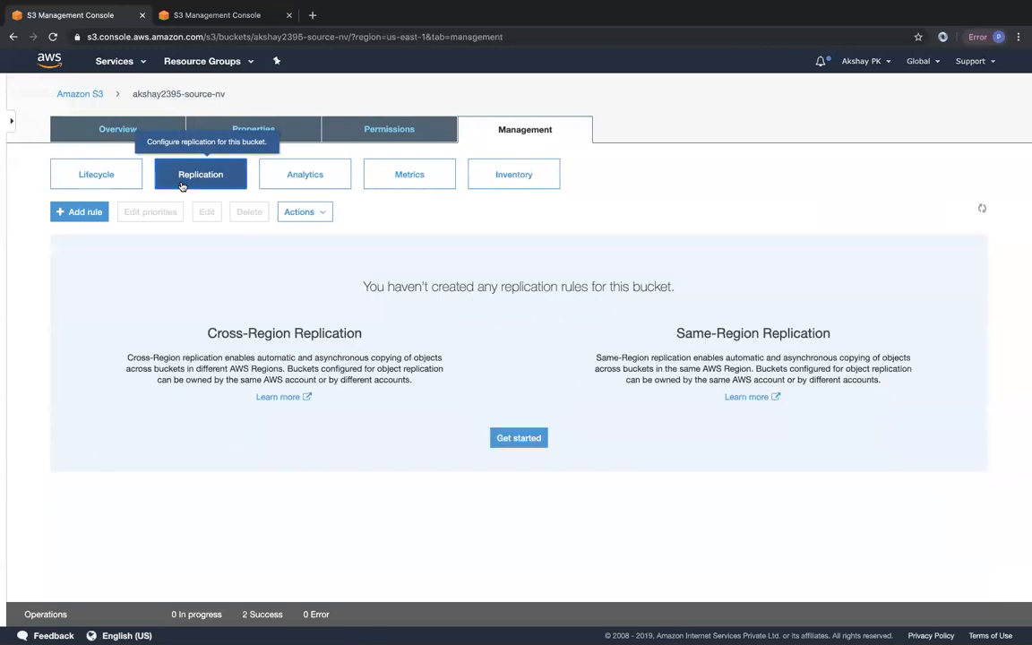
{"action": "left_click", "coordinate": [551, 325]}
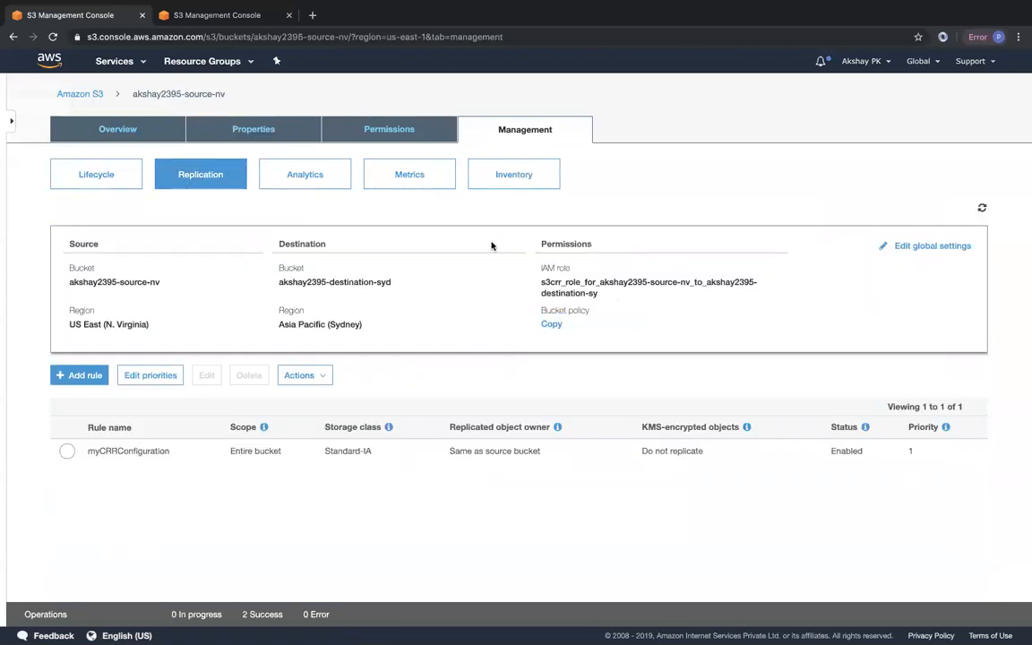
Switch to Visual Studio Code, create a new untitled file and paste the copied bucket policy into it
{"action": "key", "text": "ctrl+Left"}
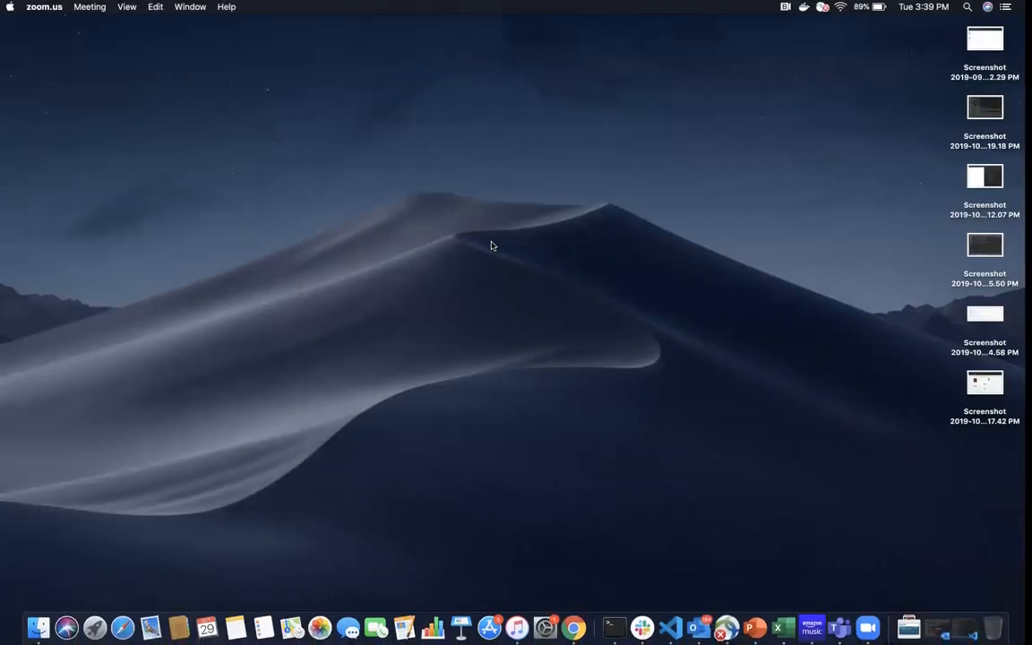
{"action": "left_click", "coordinate": [670, 627]}
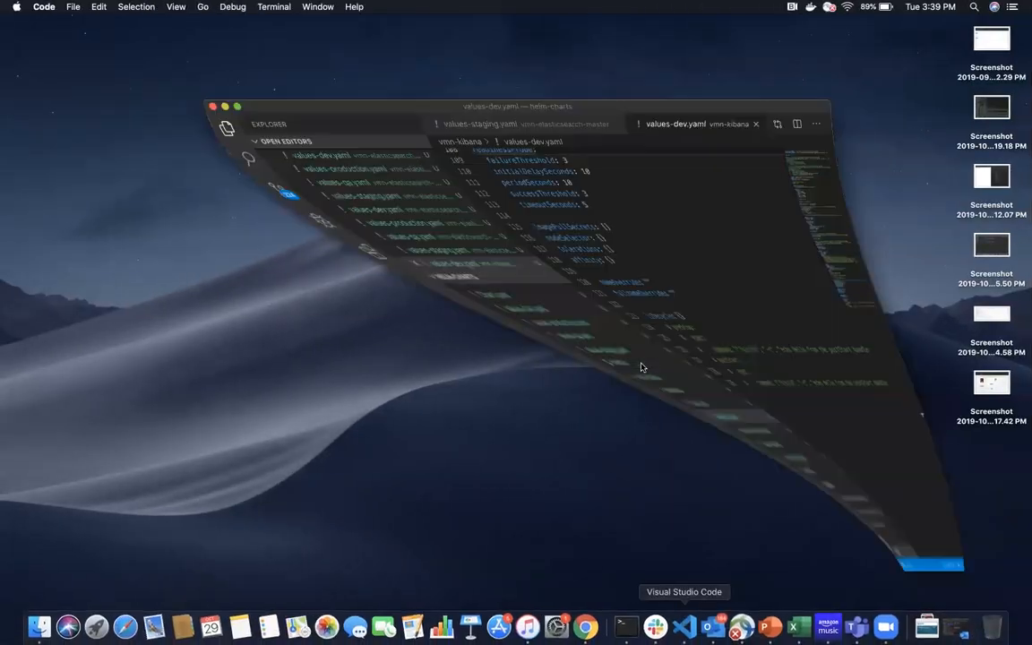
{"action": "left_click", "coordinate": [235, 94]}
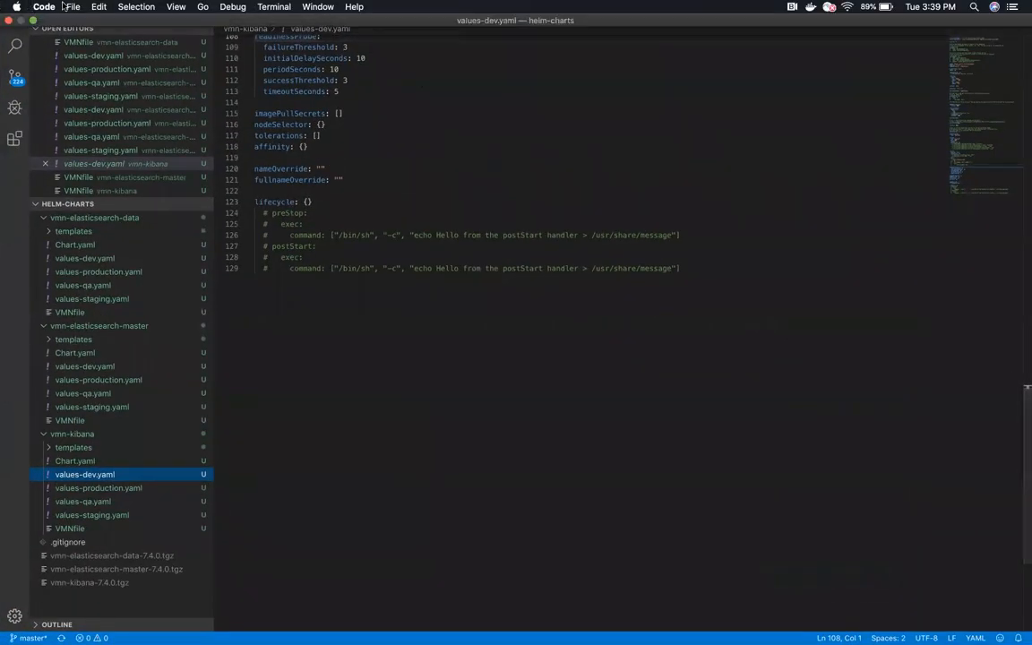
{"action": "left_click", "coordinate": [74, 7]}
{"action": "left_click", "coordinate": [274, 58]}
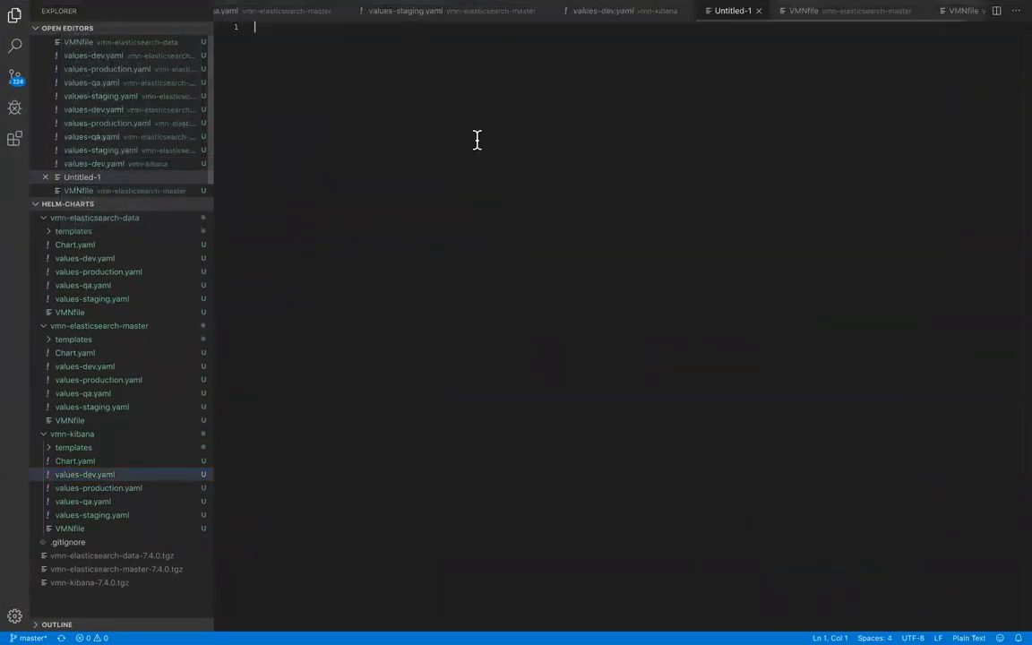
{"action": "key", "text": "super+v"}
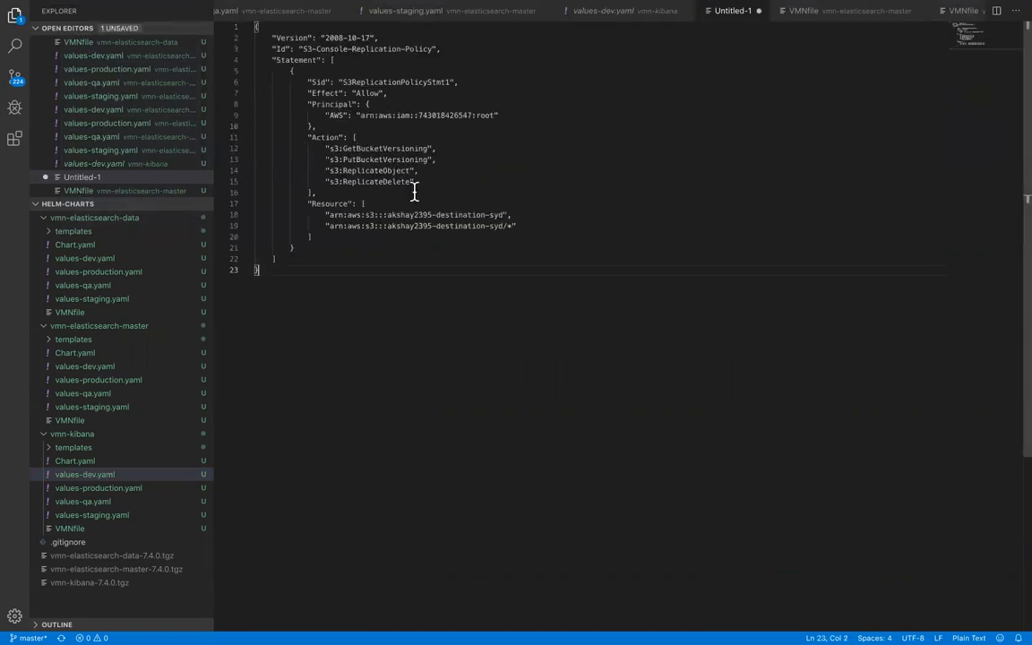
Examine the allowed actions, the principal and the destination bucket resources in the pasted replication policy
{"action": "left_click_drag", "start_coordinate": [330, 148], "coordinate": [416, 181]}
{"action": "left_click_drag", "start_coordinate": [381, 115], "coordinate": [471, 115]}
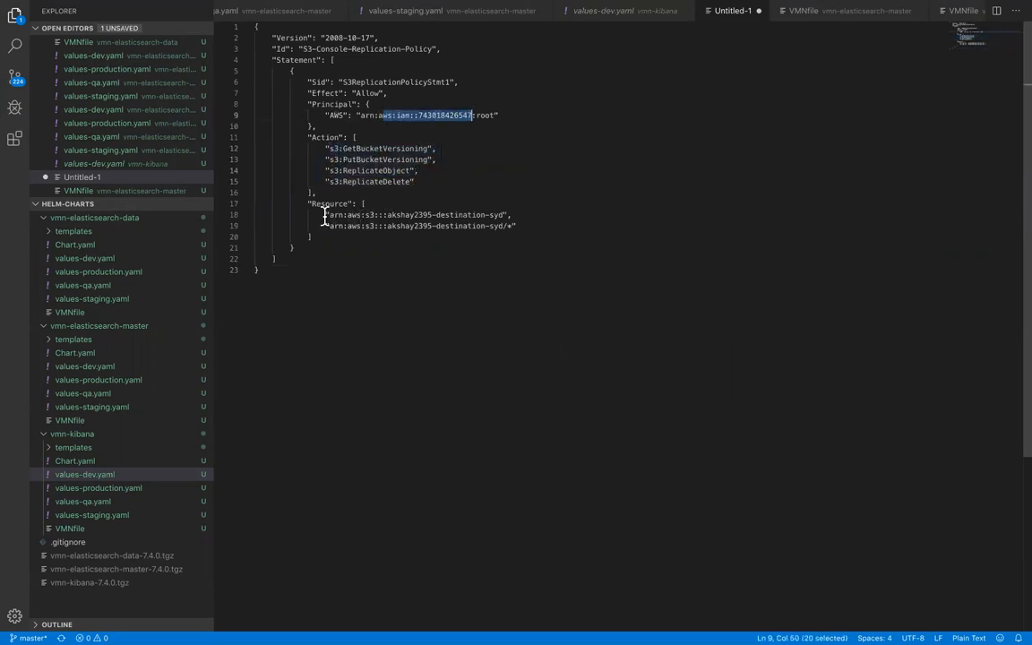
{"action": "left_click_drag", "start_coordinate": [317, 216], "coordinate": [537, 234]}
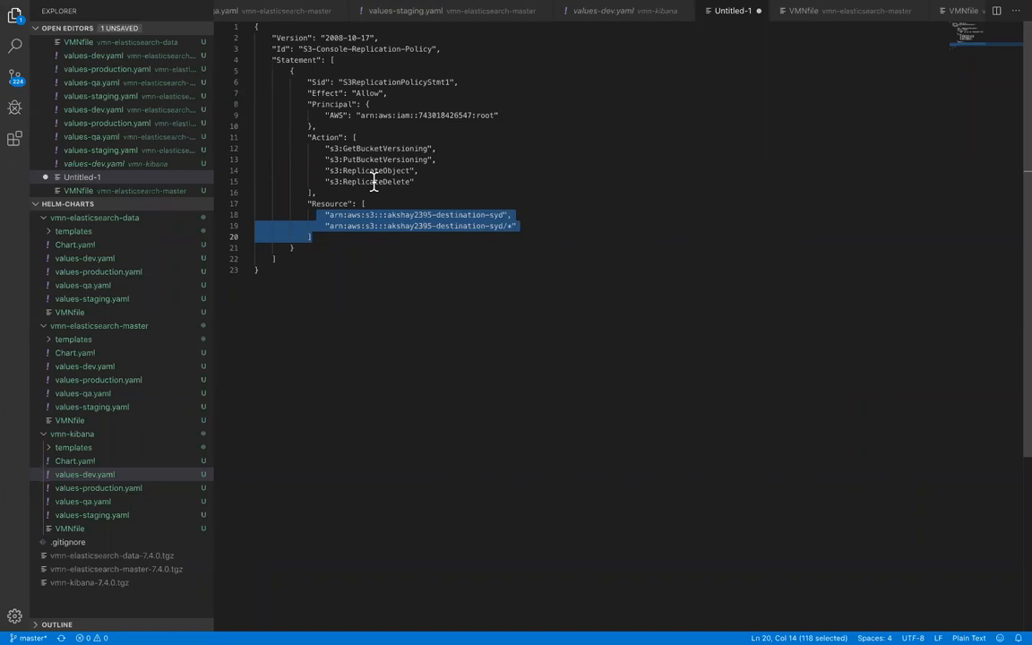
{"action": "left_click", "coordinate": [446, 182]}
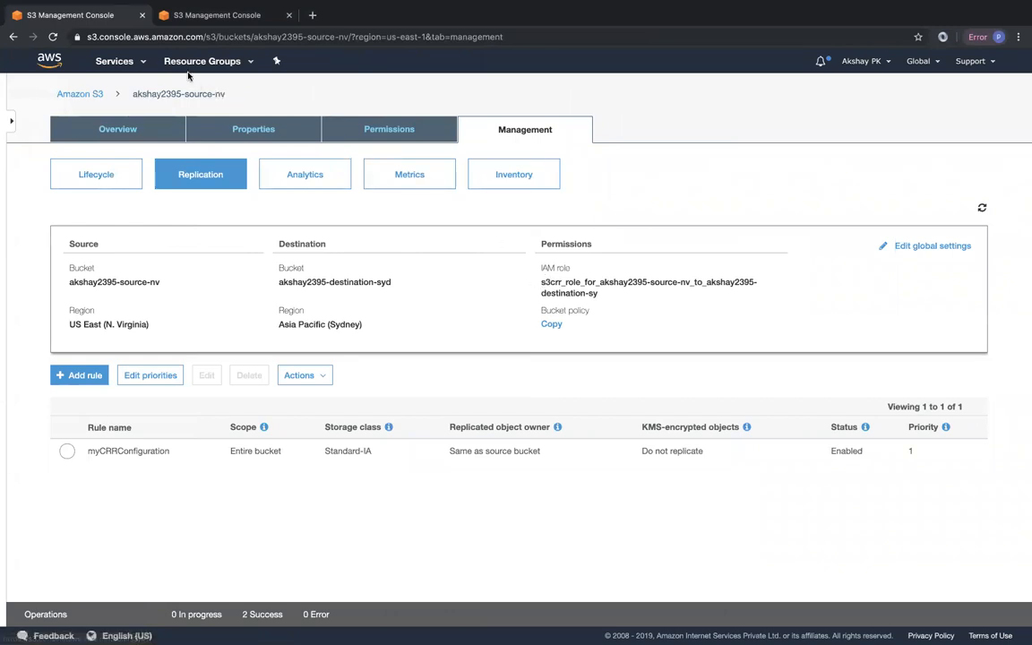
Check the object list of the Sydney destination bucket and return to the source bucket's object list
{"action": "left_click", "coordinate": [179, 17]}
{"action": "left_click", "coordinate": [123, 125]}
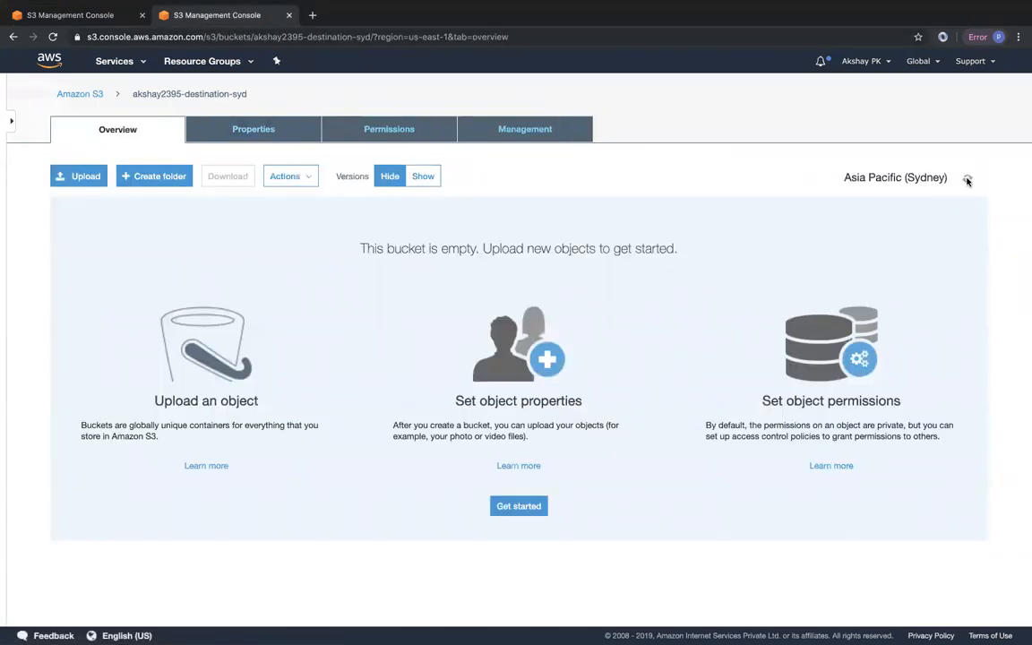
{"action": "left_click", "coordinate": [90, 16]}
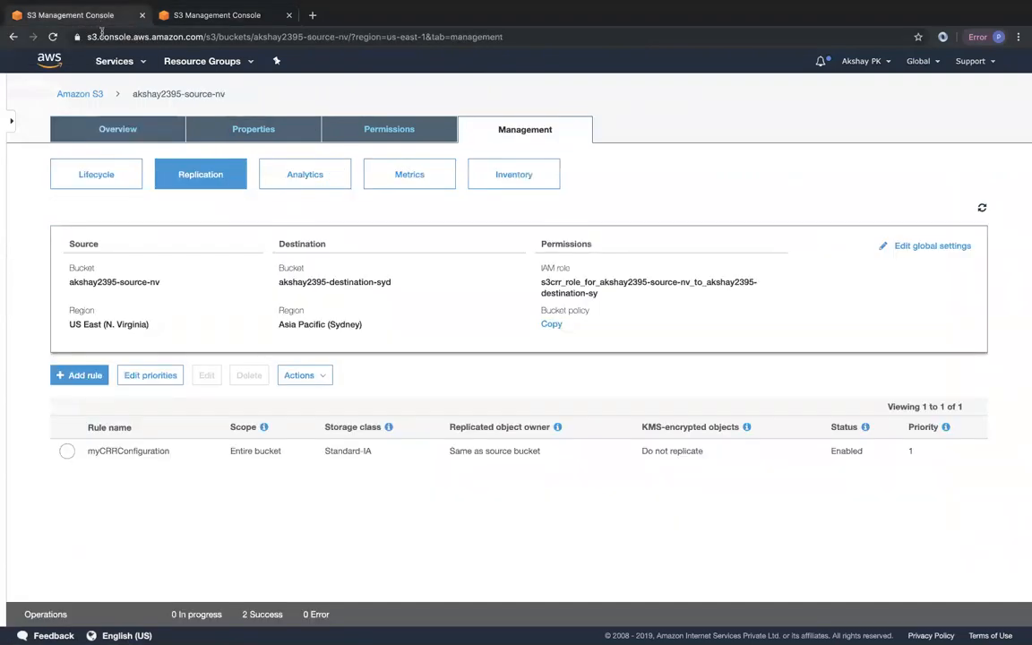
{"action": "left_click", "coordinate": [92, 132]}
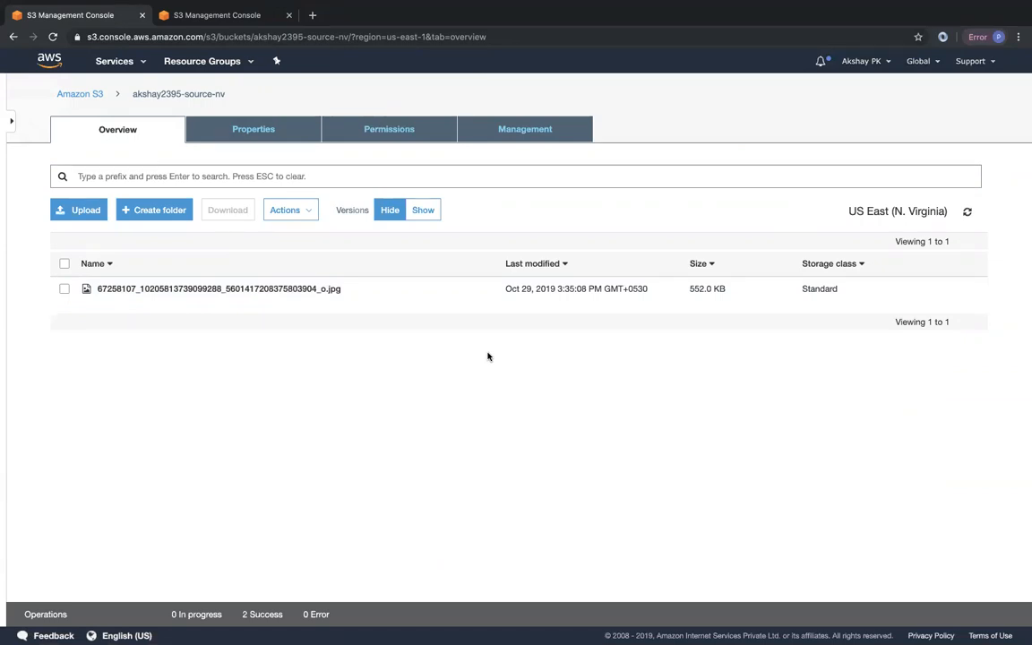
Upload the Coda resume .docx file from the Downloads folder to the source bucket
{"action": "left_click", "coordinate": [81, 209]}
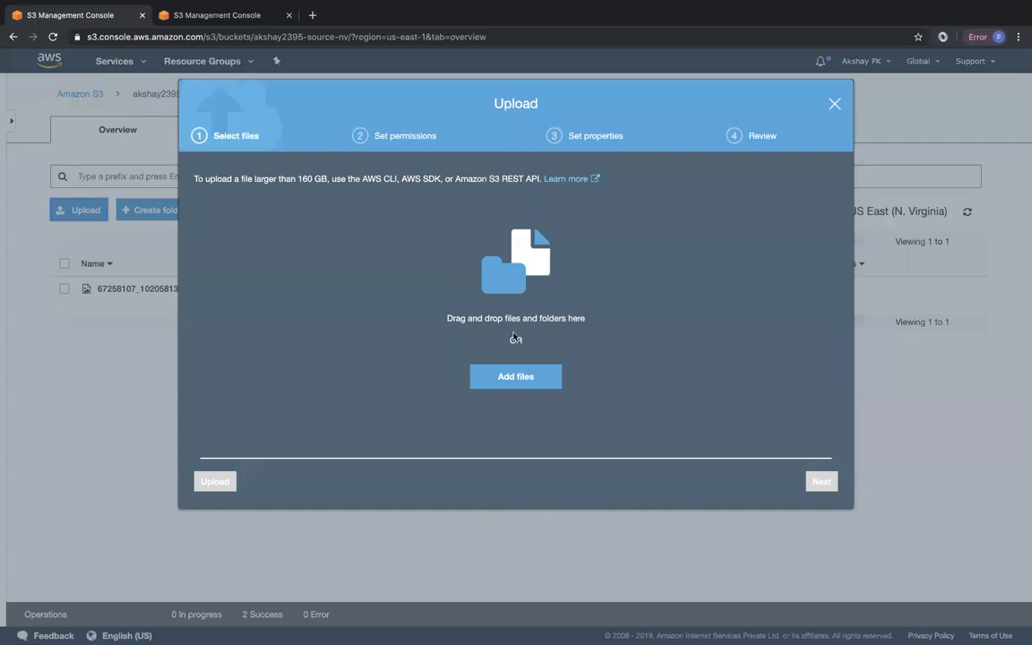
{"action": "left_click", "coordinate": [530, 390]}
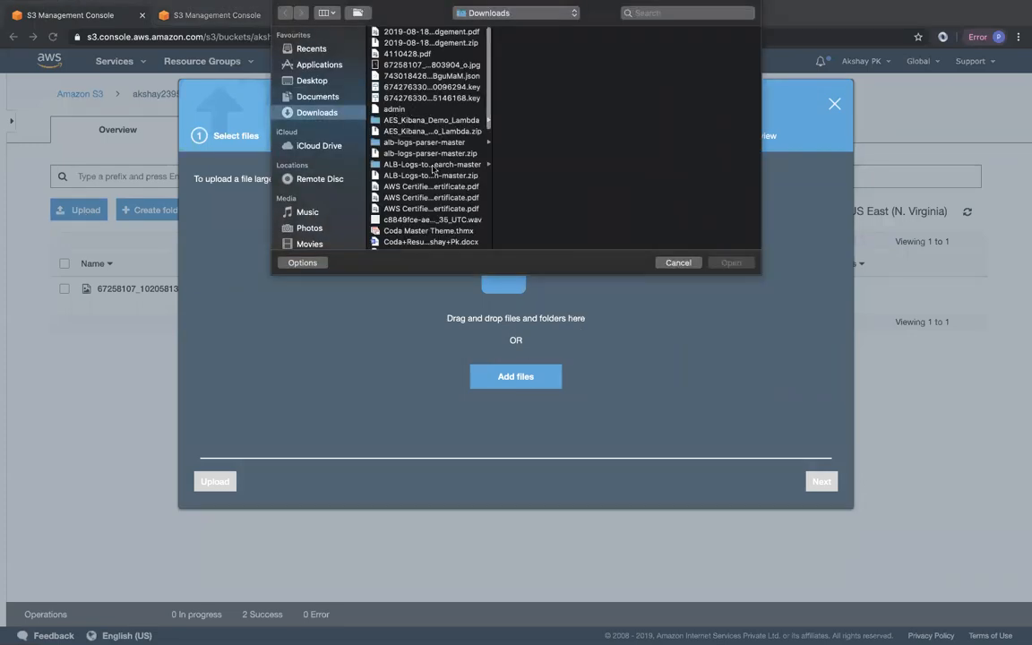
{"action": "scroll", "coordinate": [432, 161], "scroll_direction": "down", "scroll_amount": 3}
{"action": "double_click", "coordinate": [415, 204]}
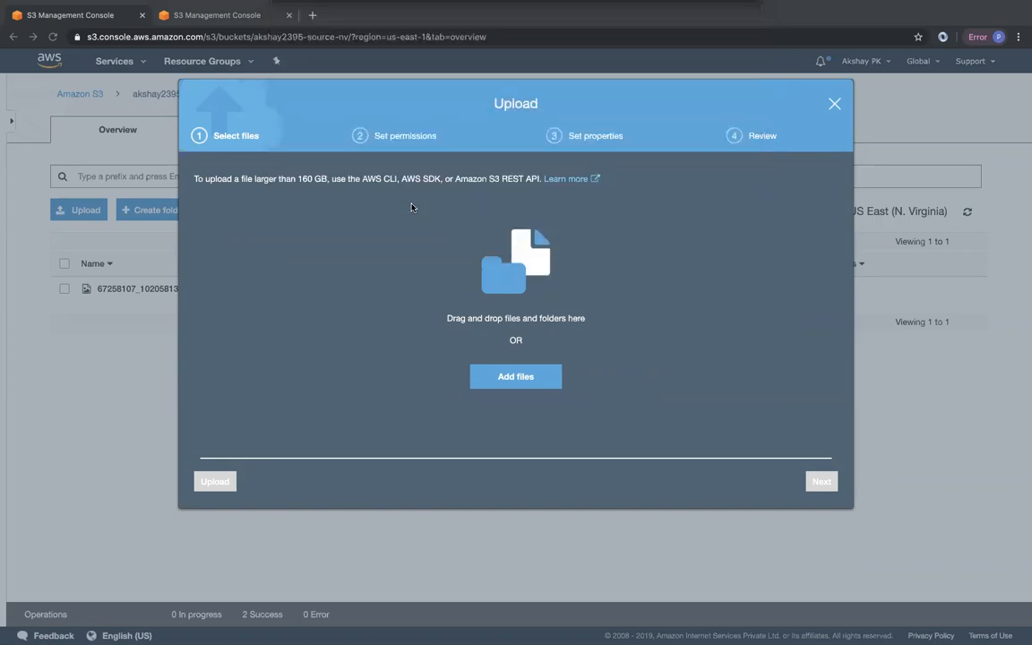
{"action": "left_click", "coordinate": [213, 481]}
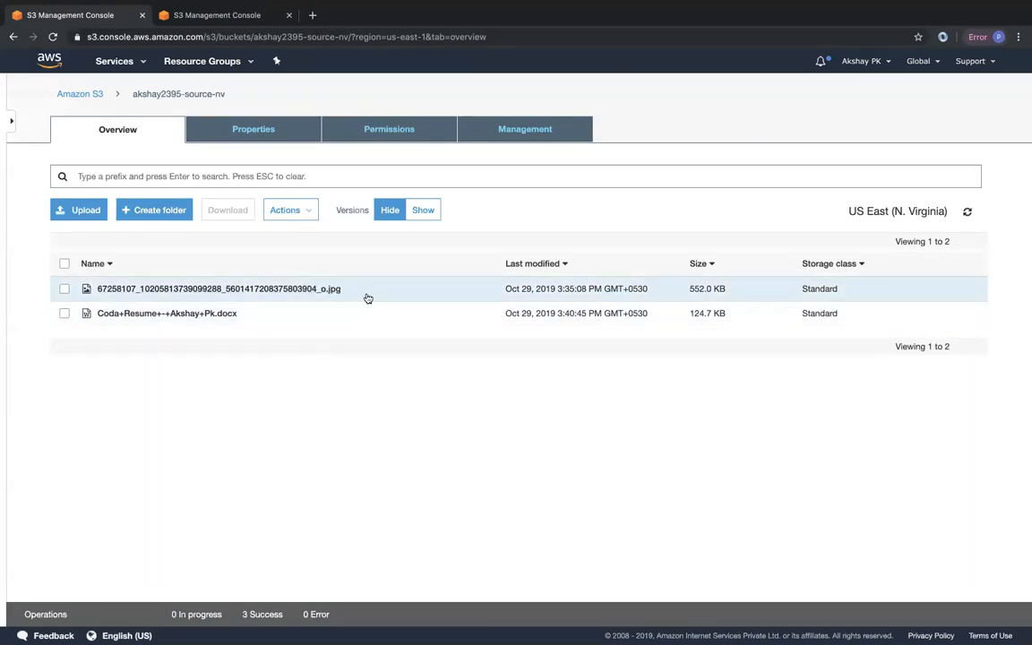
Compare the object lists of the destination and source buckets to check replication of the uploaded resume
{"action": "left_click", "coordinate": [219, 17]}
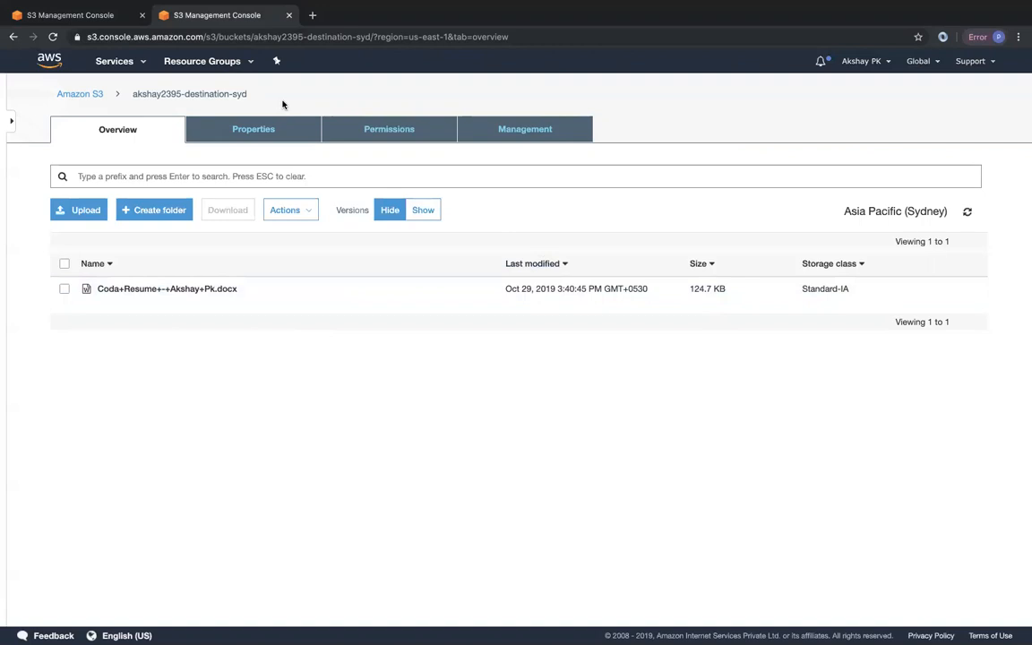
{"action": "left_click", "coordinate": [77, 16]}
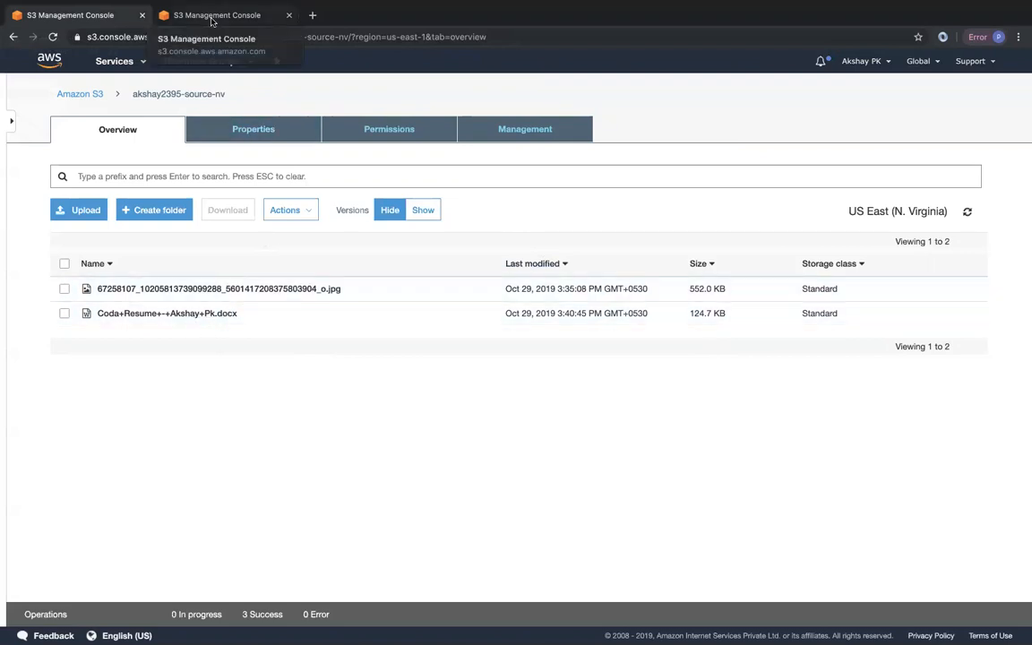
{"action": "left_click", "coordinate": [192, 16]}
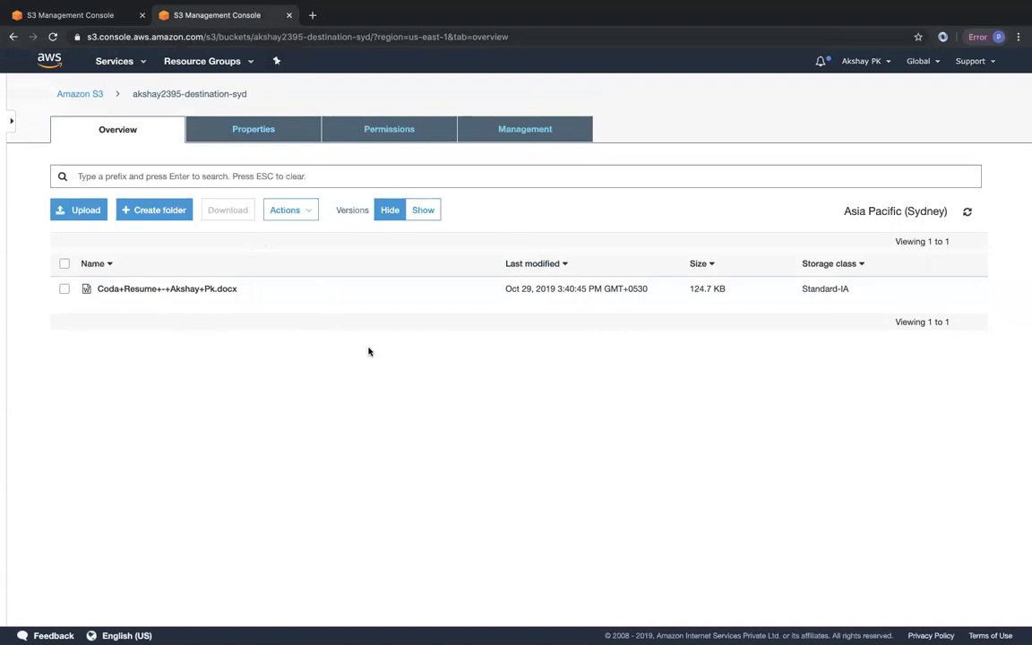
Upload the same Coda resume .docx file to the source bucket again to create a second version
{"action": "left_click", "coordinate": [99, 15]}
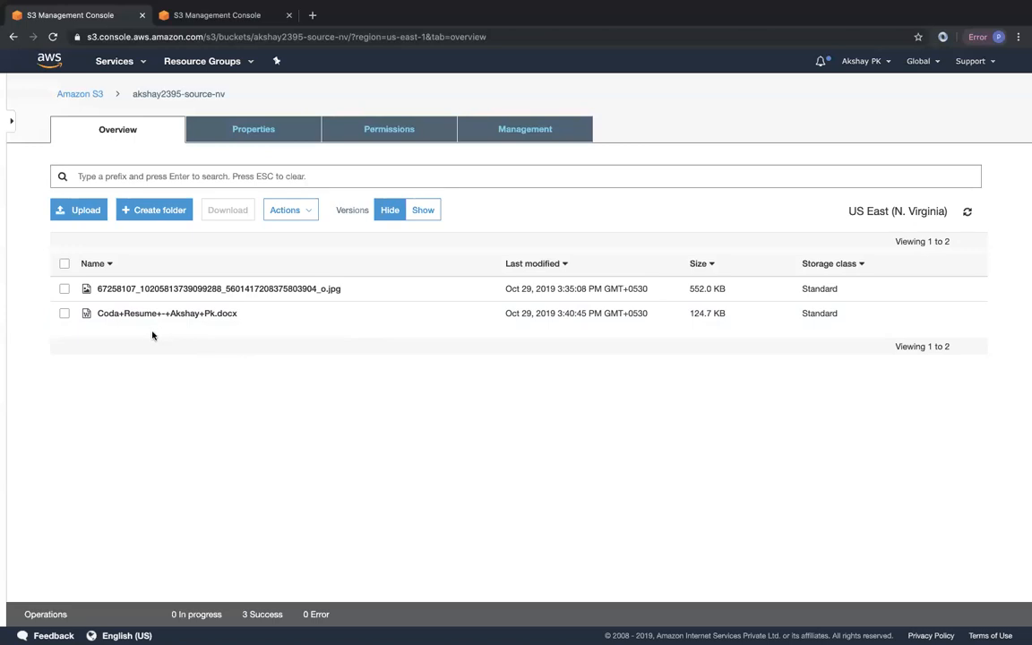
{"action": "left_click", "coordinate": [82, 211]}
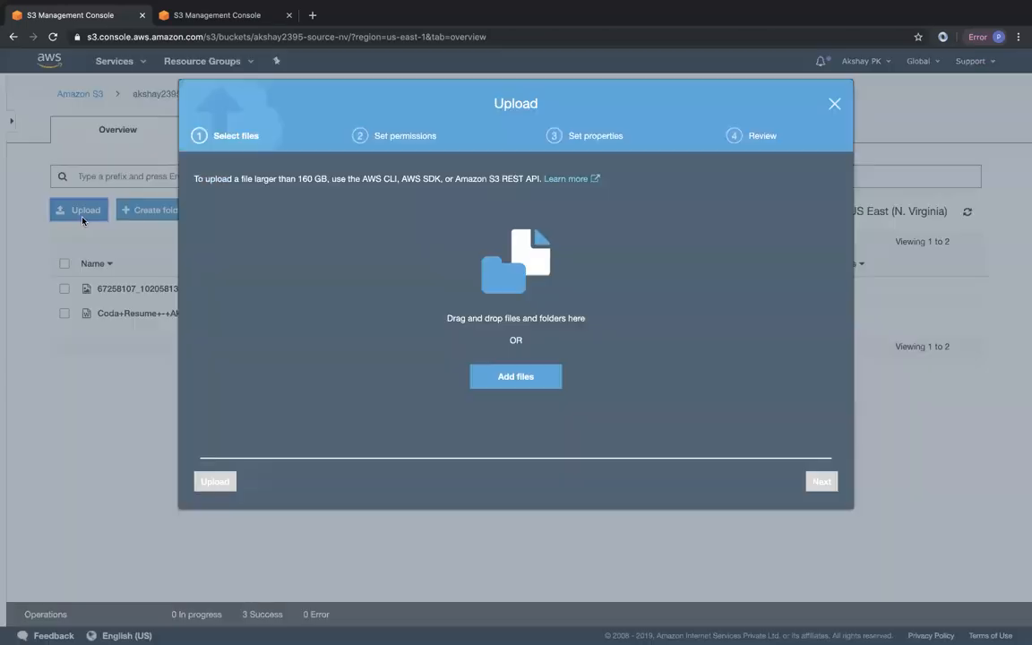
{"action": "left_click", "coordinate": [515, 376]}
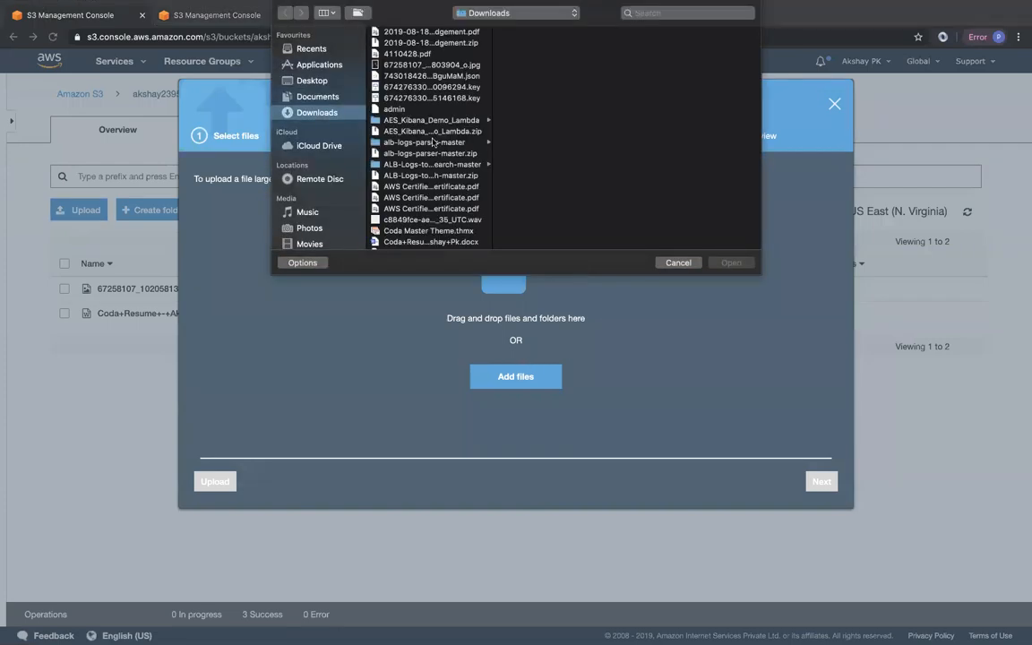
{"action": "scroll", "coordinate": [437, 166], "scroll_direction": "down", "scroll_amount": 3}
{"action": "double_click", "coordinate": [421, 187]}
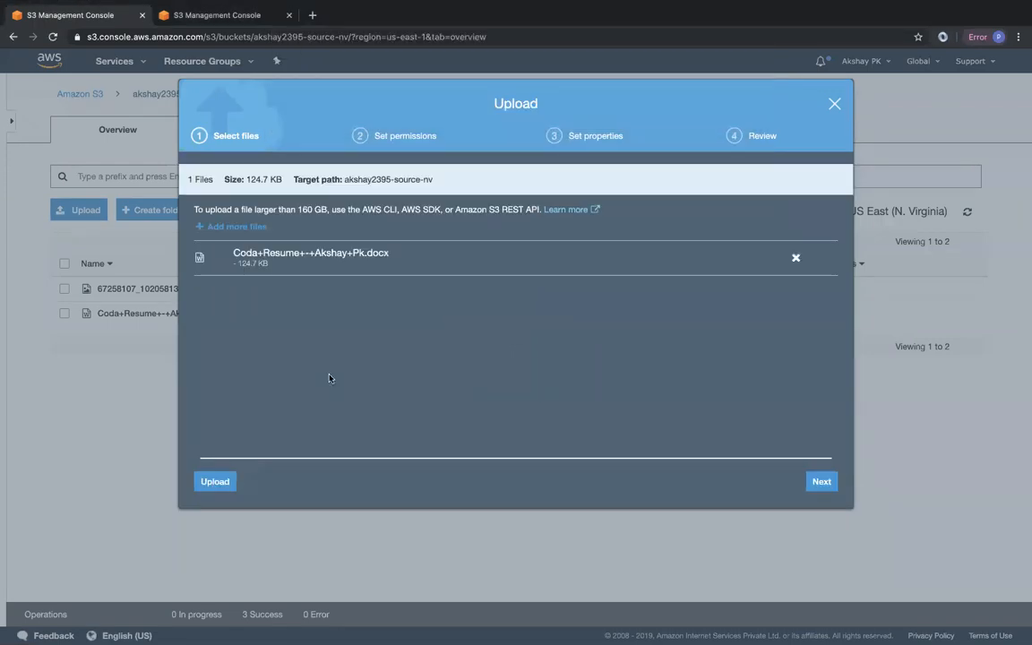
{"action": "left_click", "coordinate": [215, 480]}
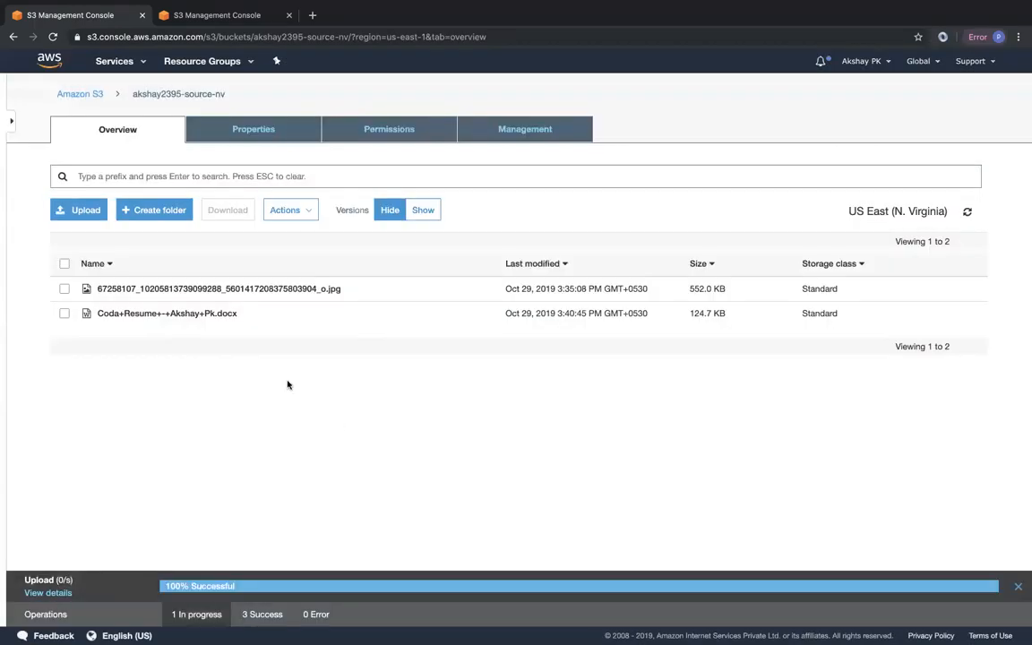
Show object versions in the source and destination buckets and compare the resume's version IDs and storage classes
{"action": "left_click", "coordinate": [425, 215]}
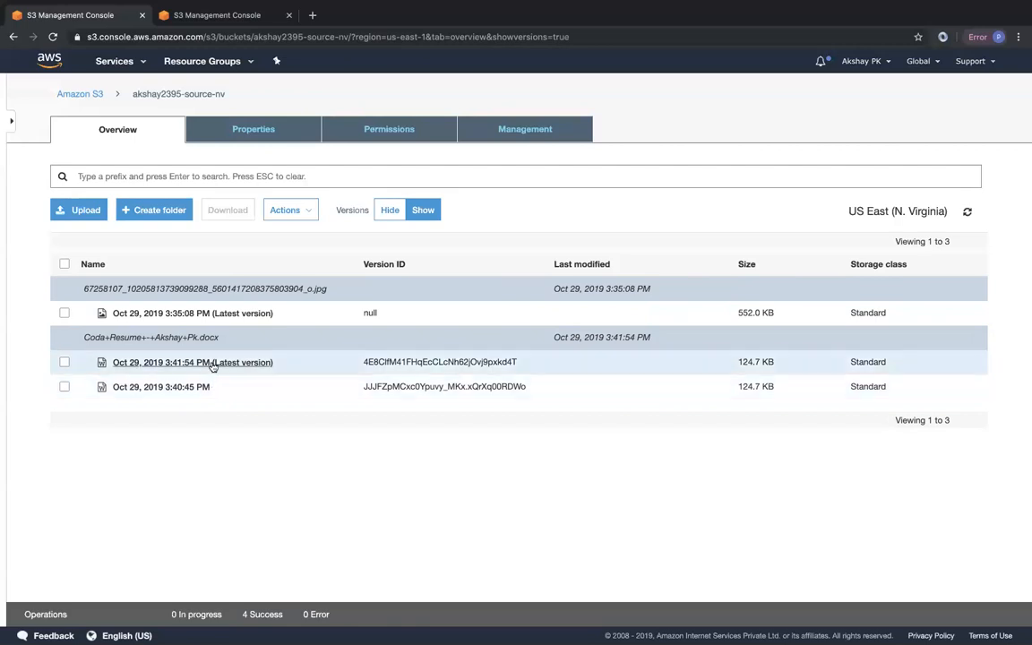
{"action": "left_click", "coordinate": [204, 15]}
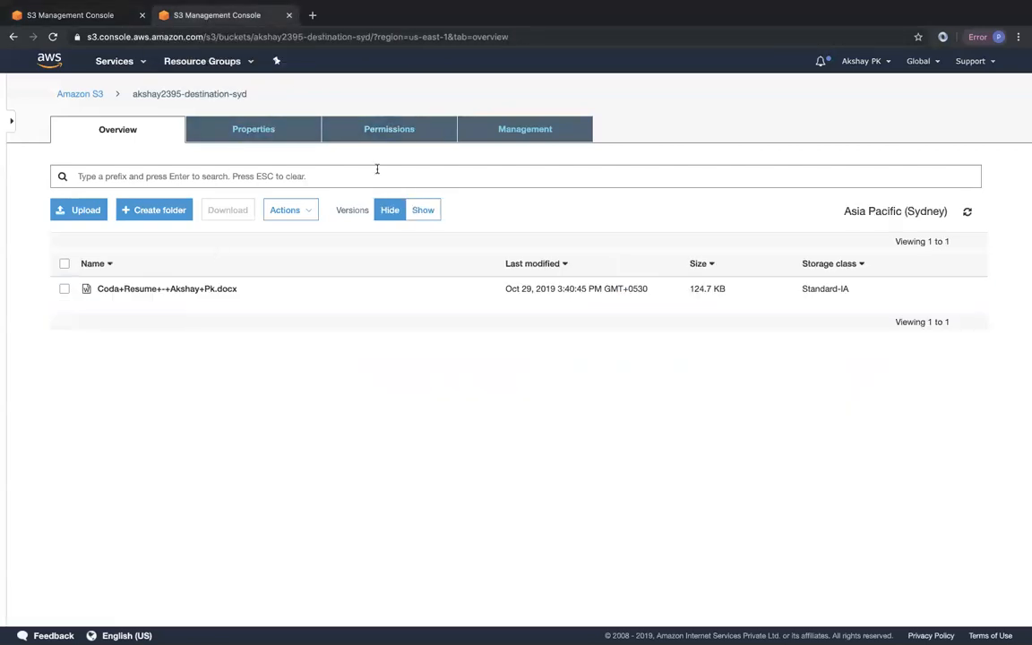
{"action": "left_click", "coordinate": [422, 210]}
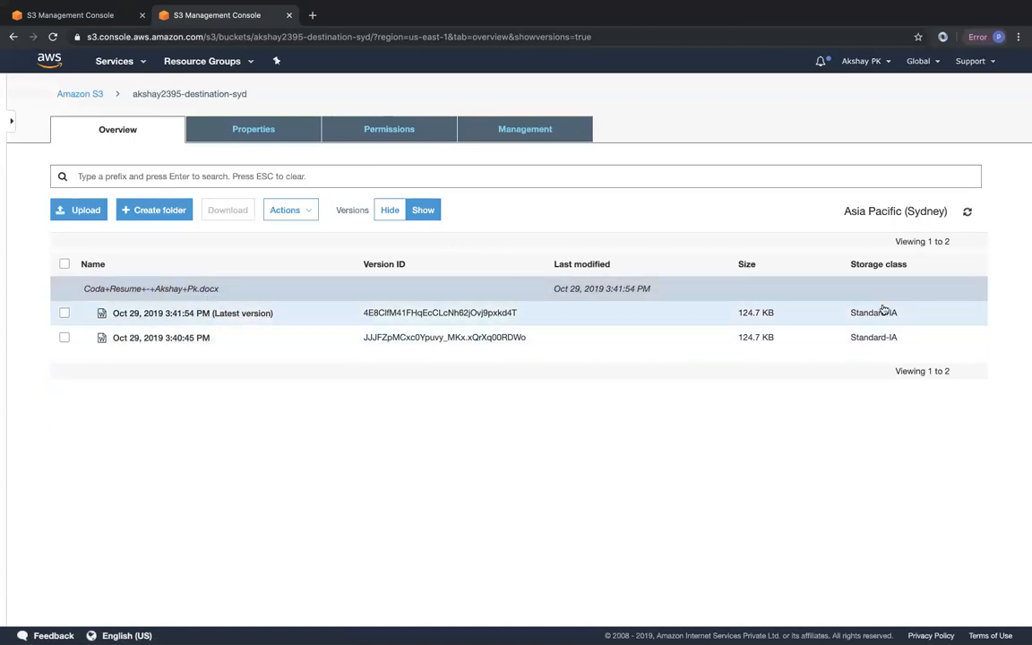
{"action": "left_click", "coordinate": [87, 23]}
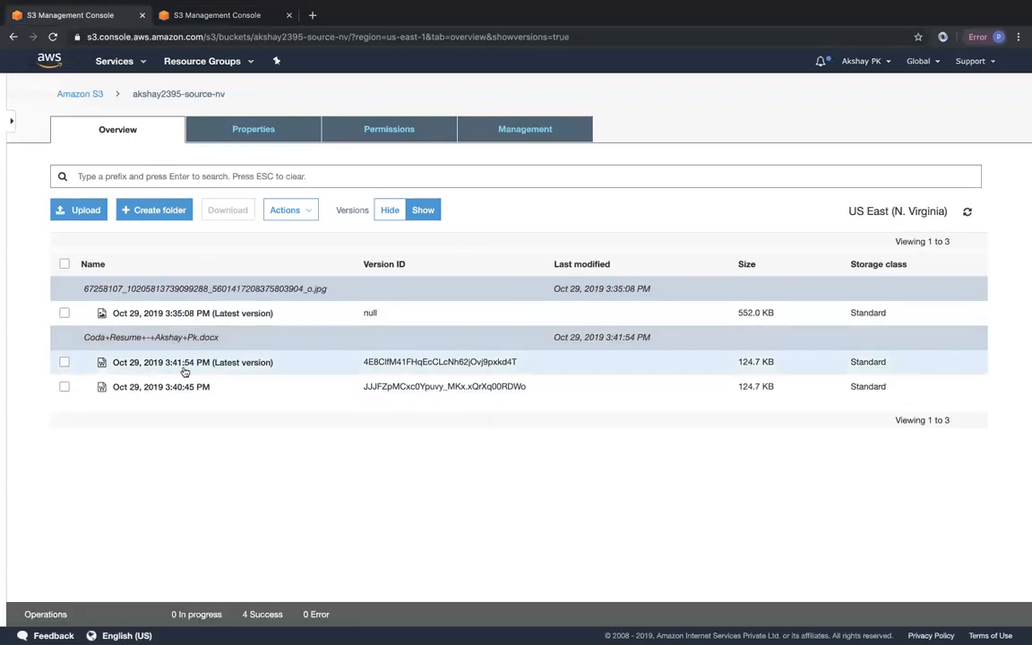
{"action": "left_click", "coordinate": [223, 15]}
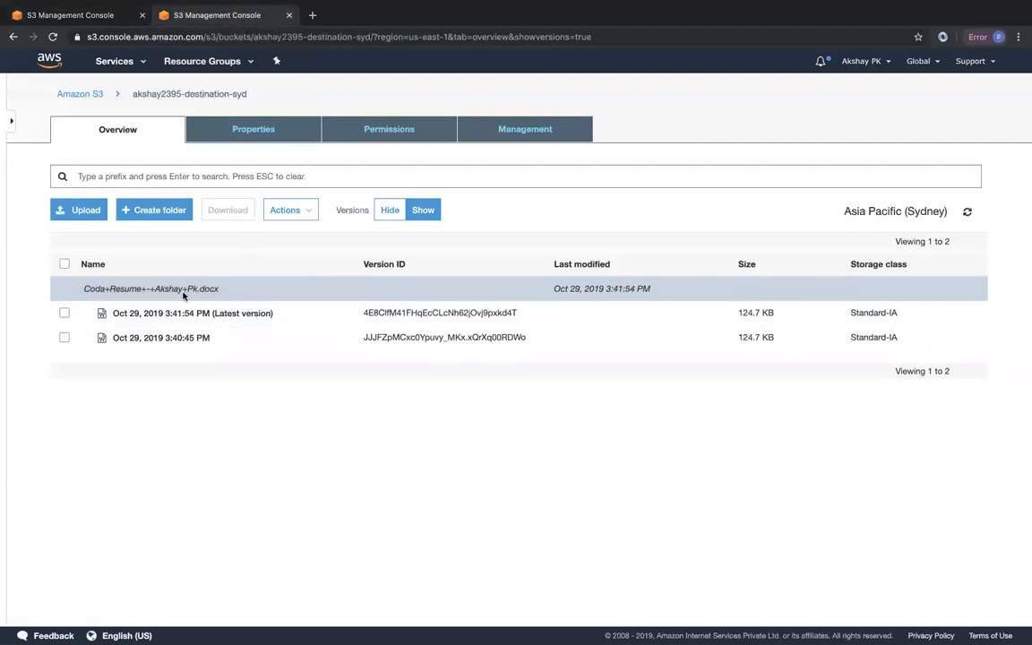
{"action": "left_click", "coordinate": [112, 15]}
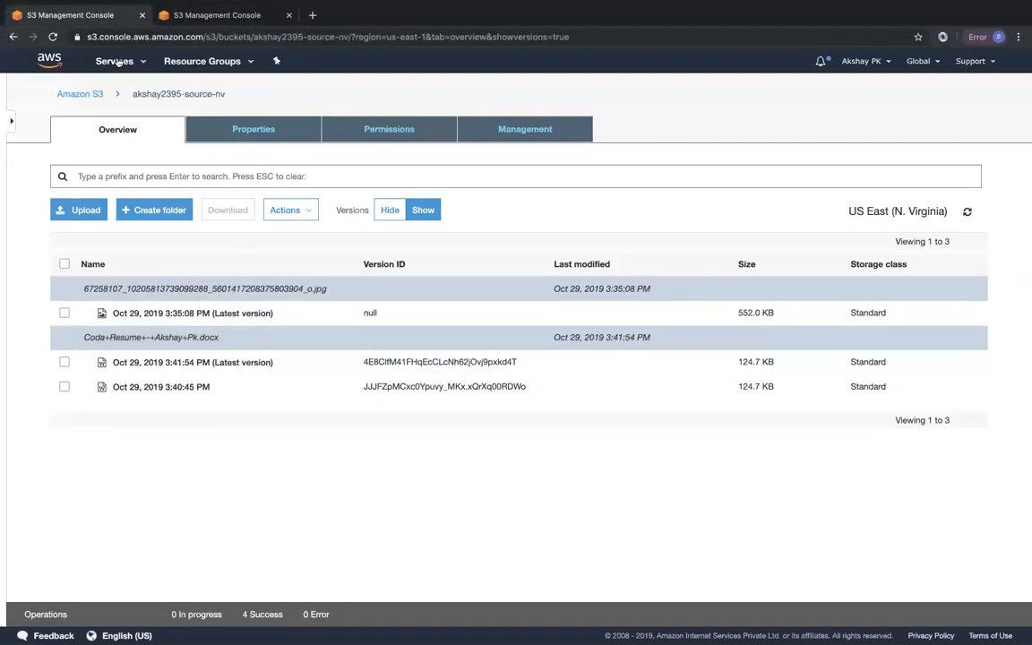
{"action": "left_click", "coordinate": [217, 17]}
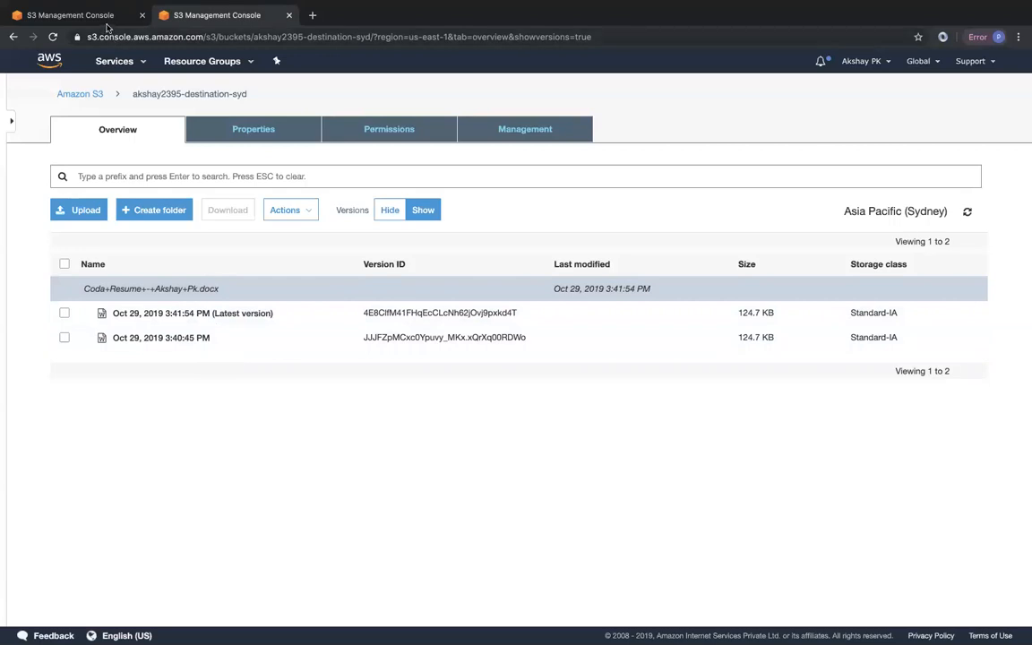
{"action": "left_click", "coordinate": [72, 15]}
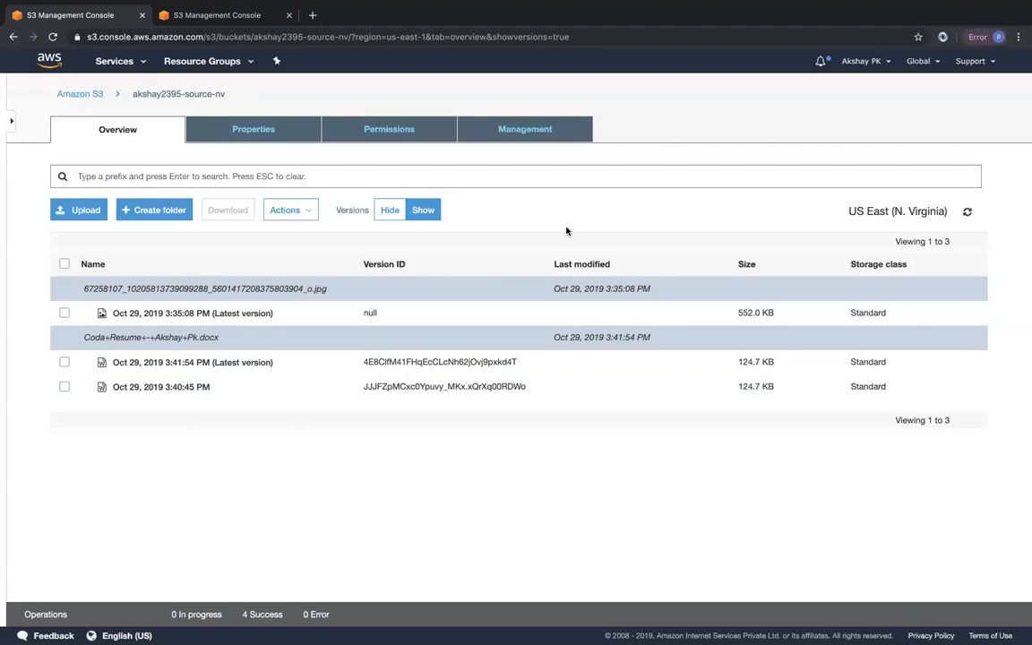
Hide the object versions in both the source and destination buckets
{"action": "left_click", "coordinate": [390, 208]}
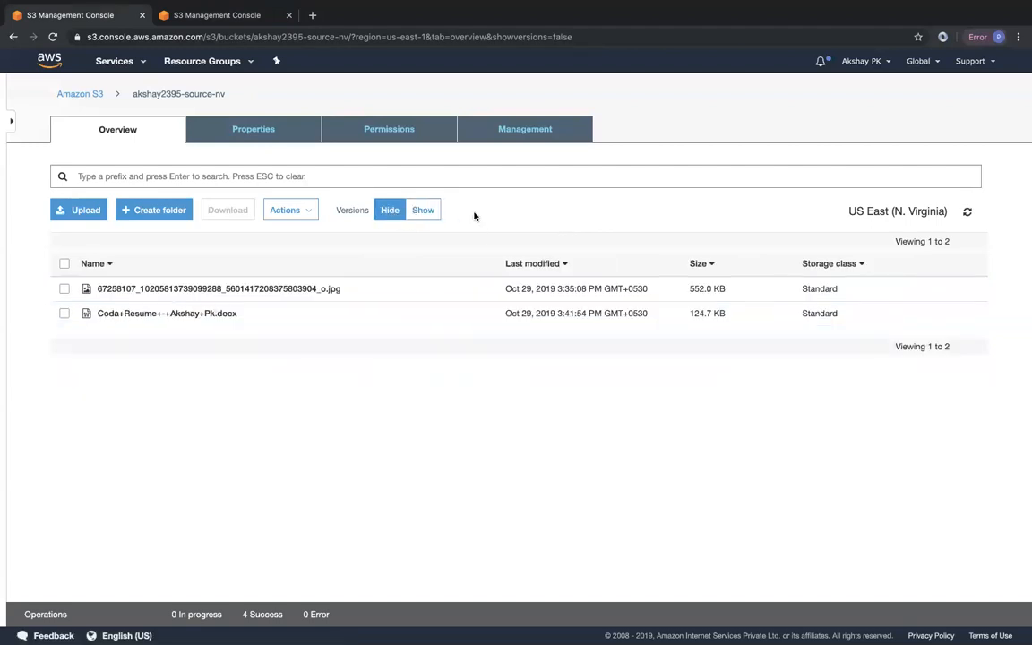
{"action": "left_click", "coordinate": [183, 18]}
{"action": "left_click", "coordinate": [379, 219]}
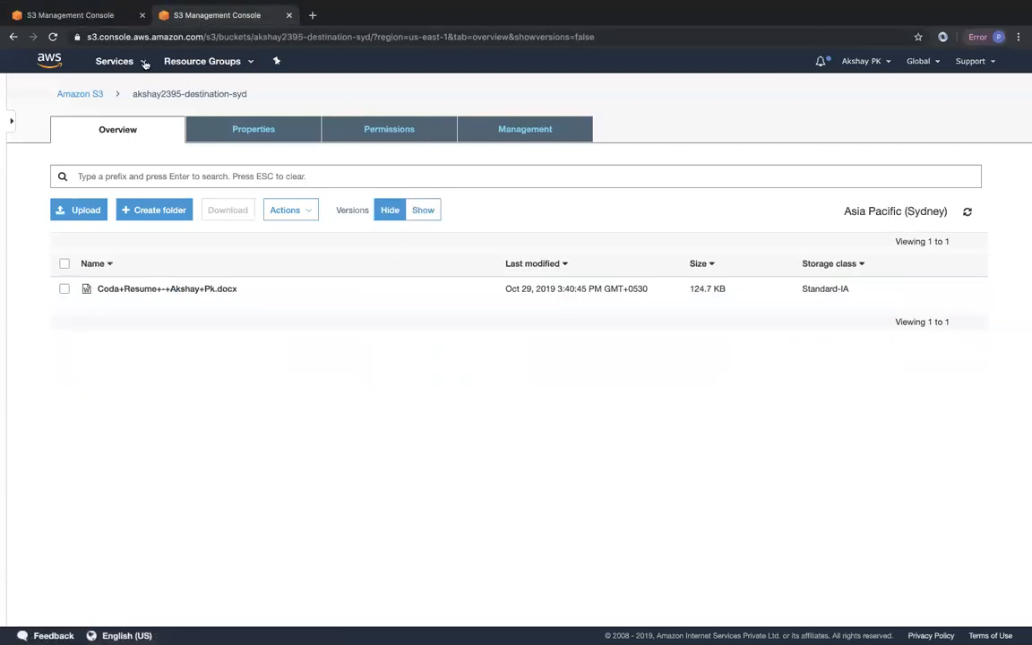
Delete the Coda resume .docx object from the source bucket
{"action": "left_click", "coordinate": [106, 18]}
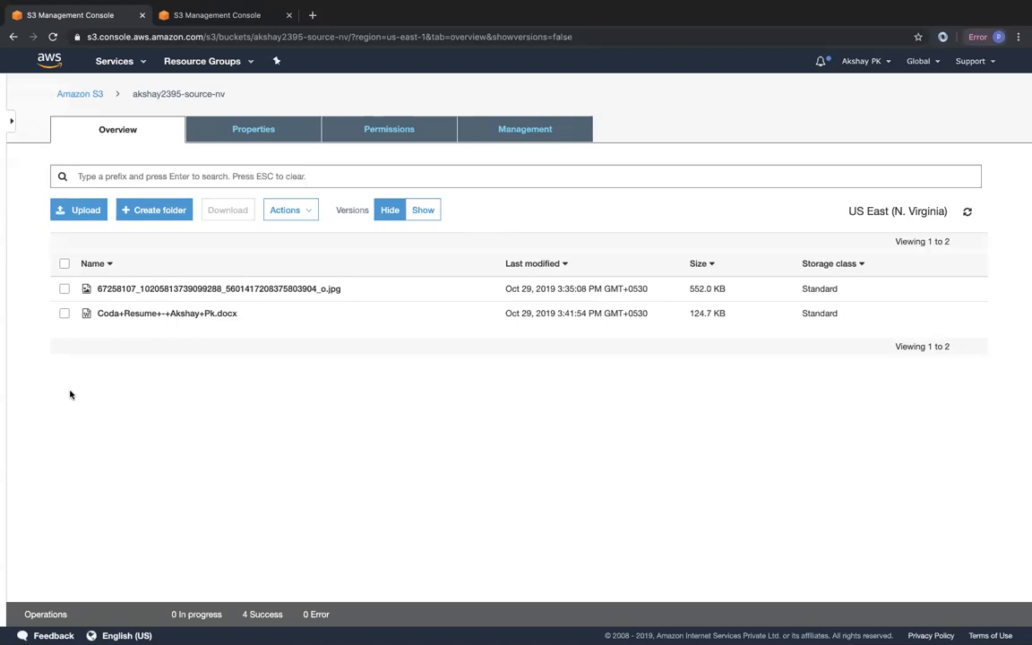
{"action": "left_click", "coordinate": [64, 313]}
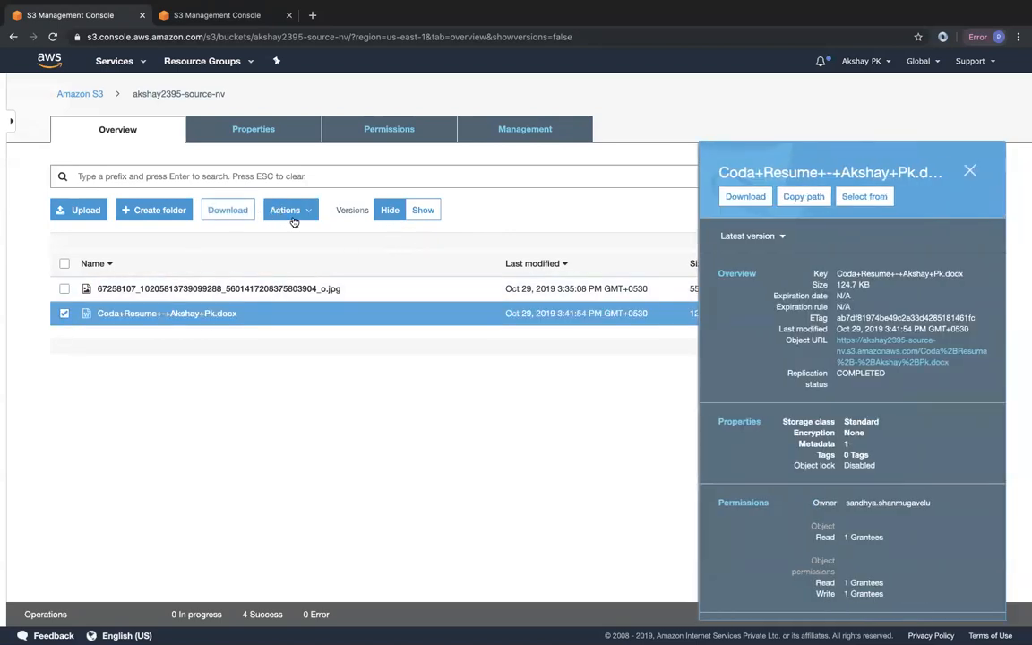
{"action": "left_click", "coordinate": [288, 211]}
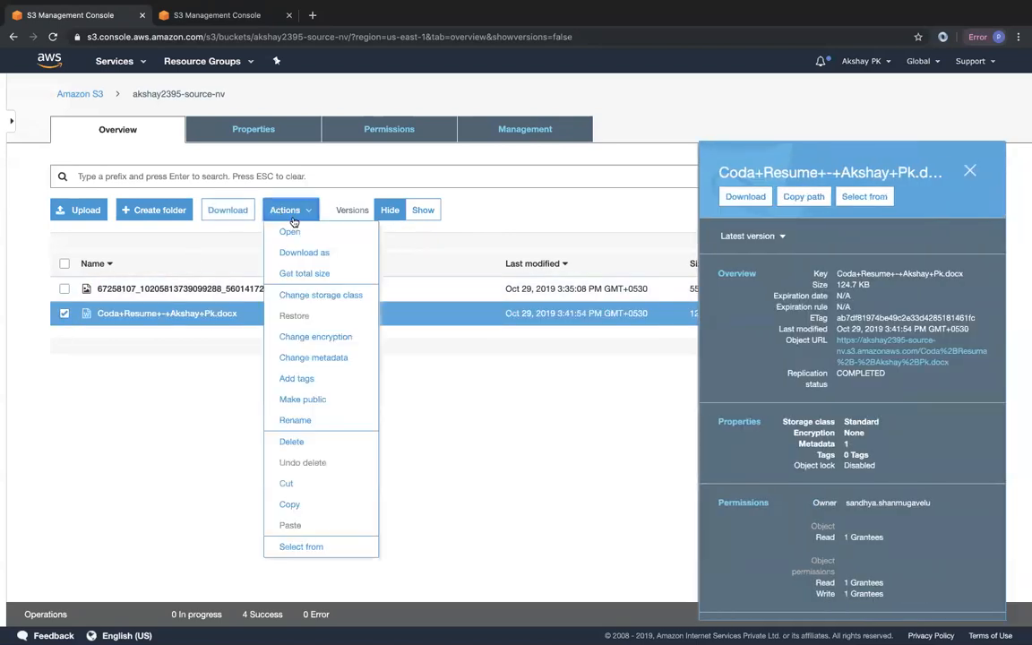
{"action": "left_click", "coordinate": [292, 440]}
{"action": "left_click", "coordinate": [693, 481]}
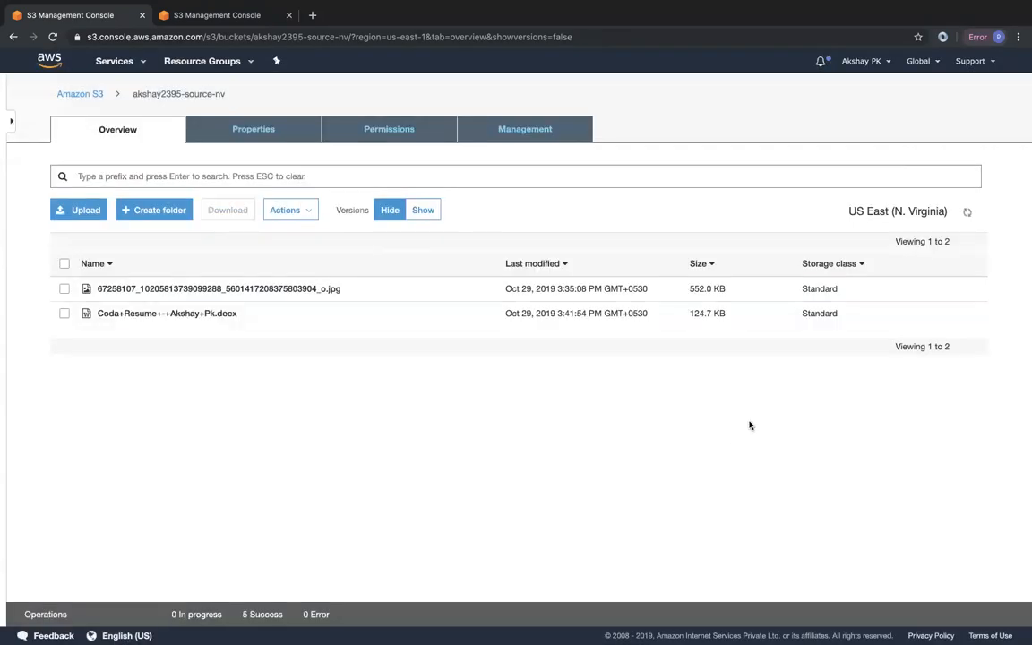
Show object versions in both buckets, refresh the destination list and compare how the resume's deletion is reflected in each
{"action": "left_click", "coordinate": [425, 212]}
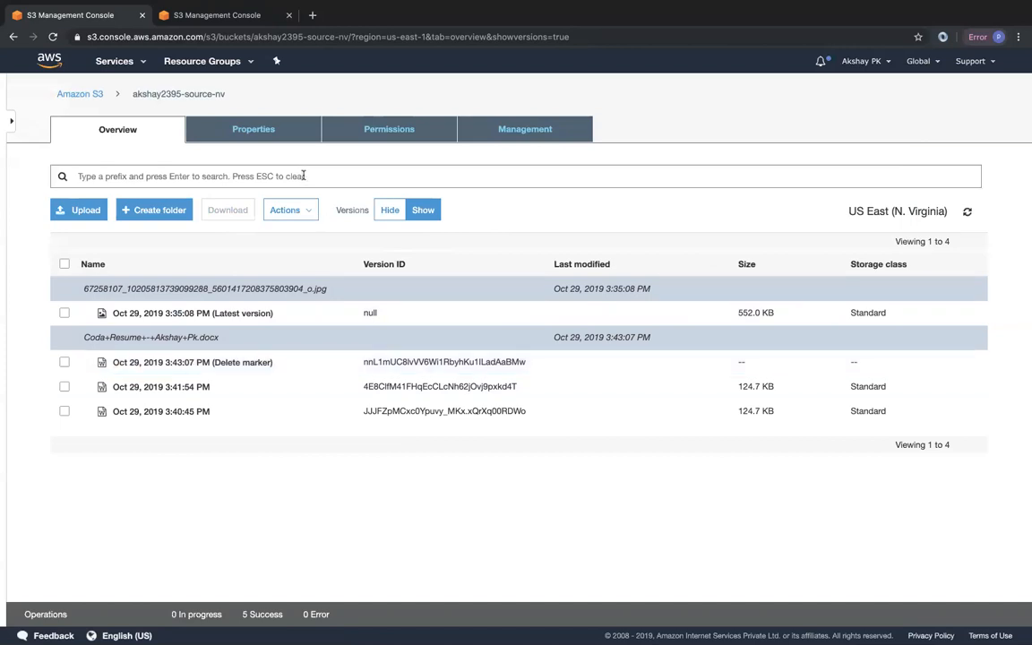
{"action": "left_click", "coordinate": [217, 24]}
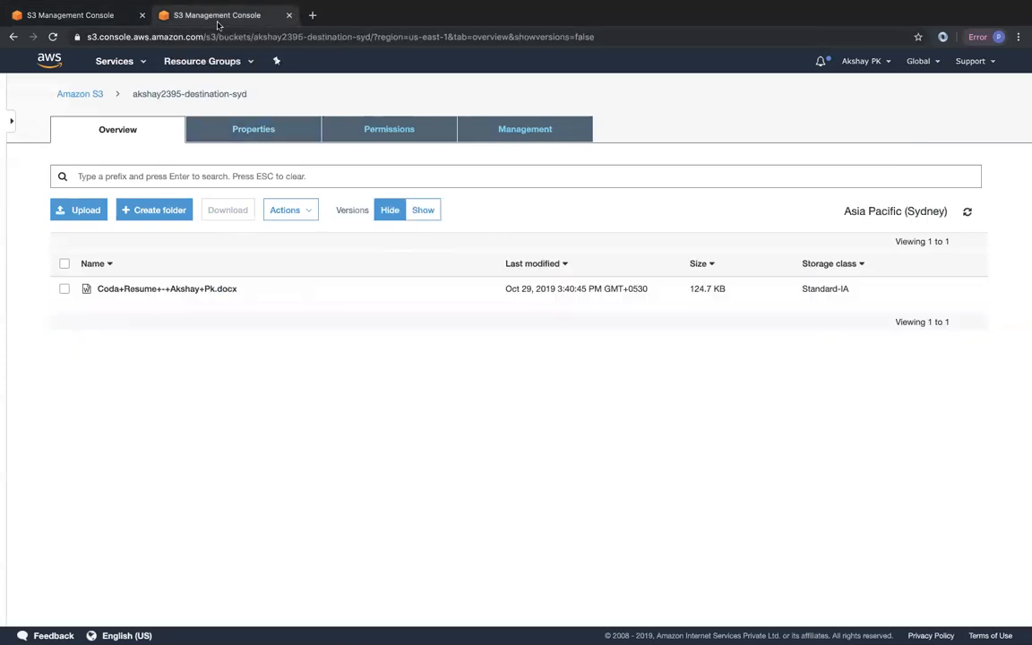
{"action": "left_click", "coordinate": [967, 211]}
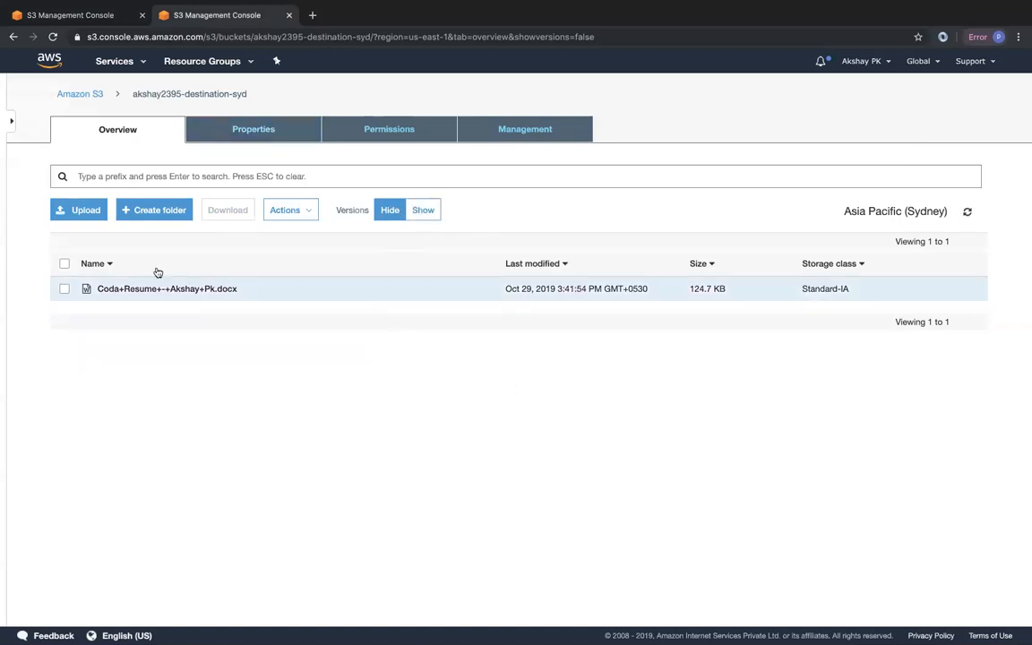
{"action": "left_click", "coordinate": [424, 210]}
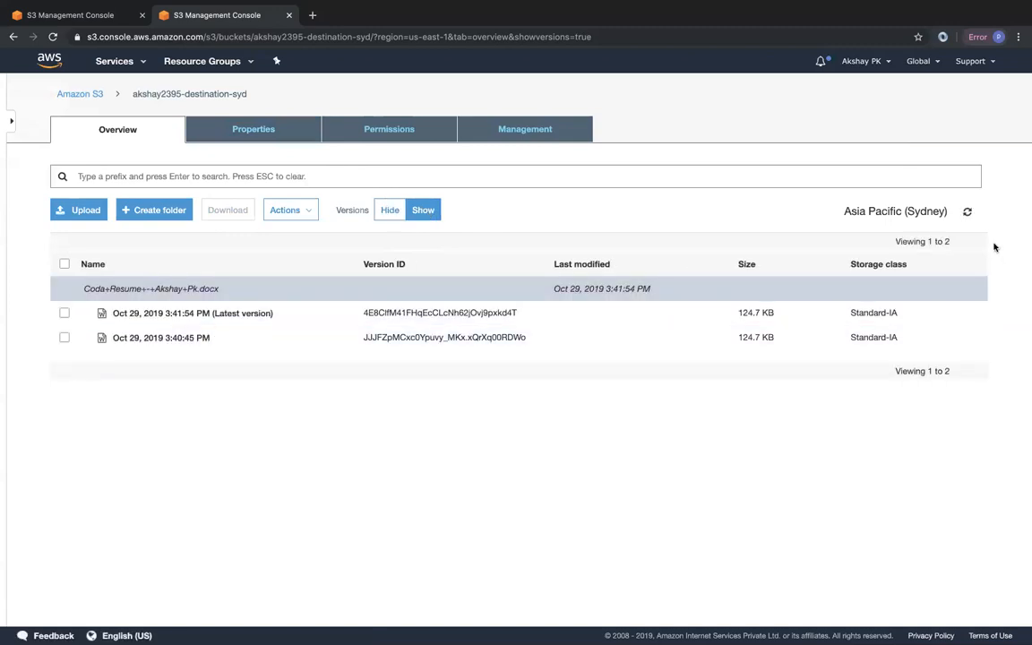
{"action": "left_click", "coordinate": [966, 217]}
{"action": "left_click", "coordinate": [79, 17]}
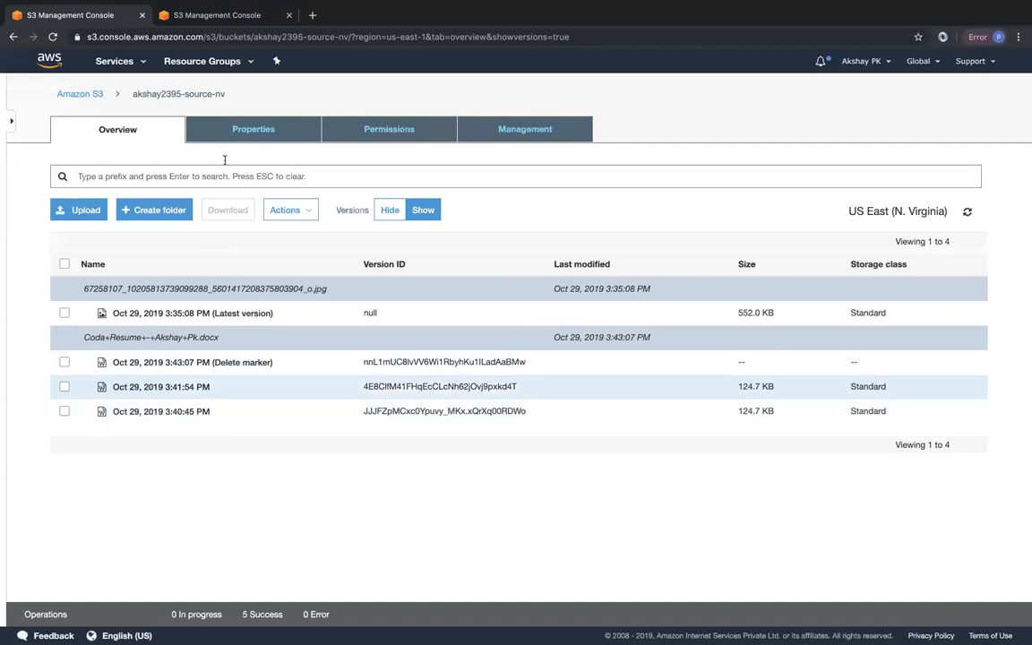
{"action": "left_click", "coordinate": [215, 15]}
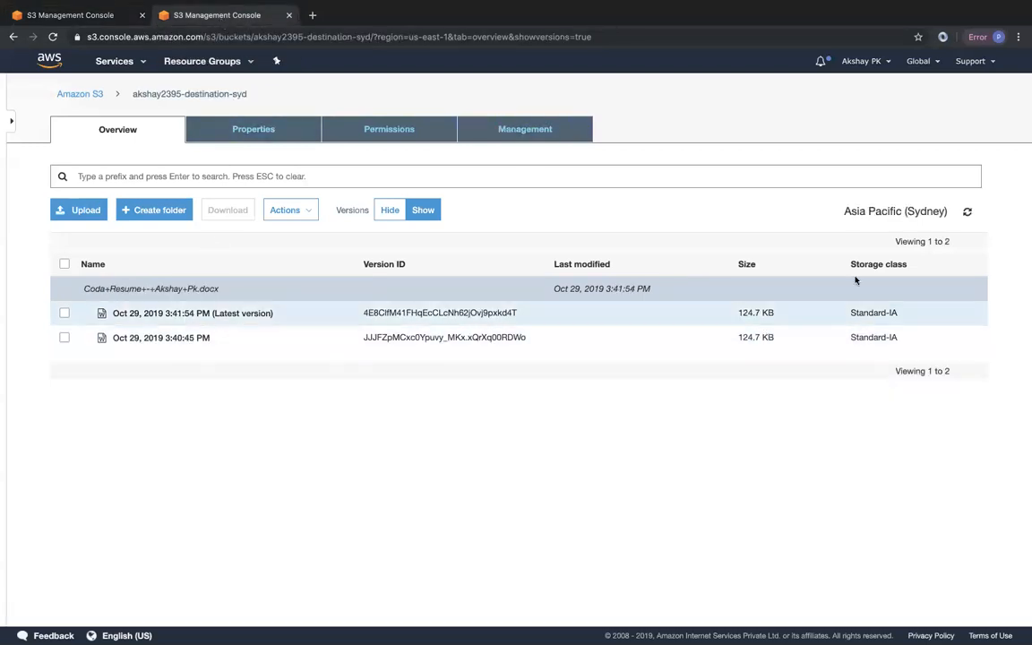
Refresh the Sydney destination bucket's object list and hide its object versions
{"action": "left_click", "coordinate": [967, 211]}
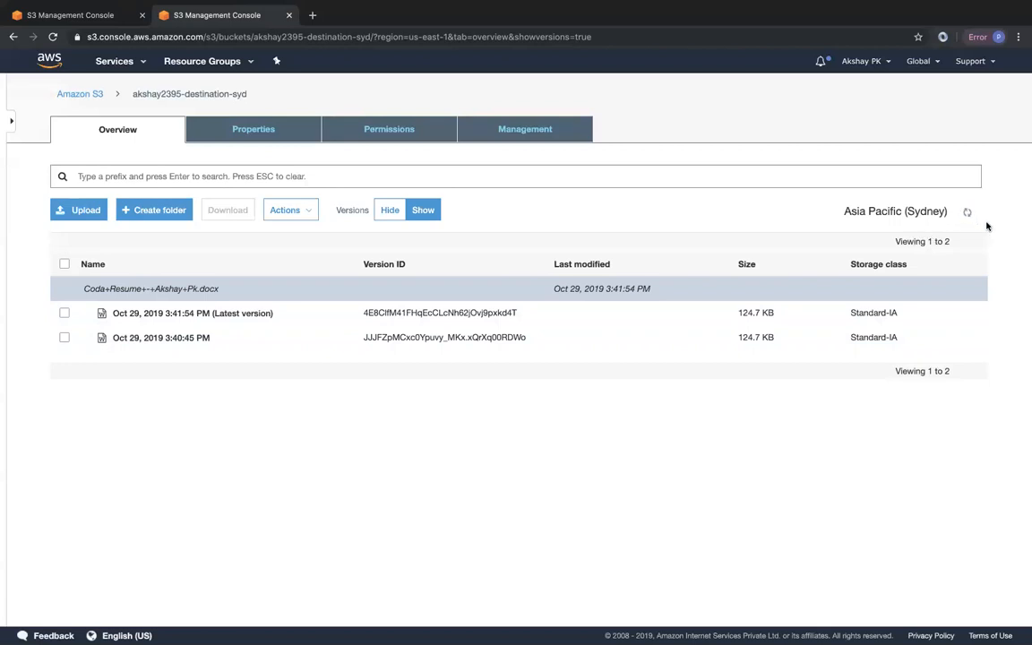
{"action": "left_click", "coordinate": [388, 215]}
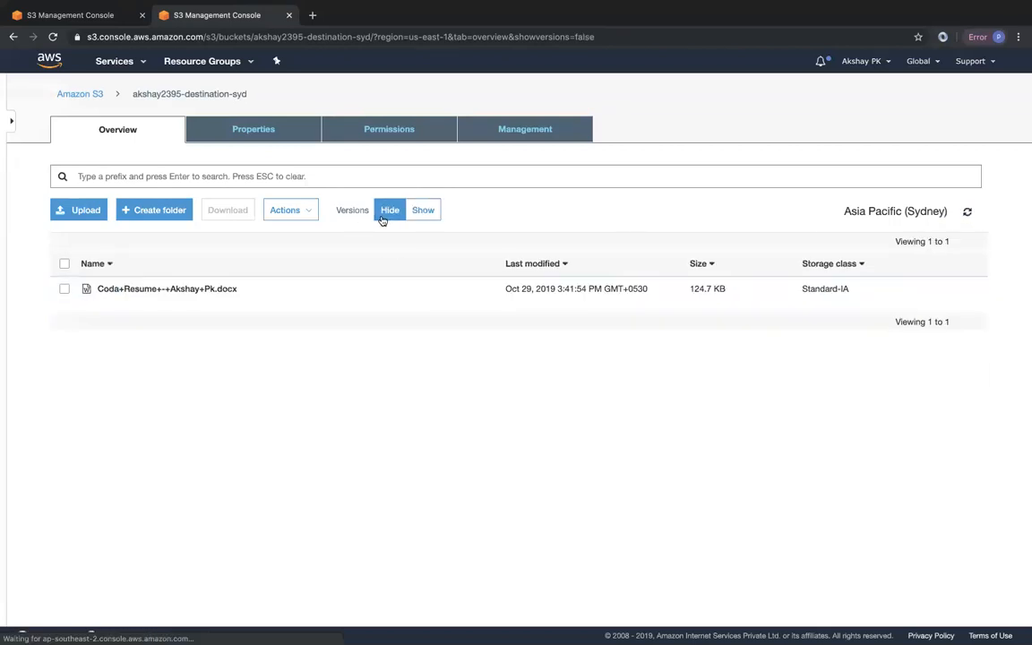
Permanently delete the Coda resume's delete marker and both of its stored versions from the N. Virginia source bucket
{"action": "left_click", "coordinate": [83, 15]}
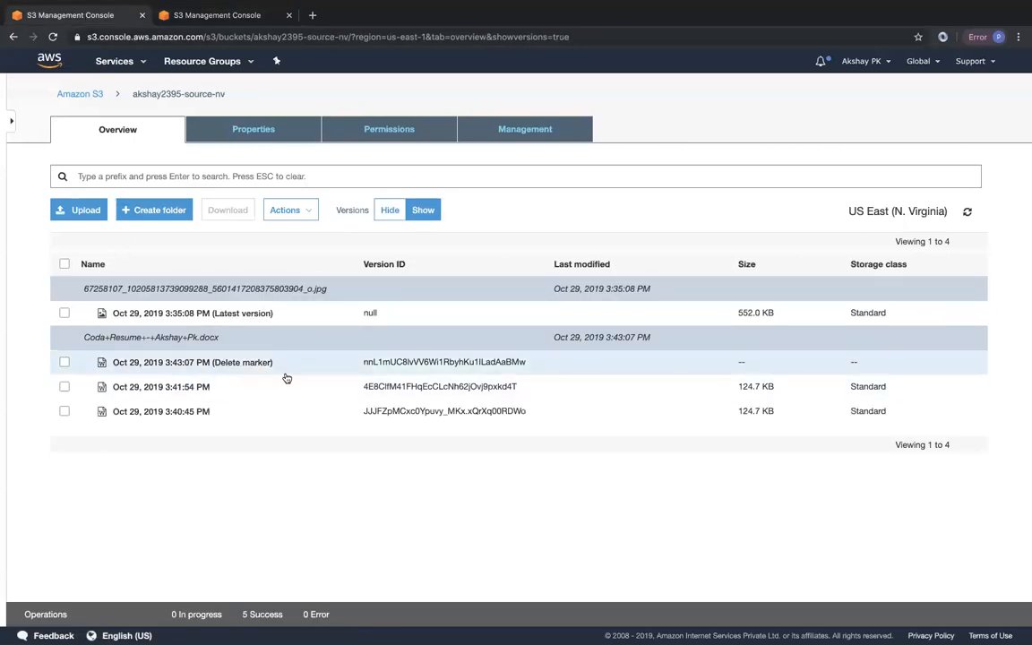
{"action": "left_click", "coordinate": [63, 386]}
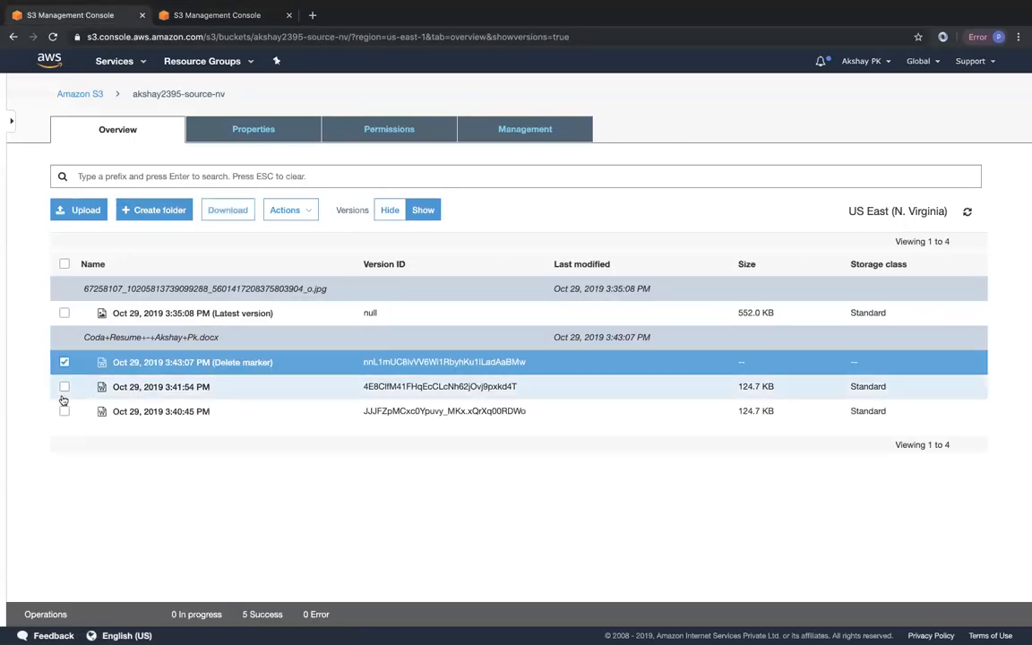
{"action": "left_click", "coordinate": [63, 411]}
{"action": "left_click", "coordinate": [63, 362]}
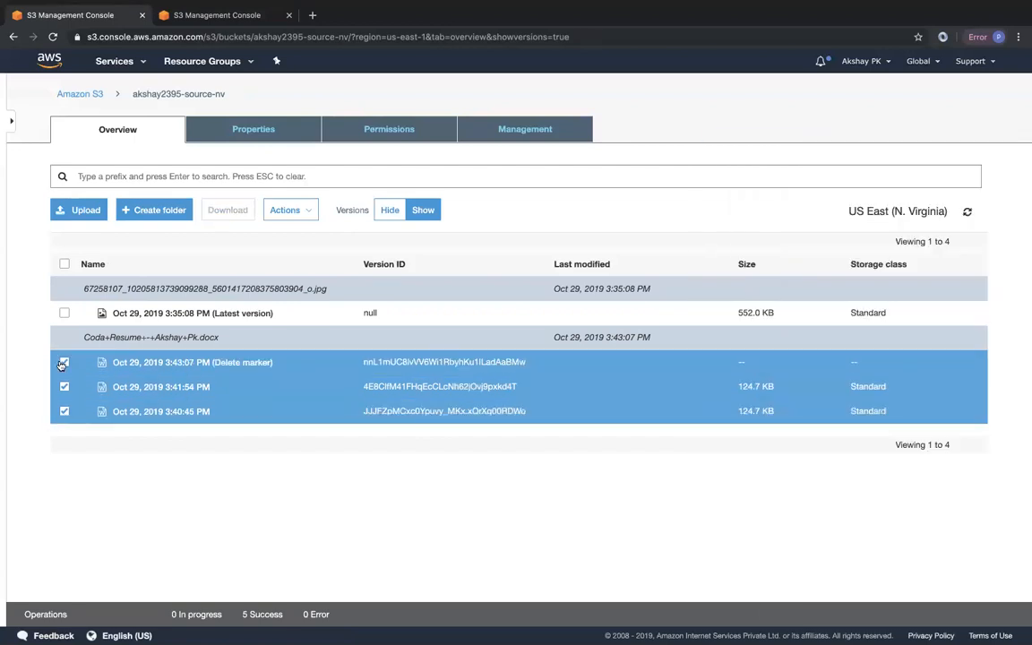
{"action": "left_click", "coordinate": [308, 211]}
{"action": "left_click", "coordinate": [291, 440]}
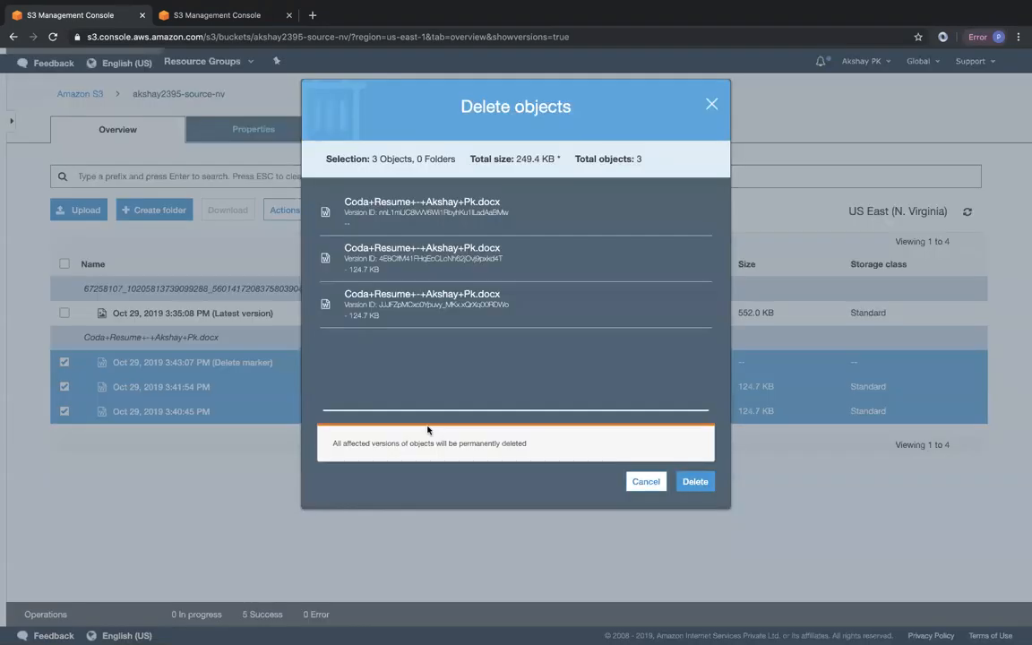
{"action": "left_click", "coordinate": [695, 482]}
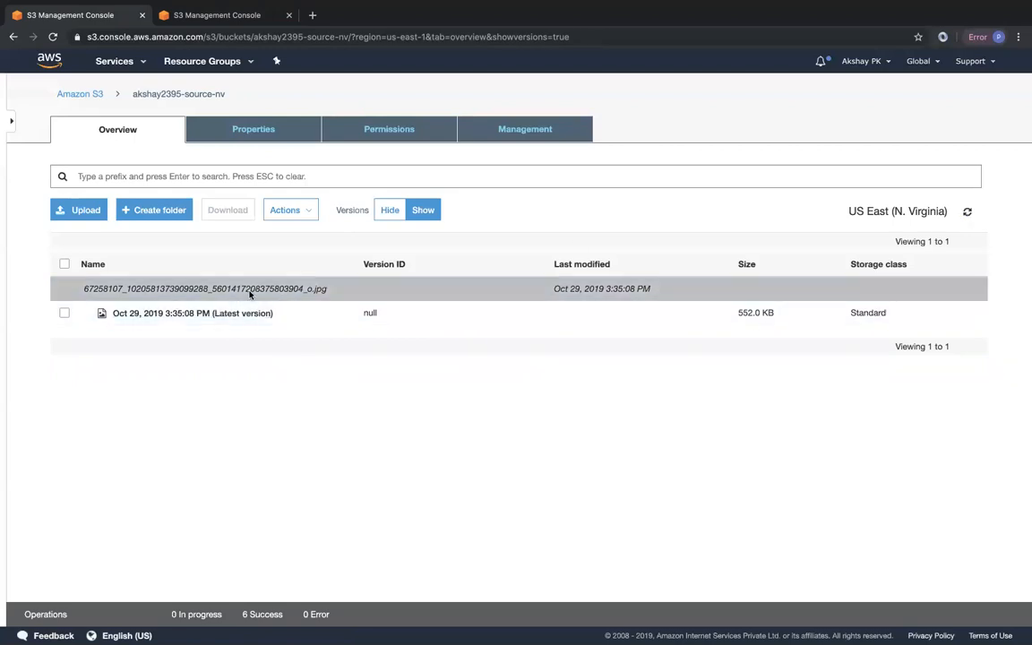
Refresh the destination bucket with object versions shown and check whether the resume's version deletions were replicated
{"action": "left_click", "coordinate": [240, 15]}
{"action": "left_click", "coordinate": [968, 212]}
{"action": "left_click", "coordinate": [969, 213]}
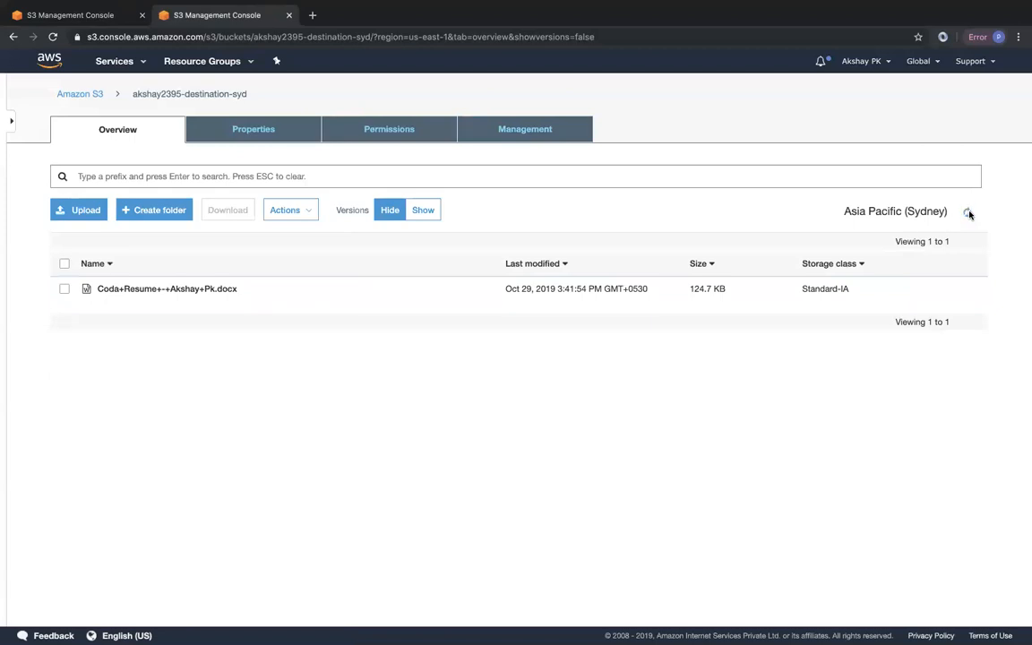
{"action": "left_click", "coordinate": [417, 212]}
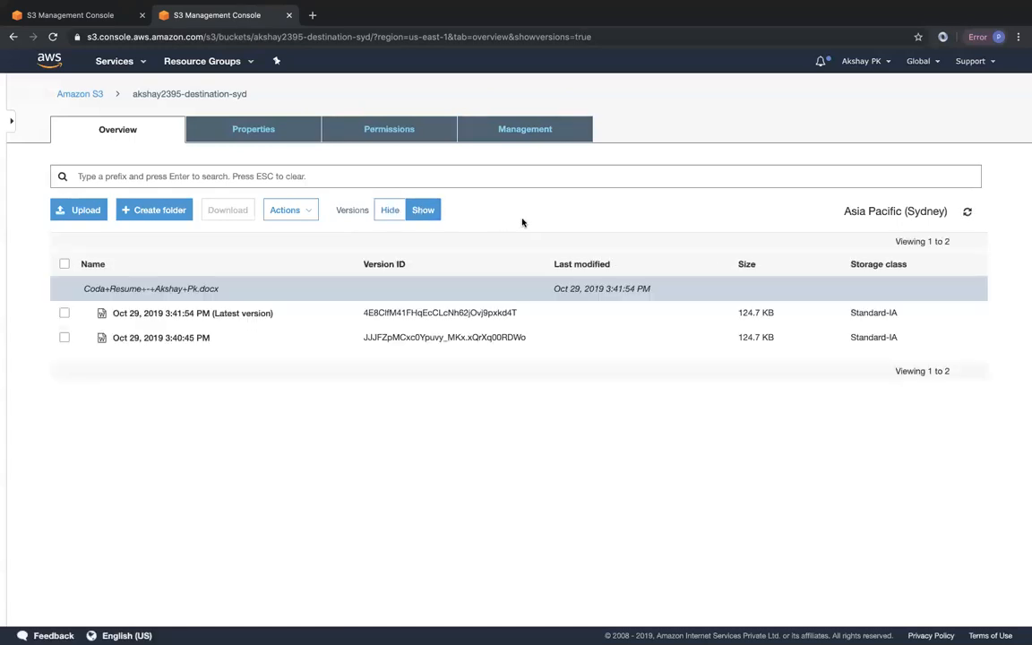
{"action": "left_click", "coordinate": [967, 211]}
Hide the object versions in the destination bucket and in the source bucket
{"action": "left_click", "coordinate": [390, 209]}
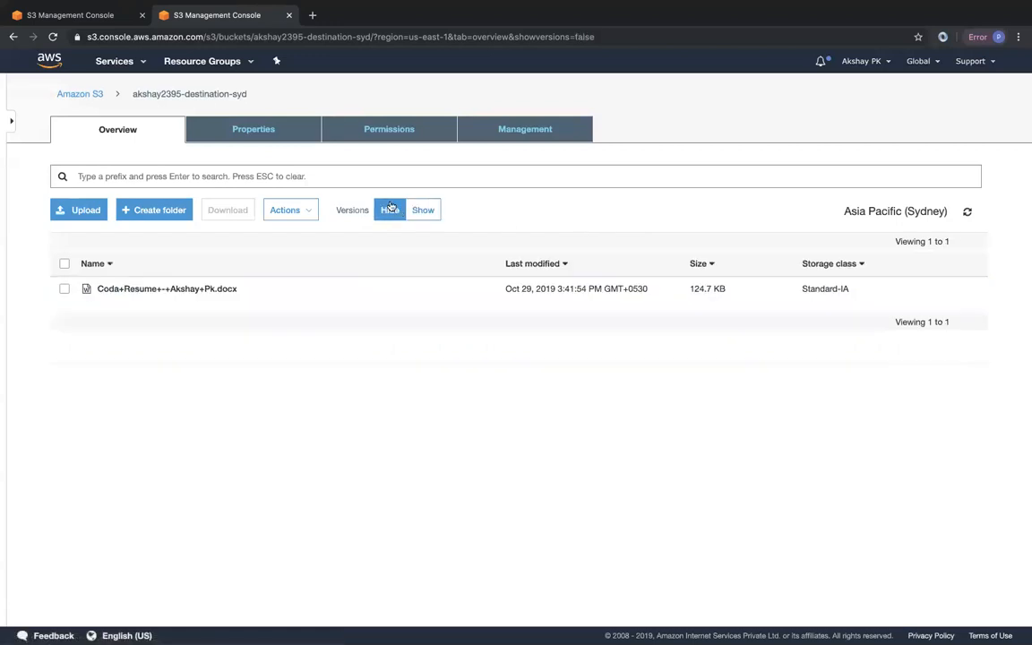
{"action": "left_click", "coordinate": [70, 15]}
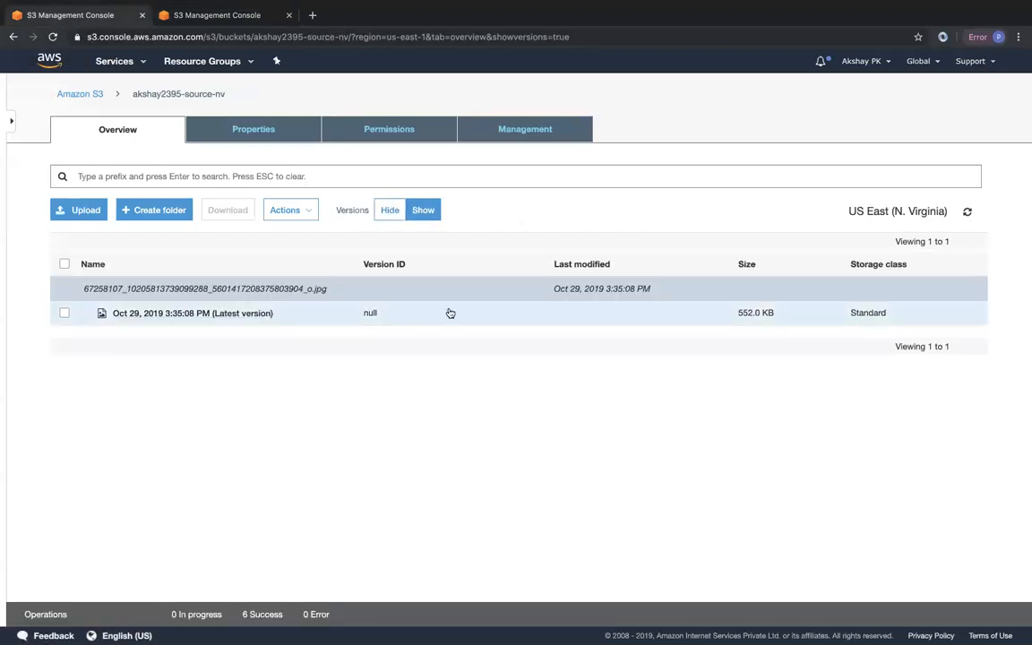
{"action": "left_click", "coordinate": [390, 210]}
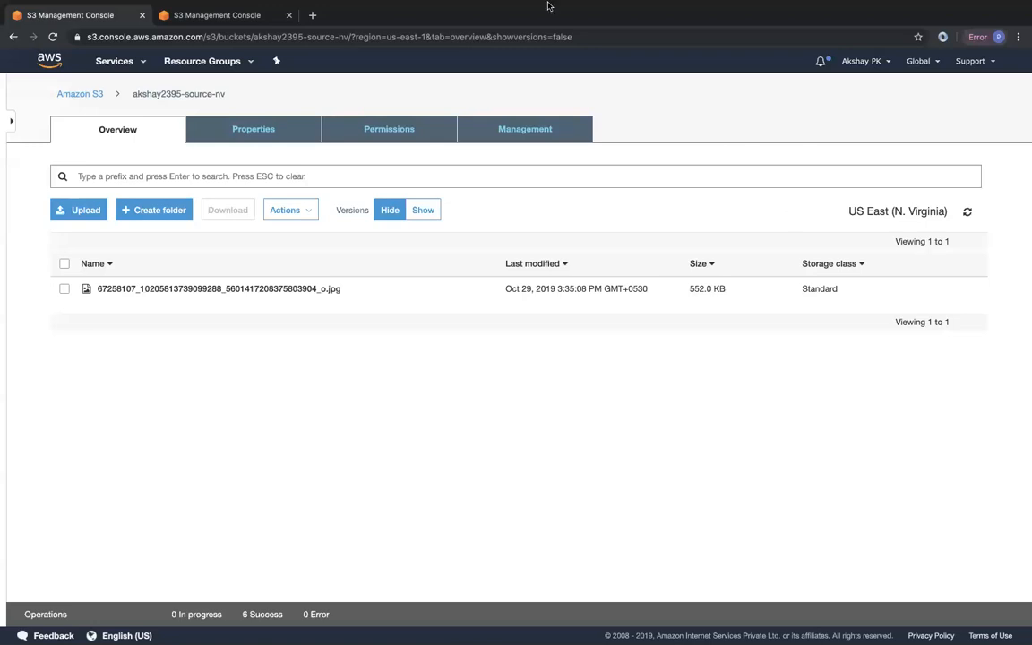
Switch from the full-screen browser to the macOS desktop
{"action": "mouse_move", "coordinate": [538, 3]}
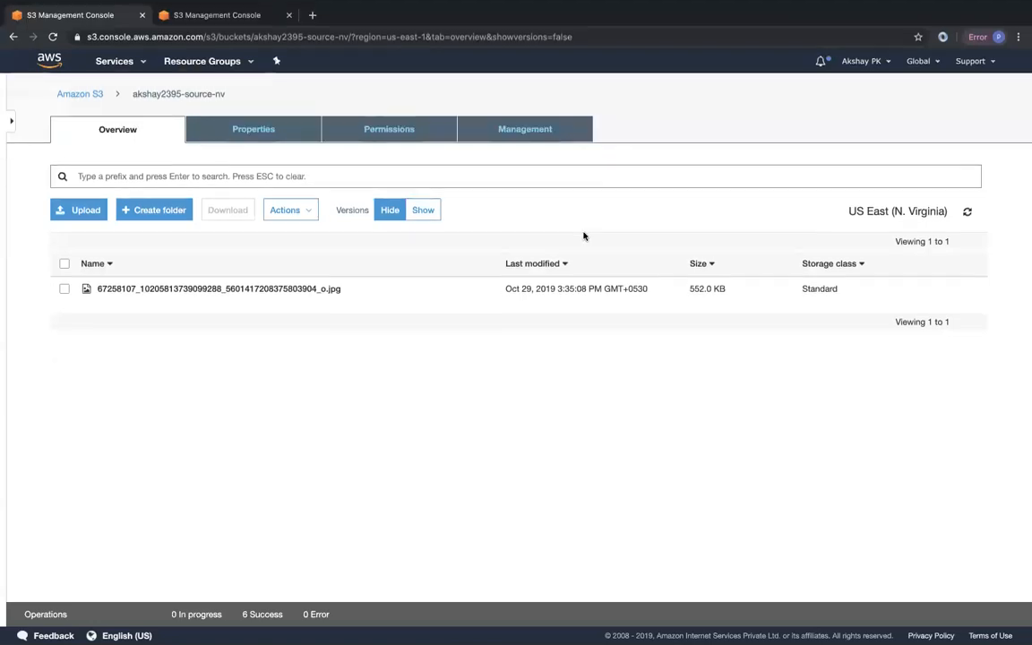
{"action": "key", "text": "ctrl+Left"}
{"action": "key", "text": "ctrl+Left"}
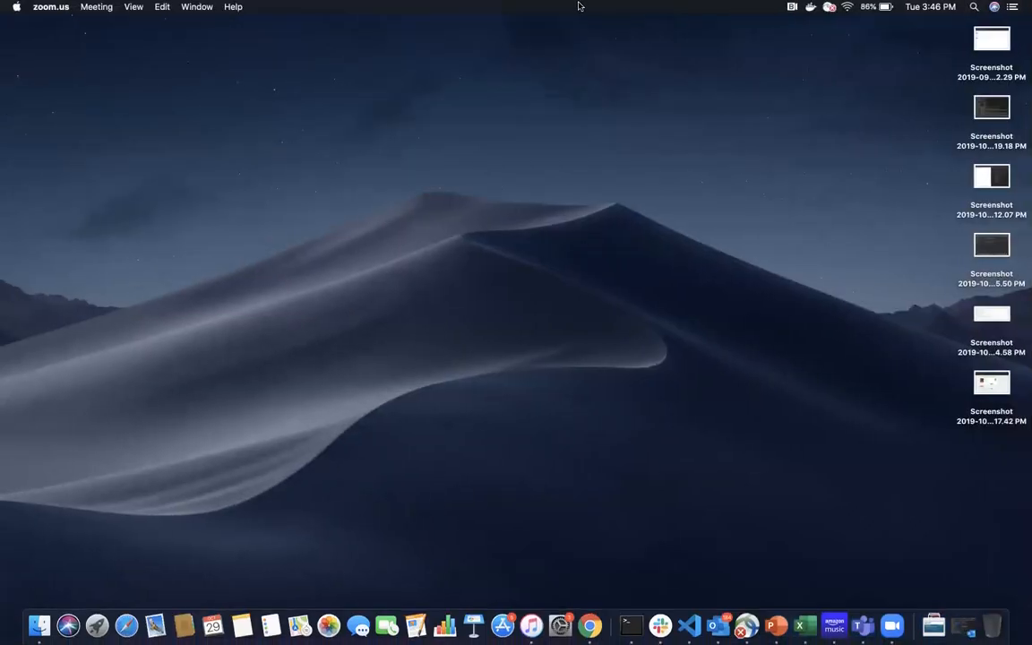